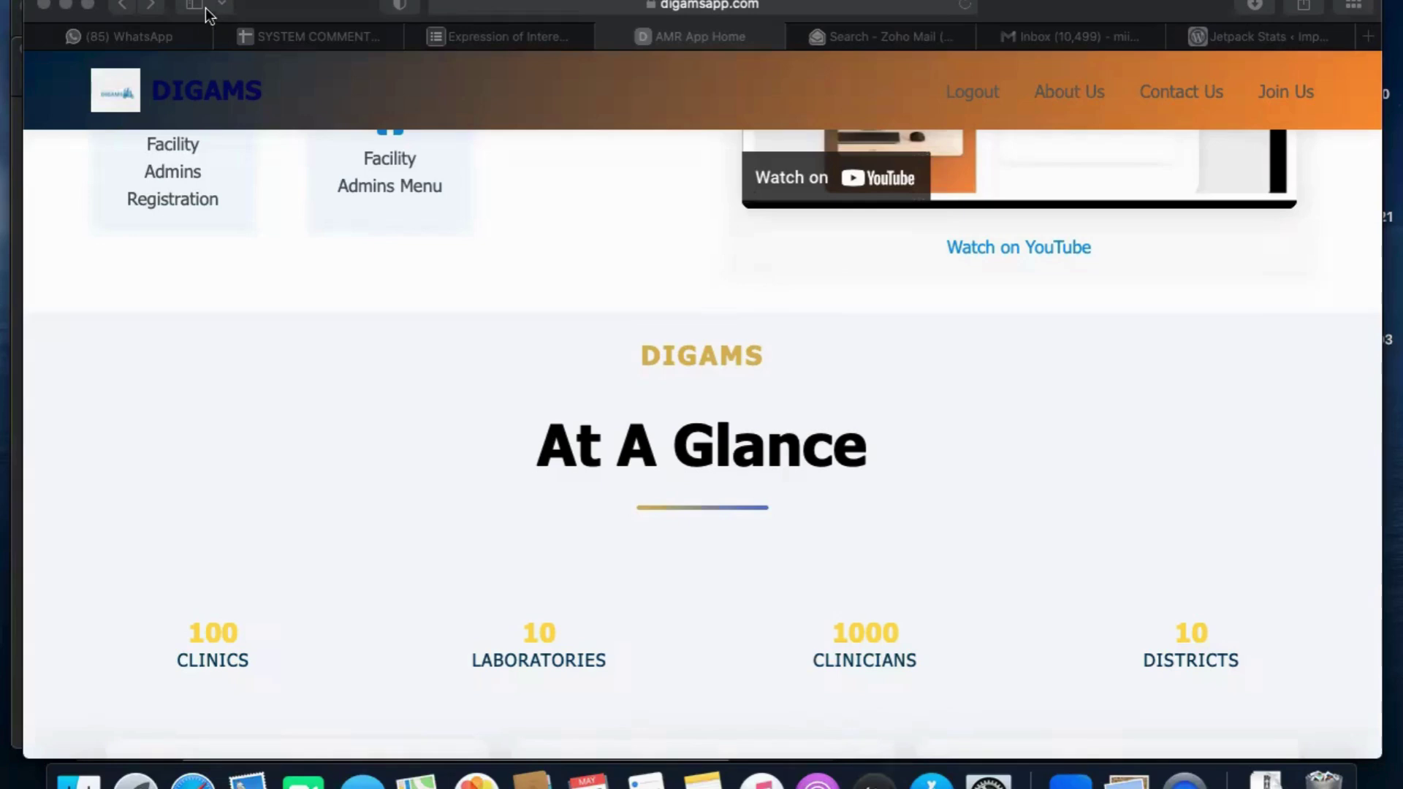
- Log out of the current DIGAMS account from the home page
scroll(300, 481, "up", 6)
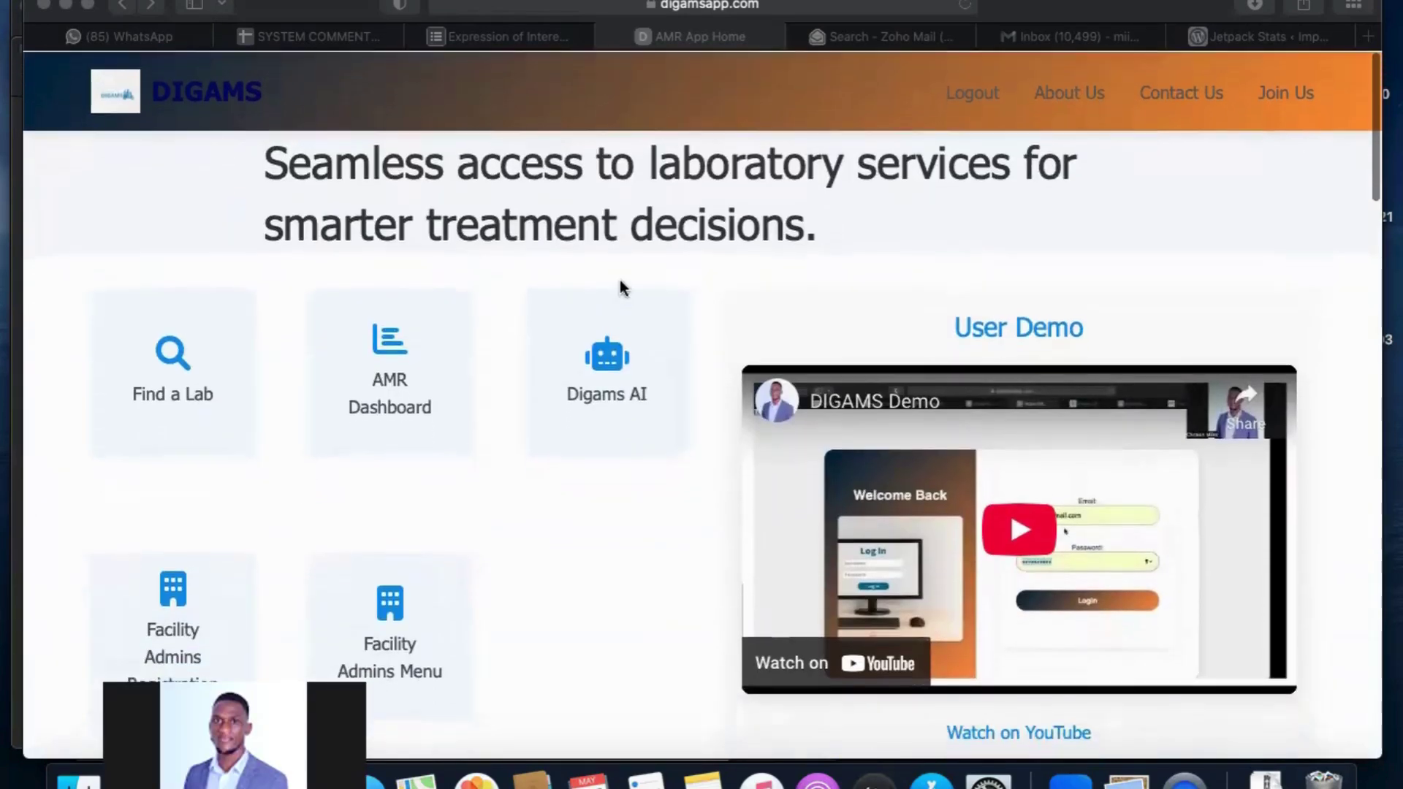
left_click(971, 93)
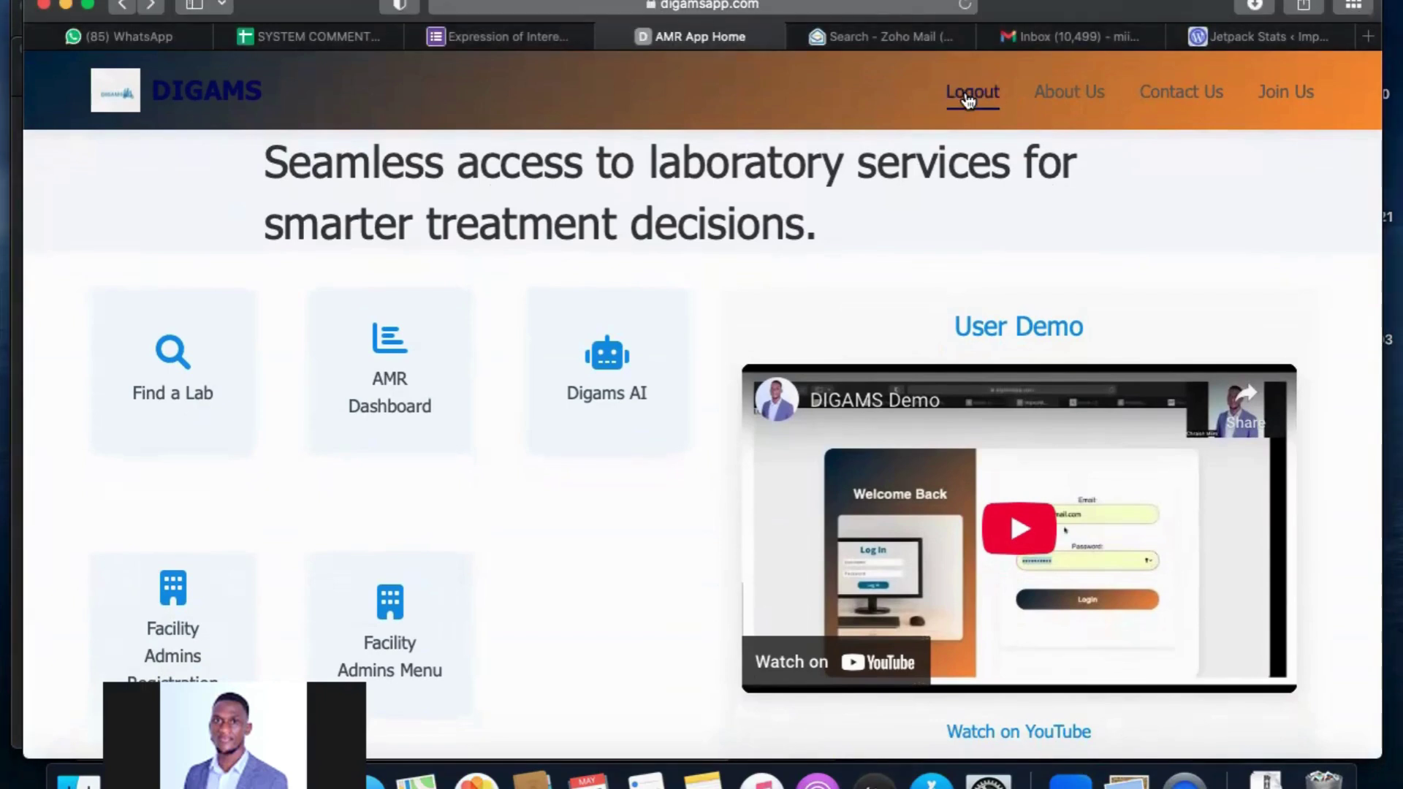
left_click(968, 94)
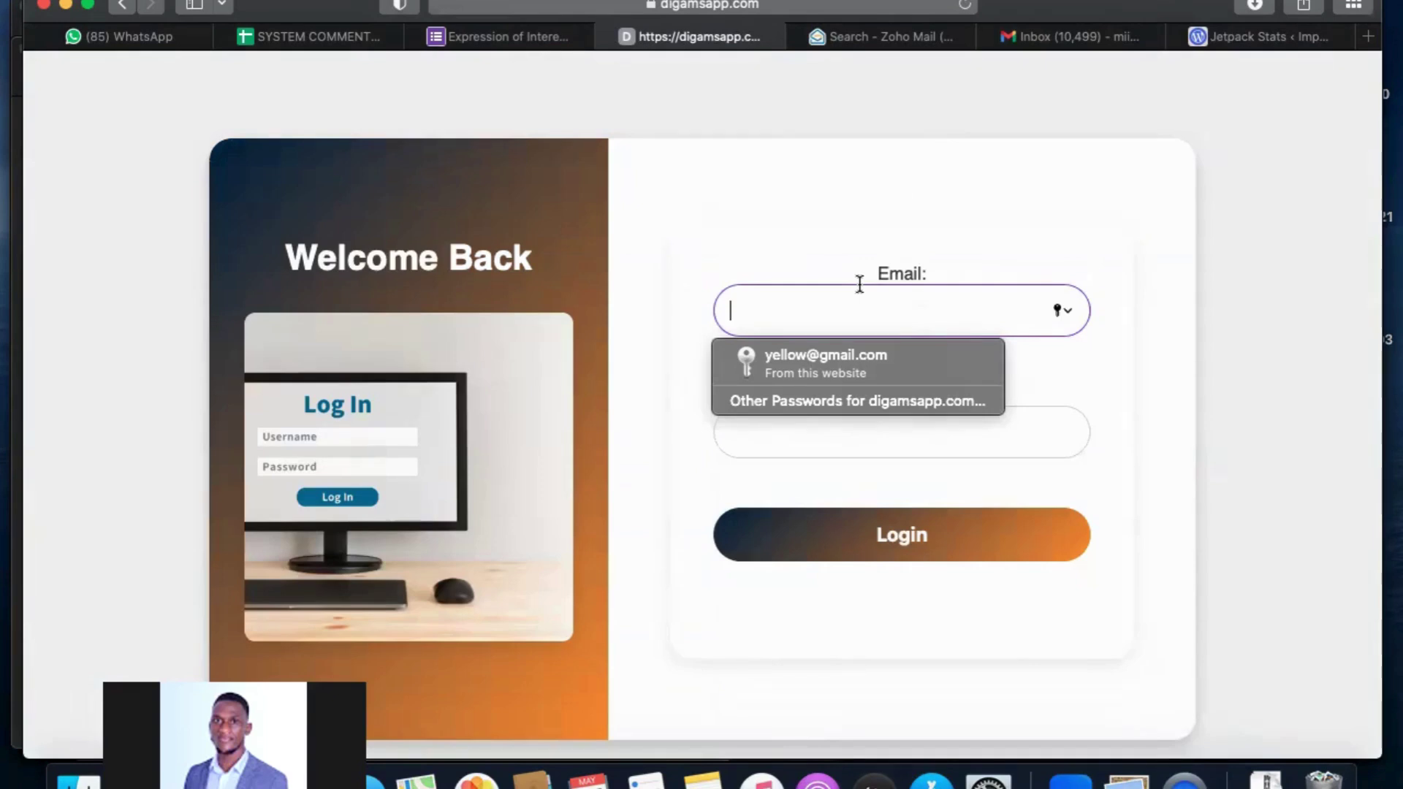
- Log in to DIGAMS with the saved clinician account's e-mail and password
type("c")
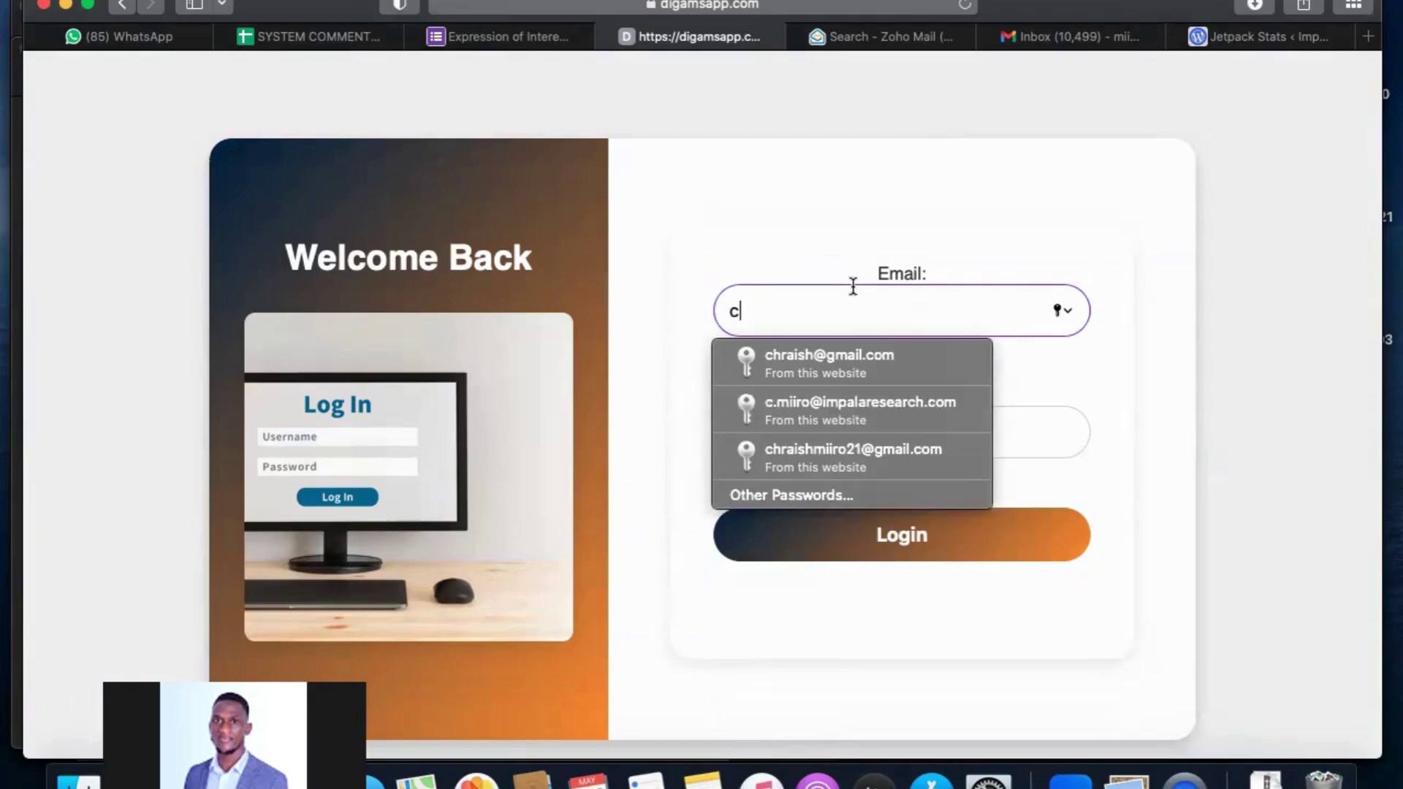
left_click(888, 405)
left_click(882, 545)
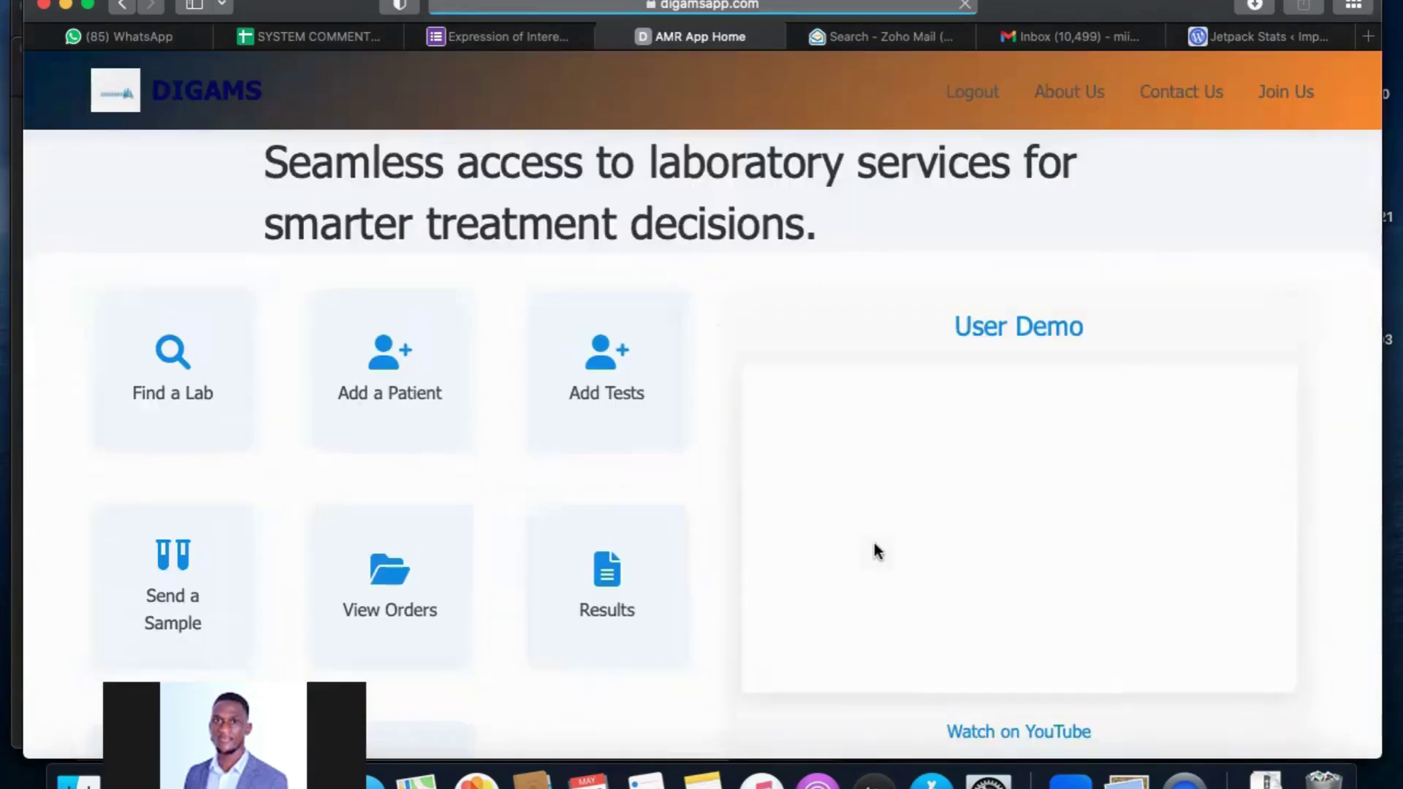
- Examine the home page's feature tiles, the At A Glance section, the service cards and the footer
scroll(874, 542, "down", 8)
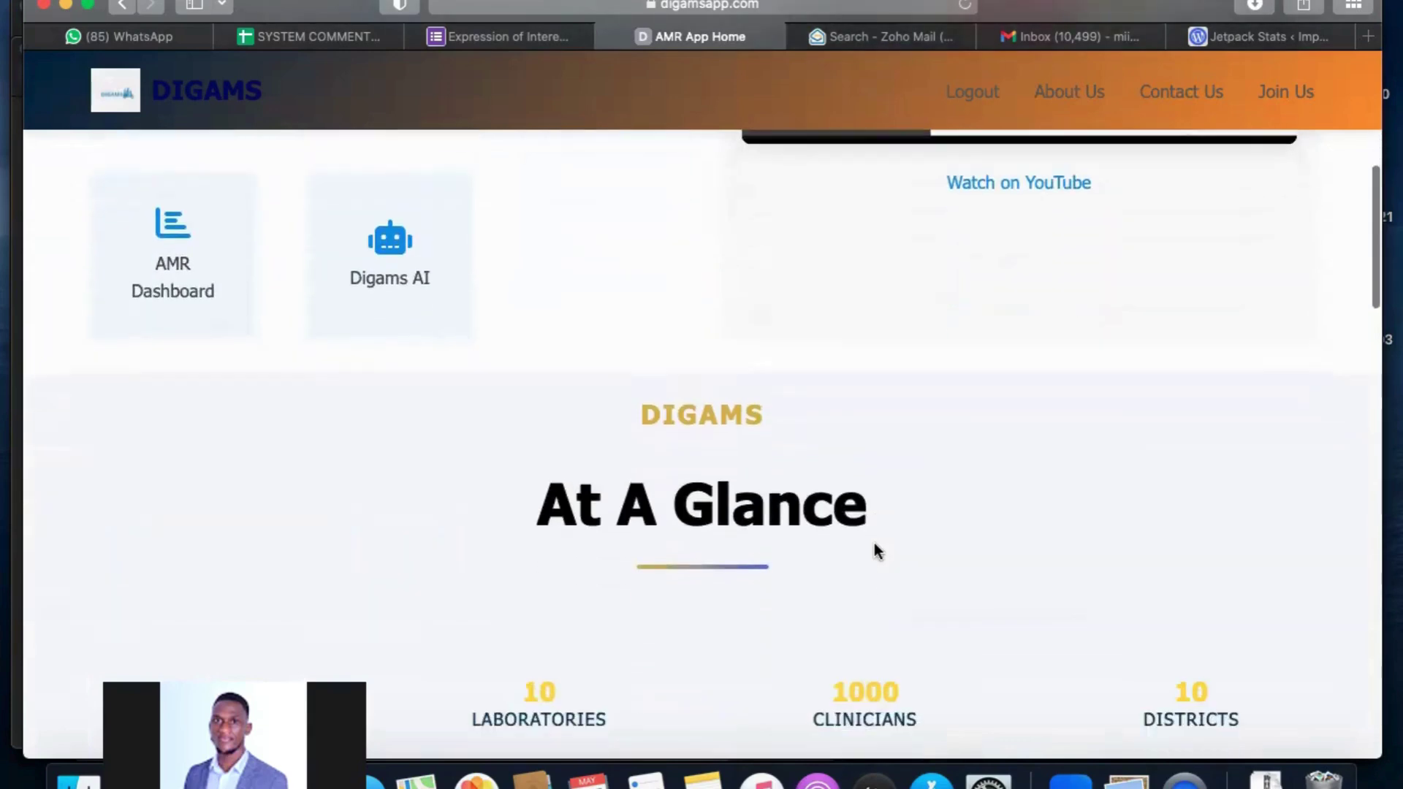
scroll(874, 545, "down", 4)
scroll(874, 544, "up", 10)
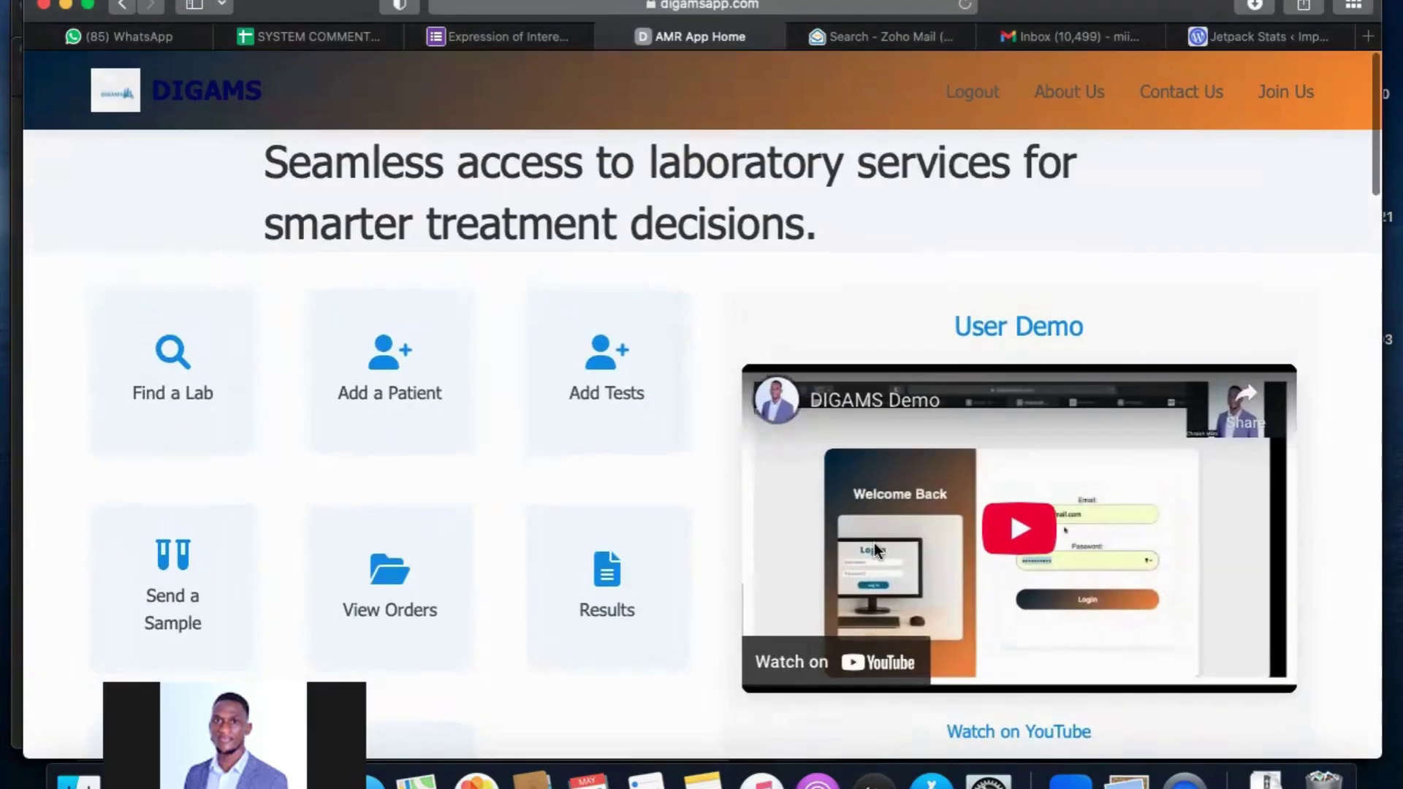
scroll(756, 486, "down", 2)
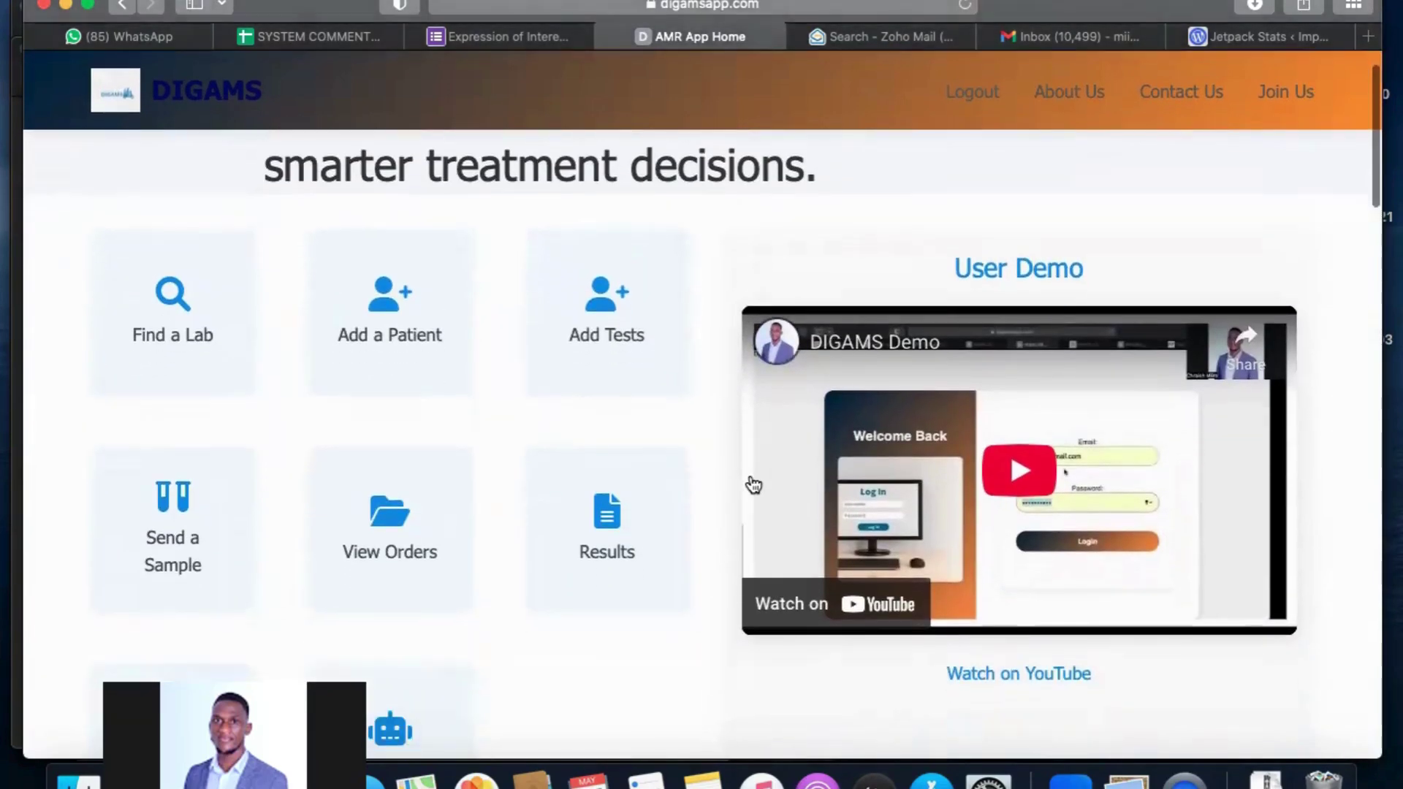
scroll(753, 486, "down", 3)
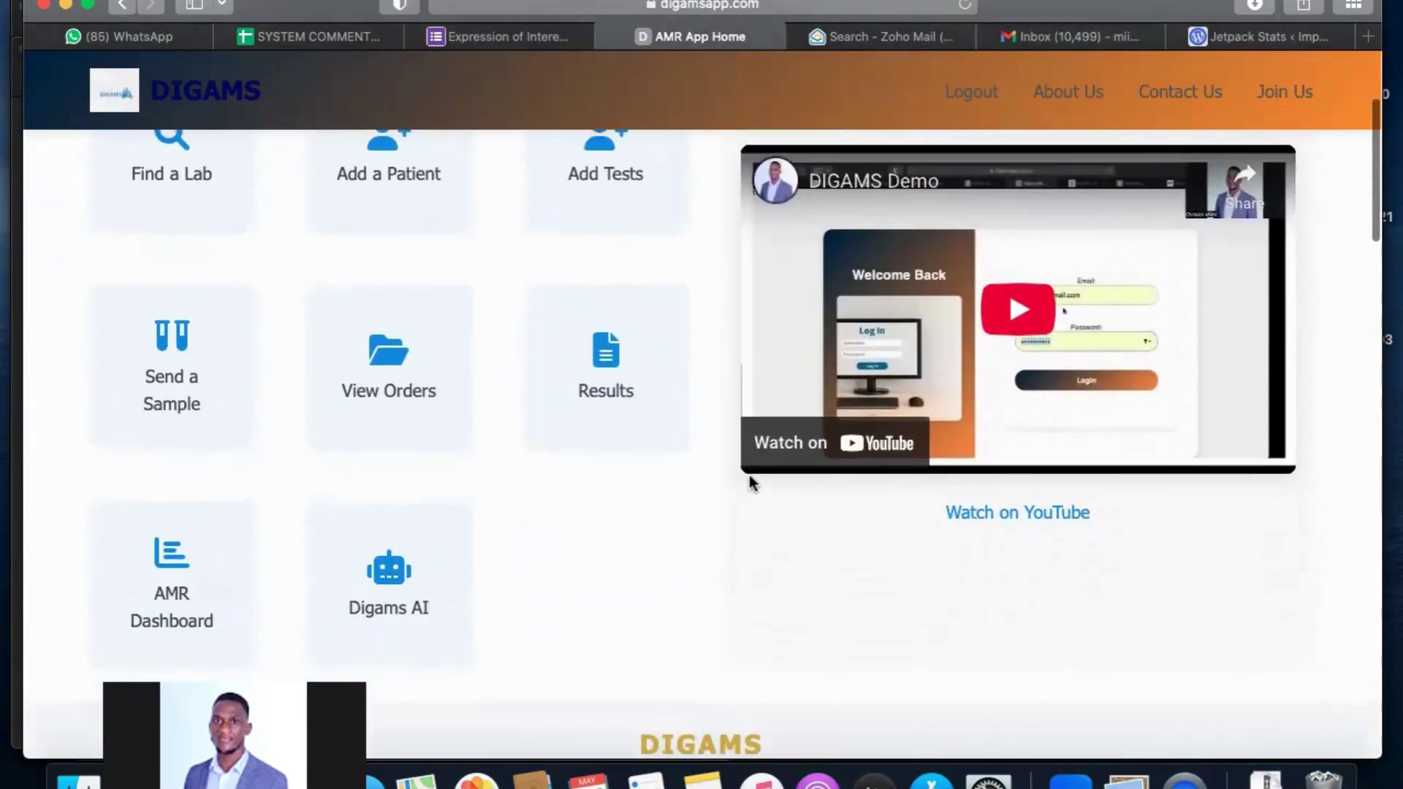
scroll(753, 486, "up", 4)
scroll(754, 486, "down", 15)
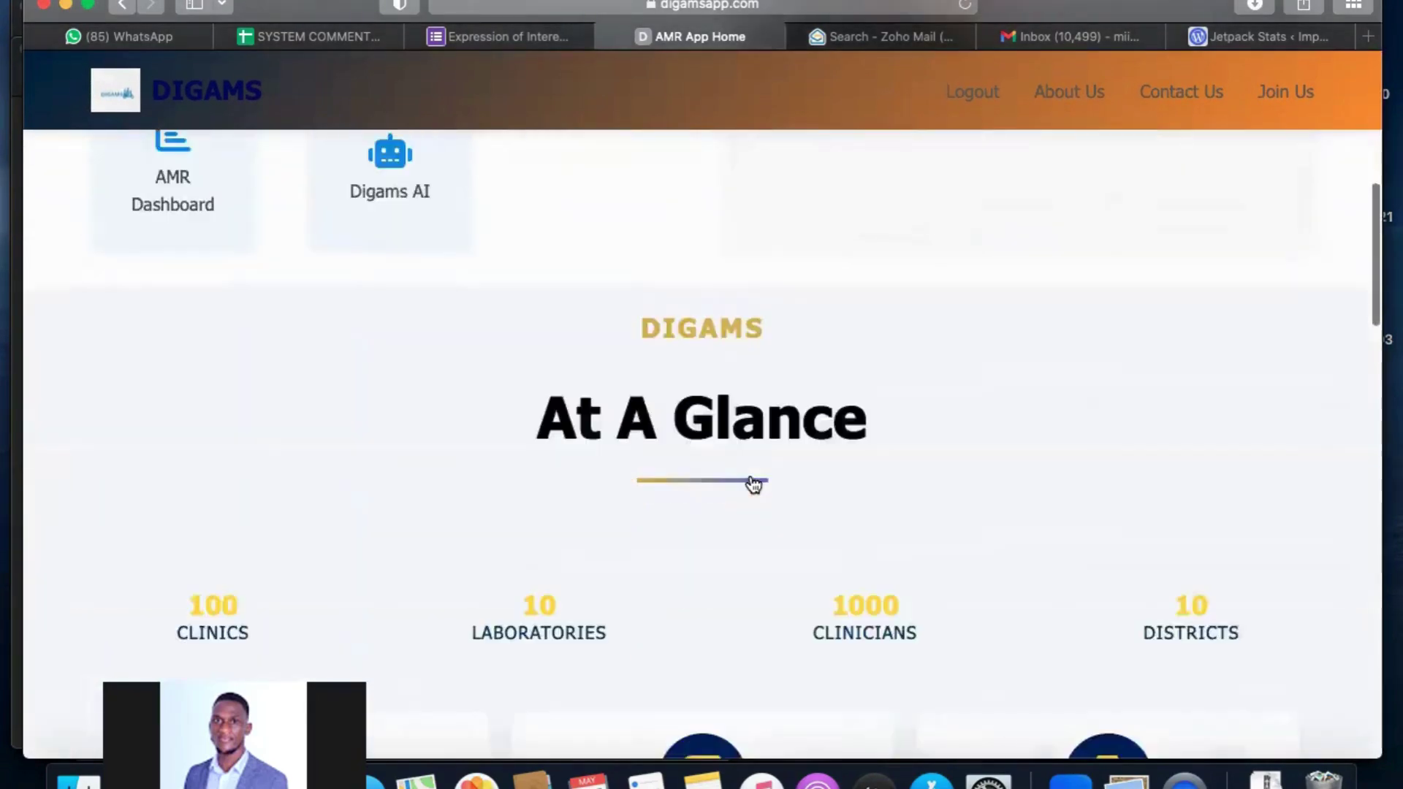
scroll(753, 485, "down", 18)
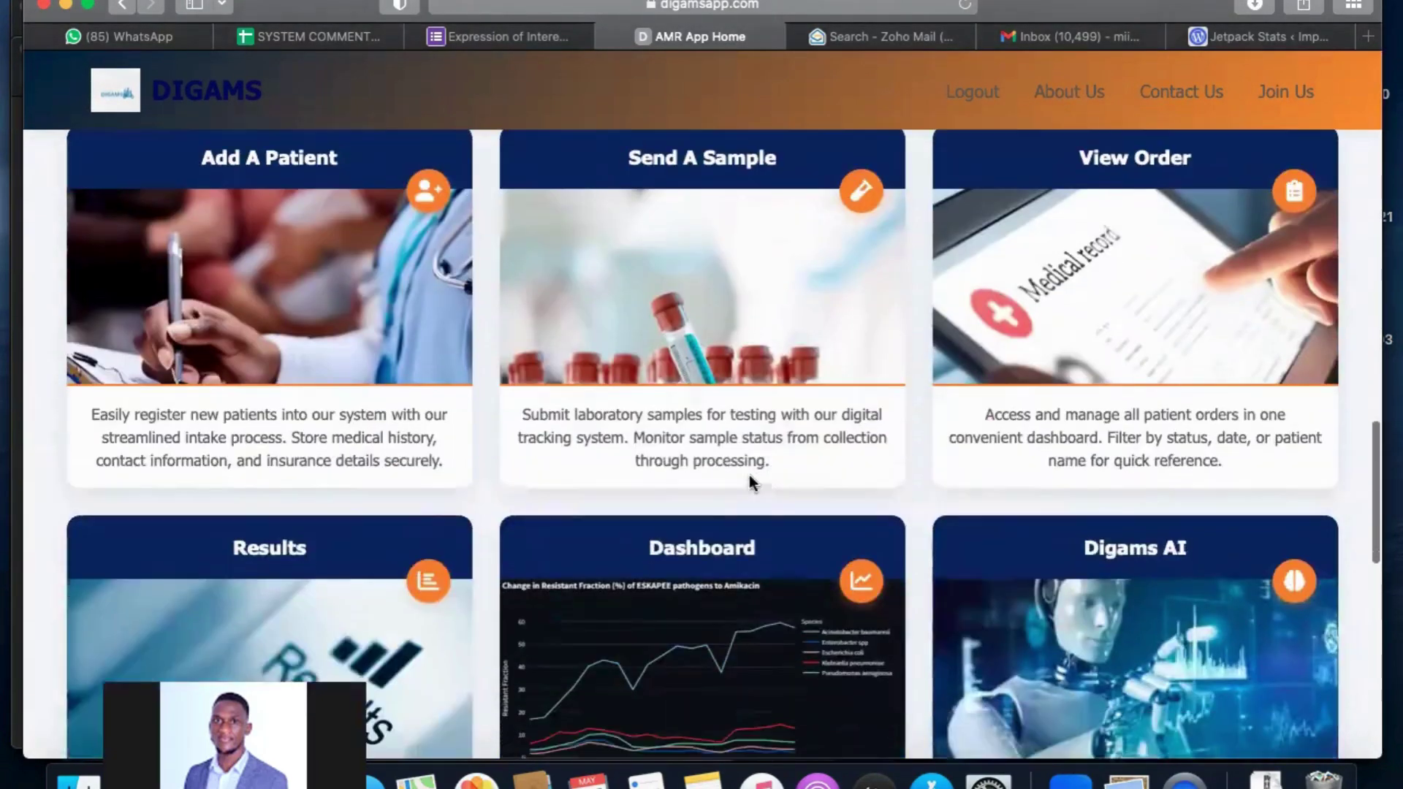
scroll(753, 482, "down", 5)
scroll(752, 482, "up", 20)
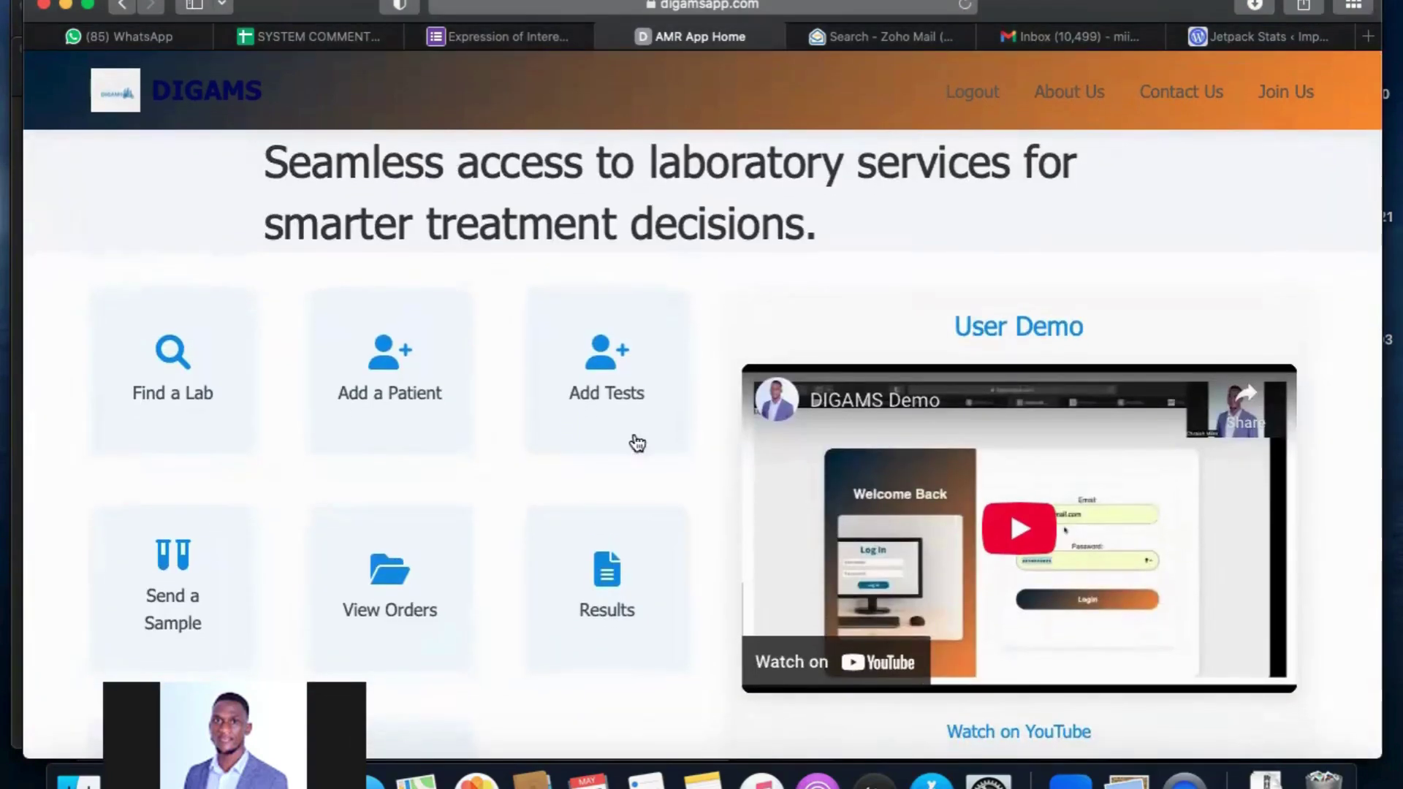
scroll(625, 433, "down", 2)
scroll(625, 433, "down", 1)
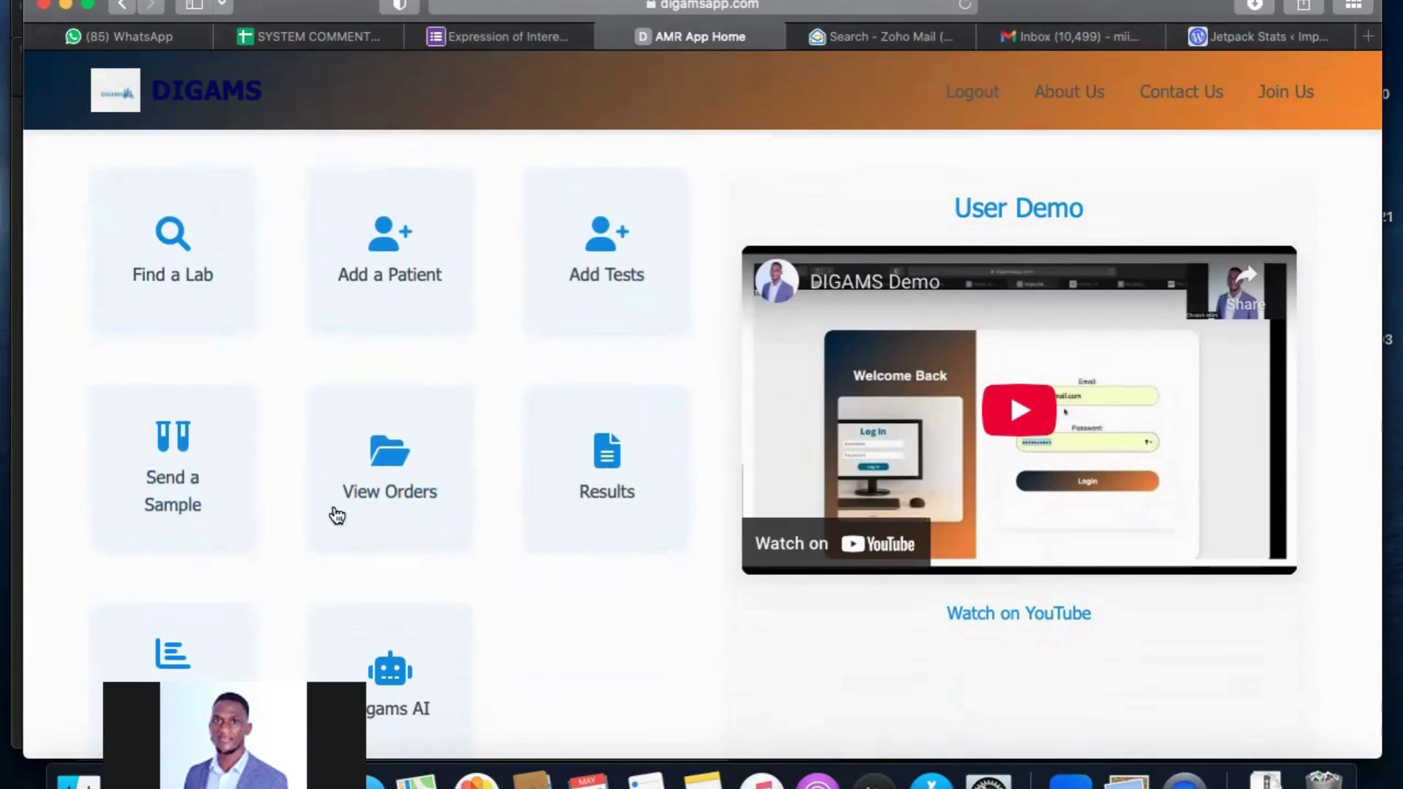
scroll(575, 555, "down", 3)
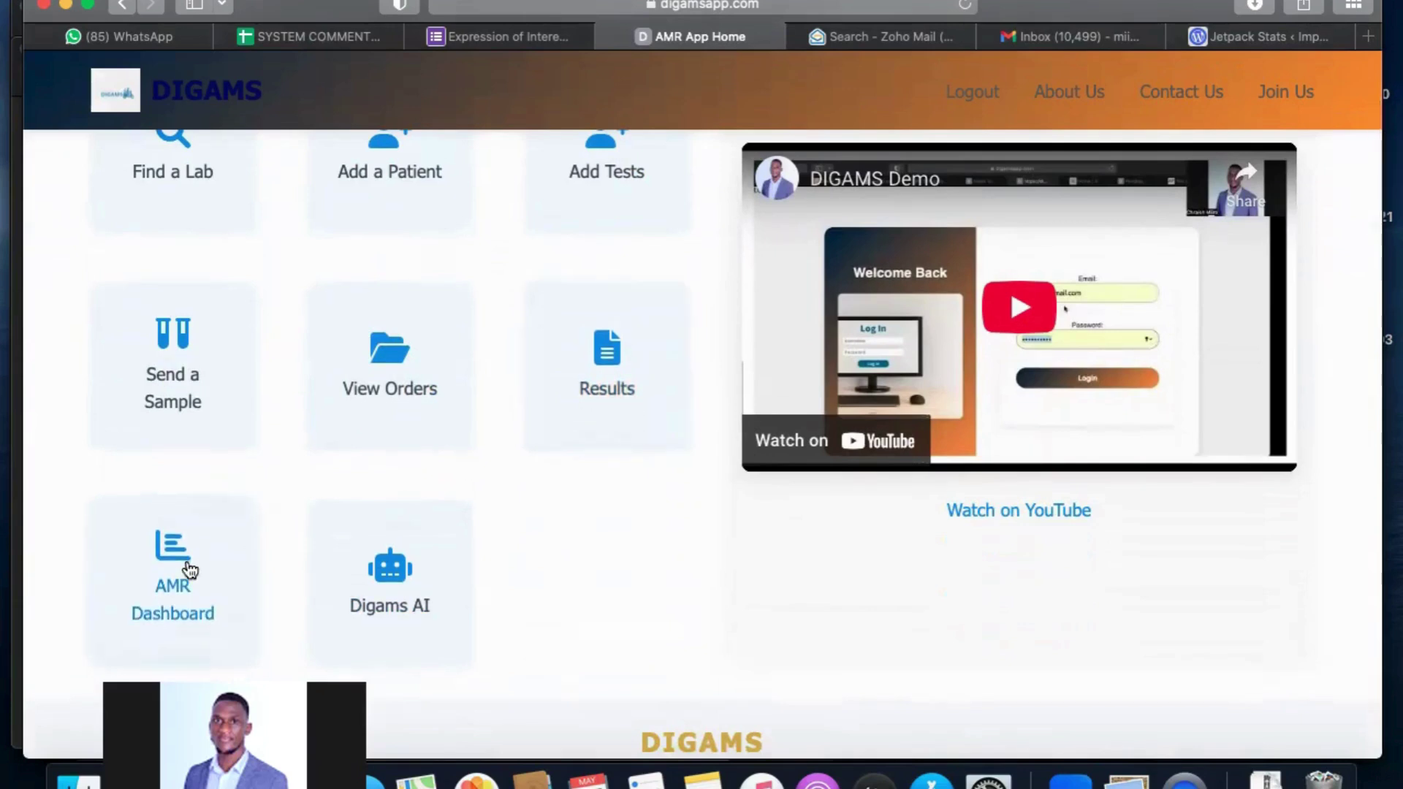
scroll(549, 610, "down", 3)
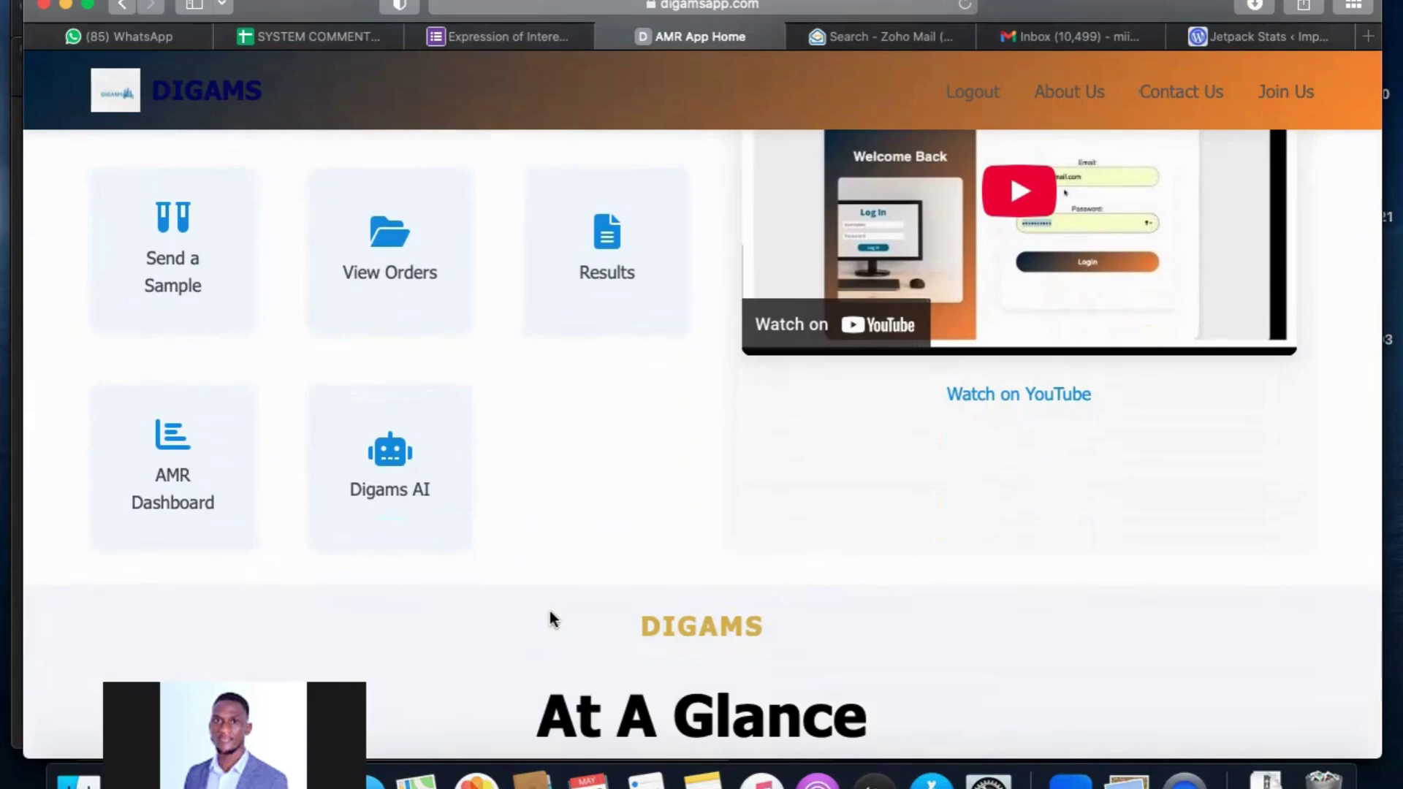
scroll(549, 610, "up", 5)
scroll(549, 611, "down", 15)
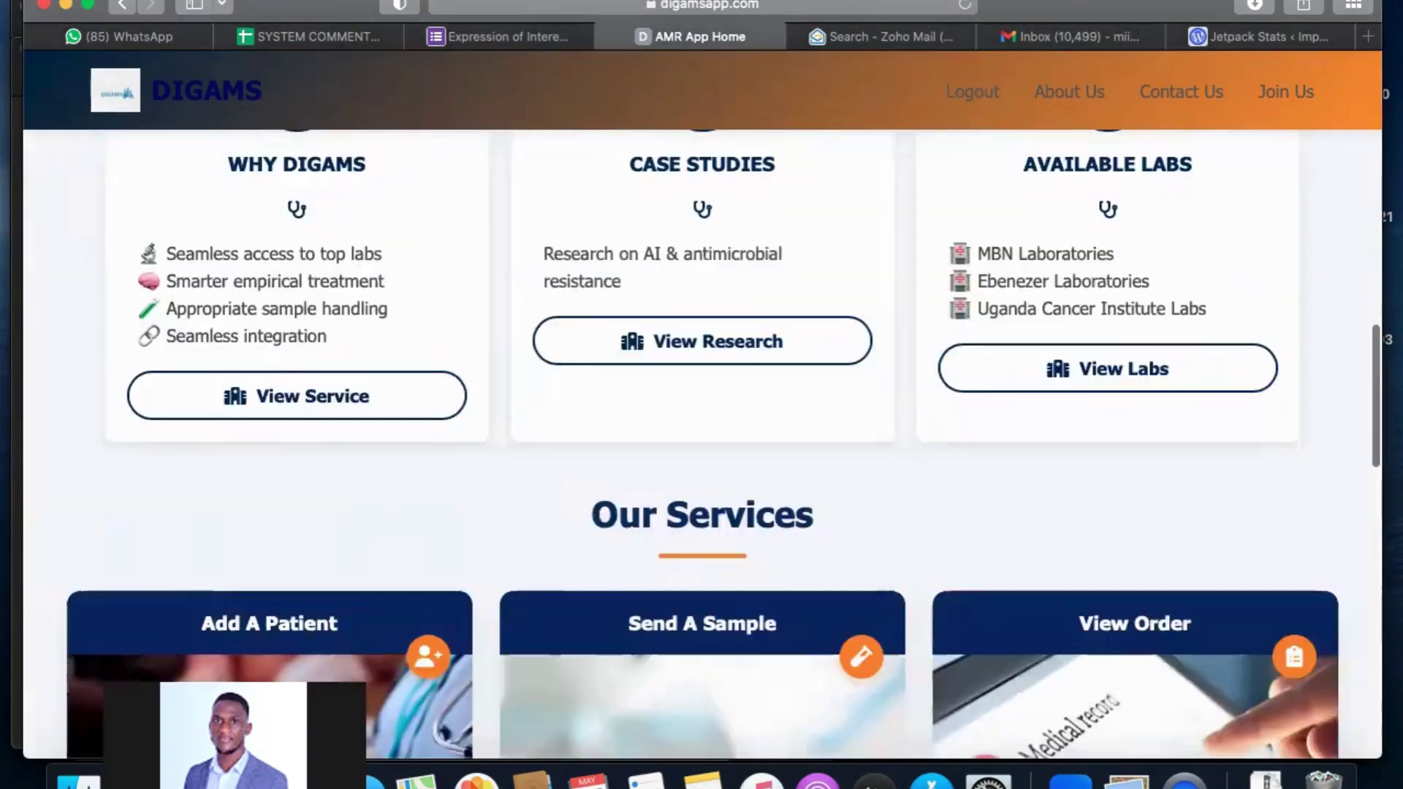
left_click(78, 783)
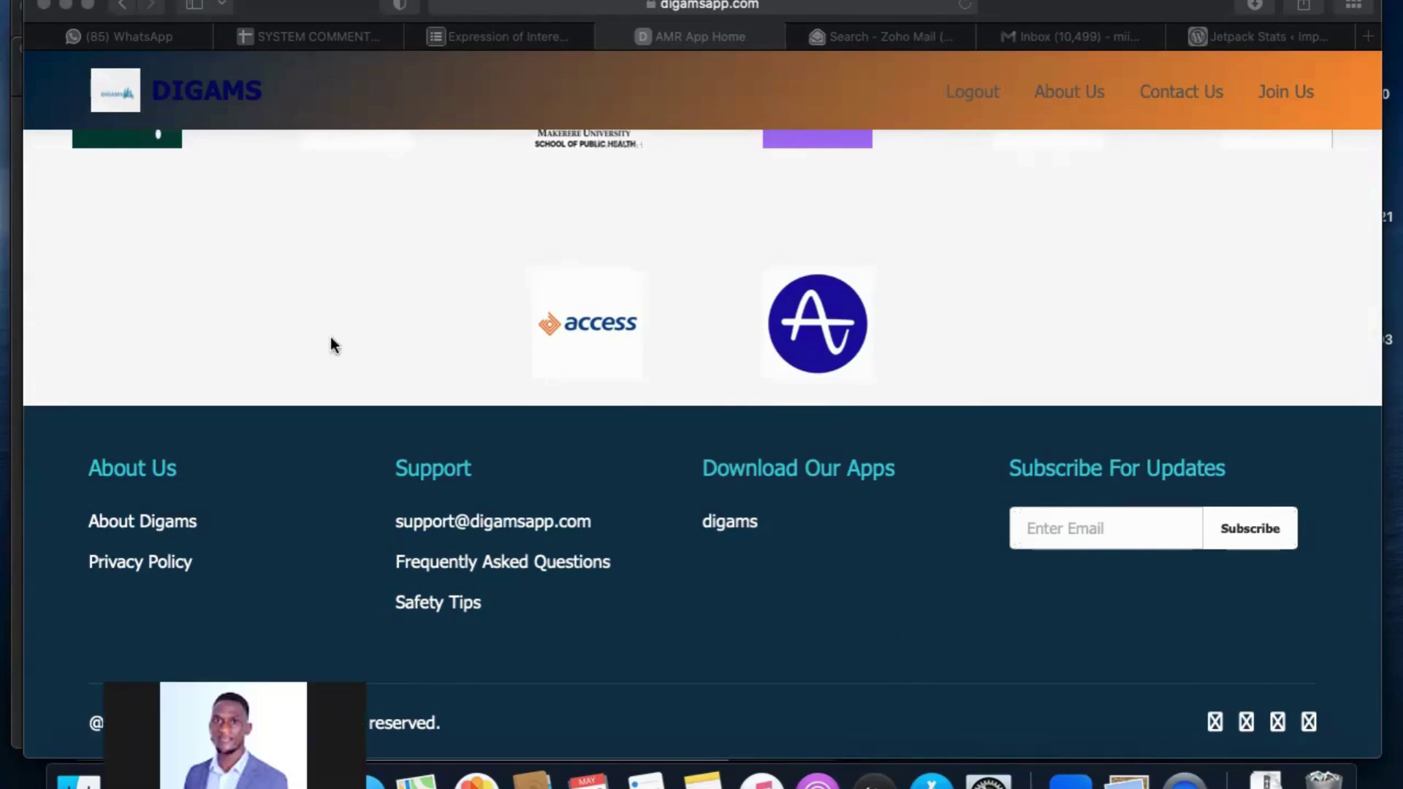
- Open the Add a Patient form from the home page
scroll(331, 336, "up", 10)
scroll(330, 338, "up", 15)
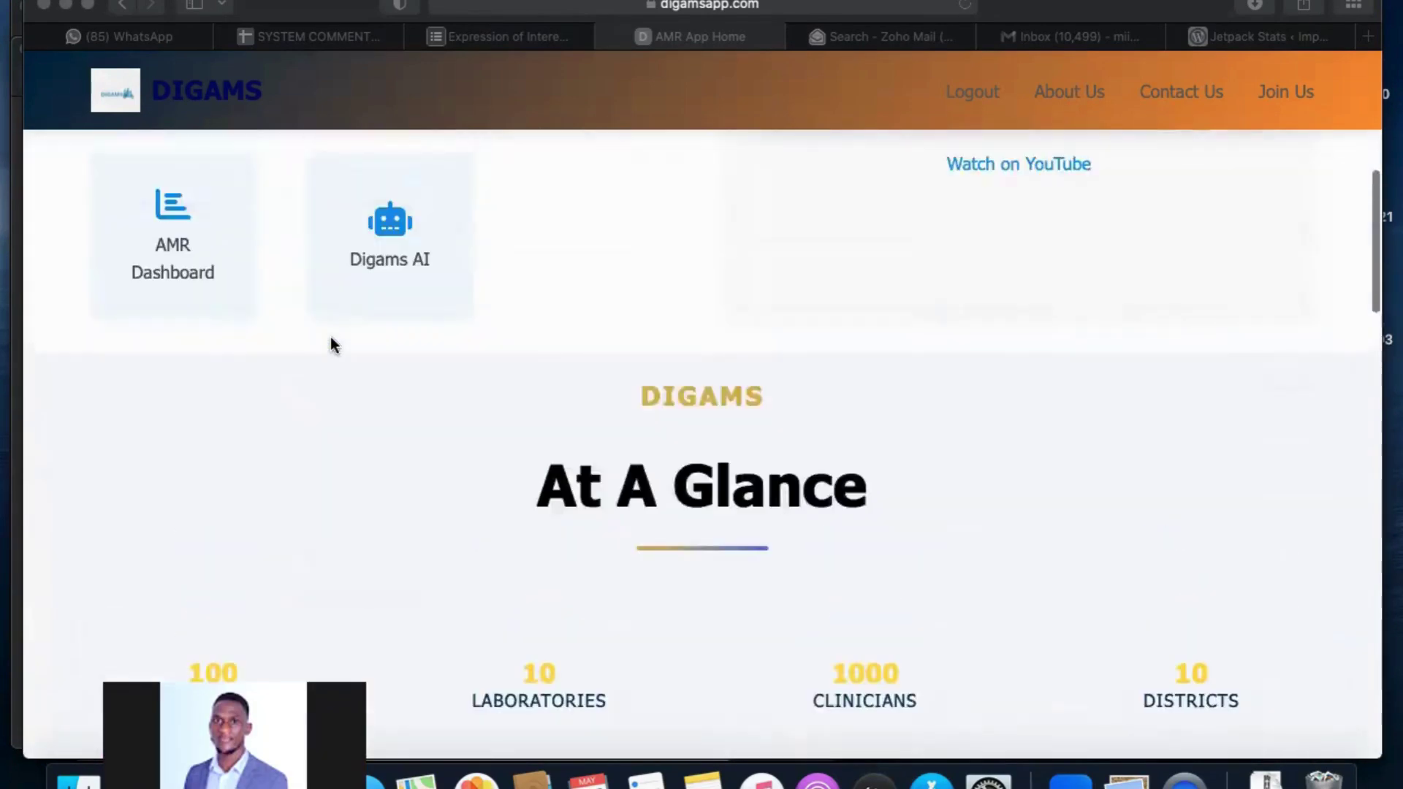
scroll(330, 336, "down", 3)
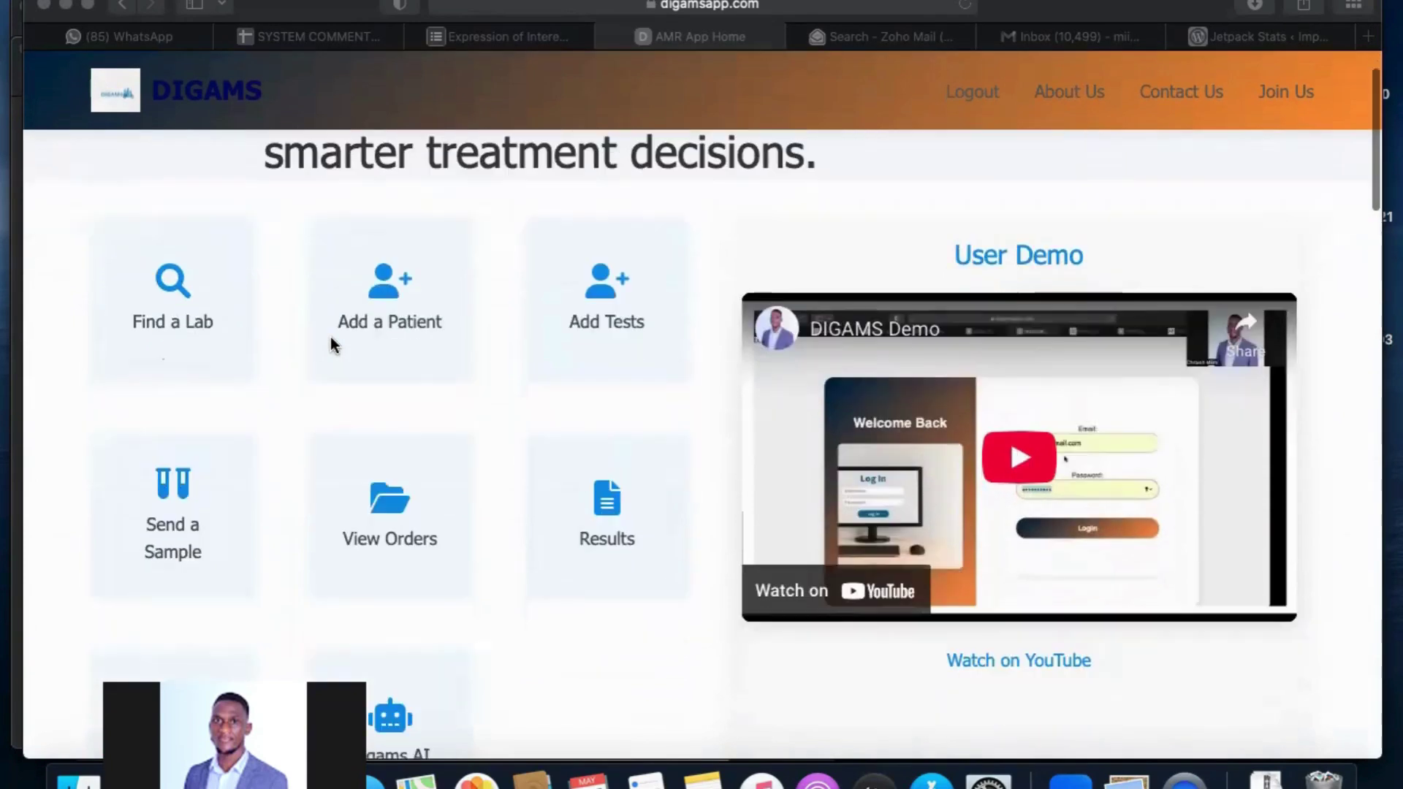
left_click(378, 325)
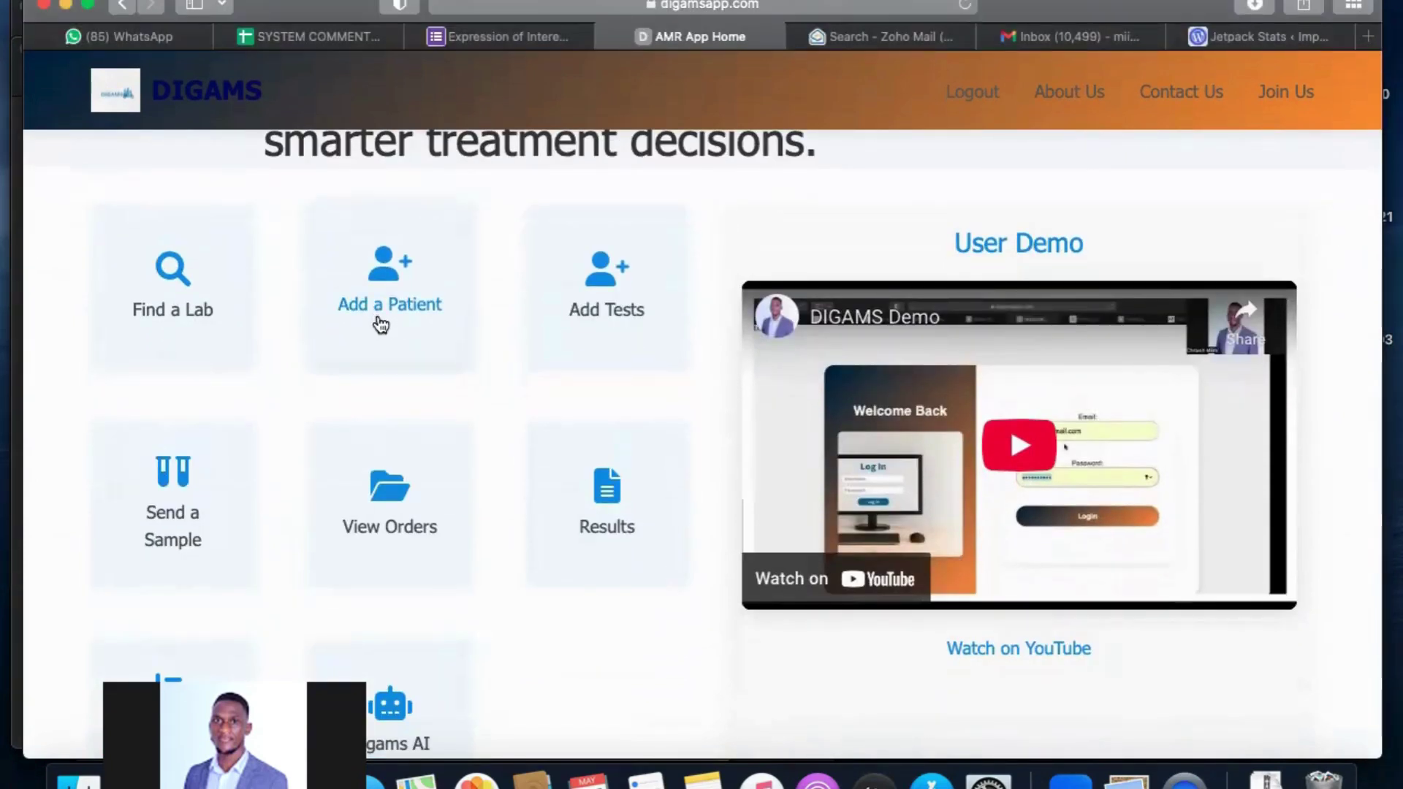
left_click(395, 305)
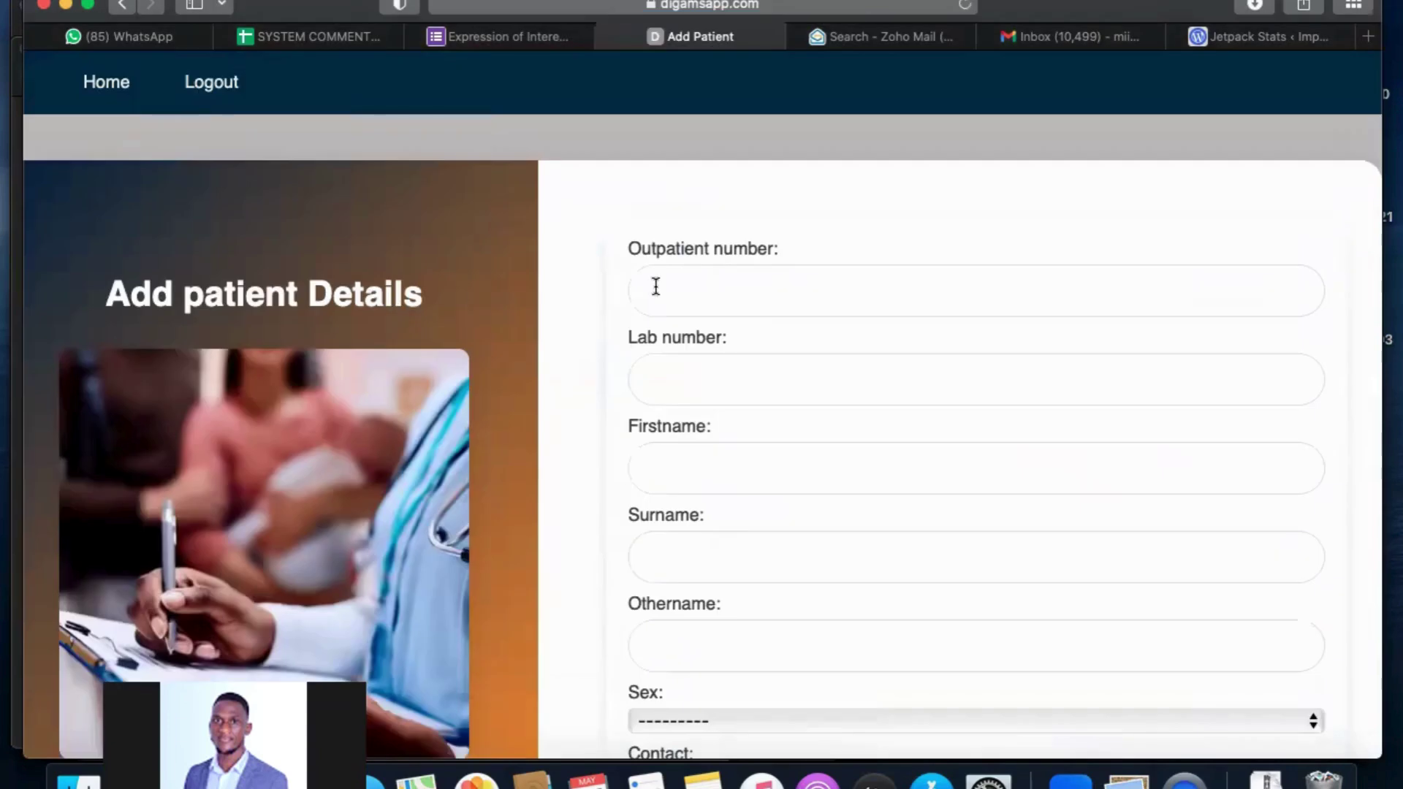
- Enter the patient's outpatient number in the patient details form
left_click(752, 301)
type("L")
key("BackSpace")
type("O")
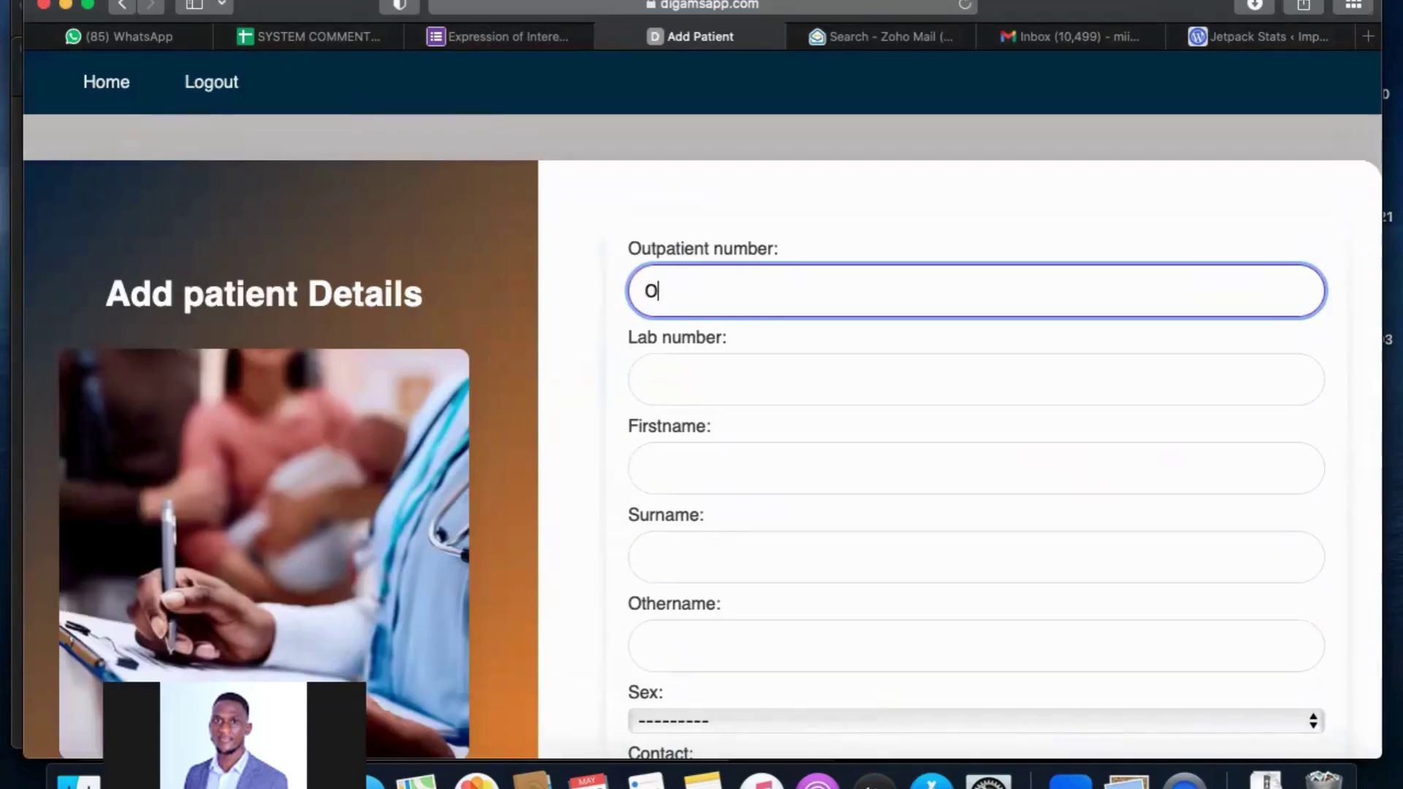
type("P111")
left_click(688, 391)
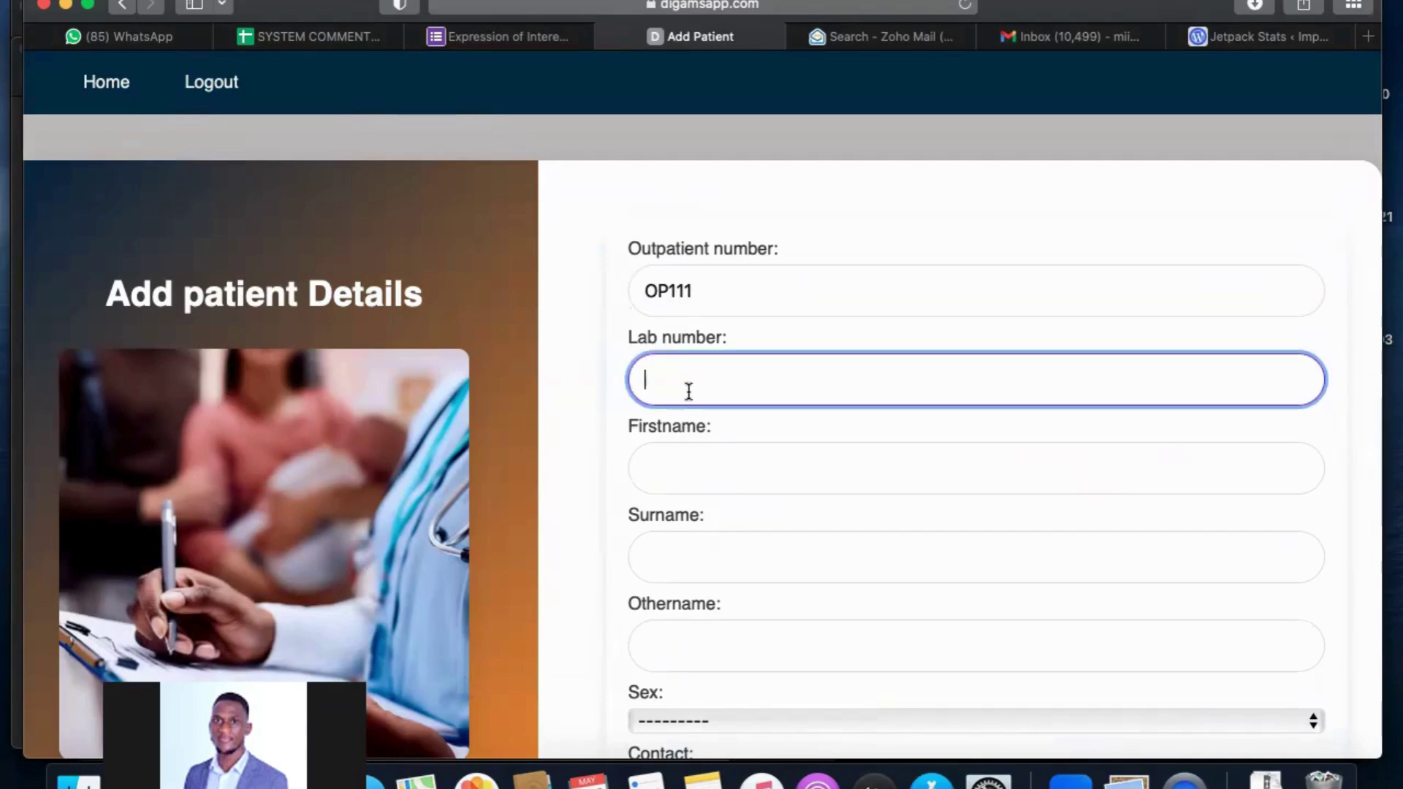
- Enter the lab number along with the patient's first name and surname
type("LB112")
left_click(715, 470)
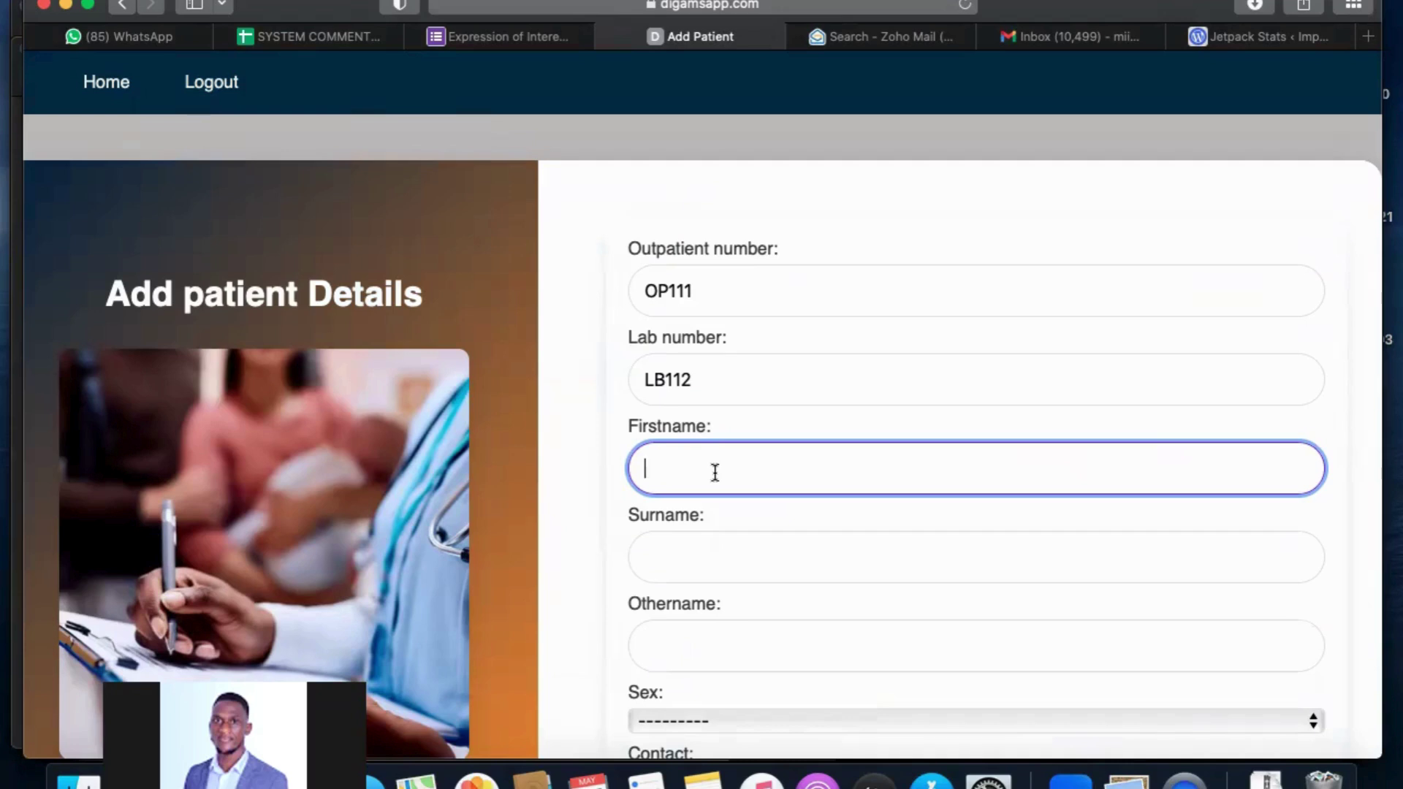
type("Mary")
left_click(710, 564)
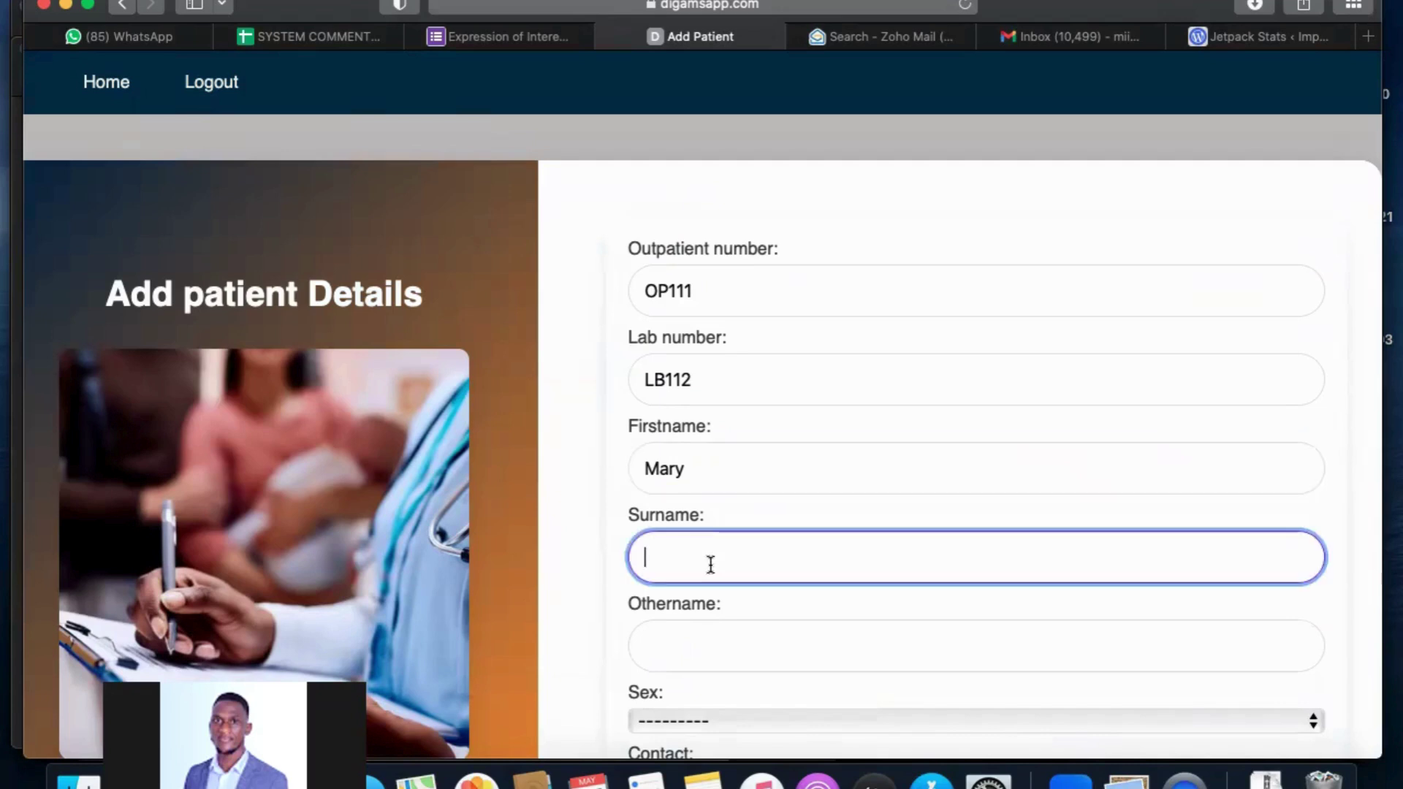
type("Jane")
scroll(711, 564, "down", 5)
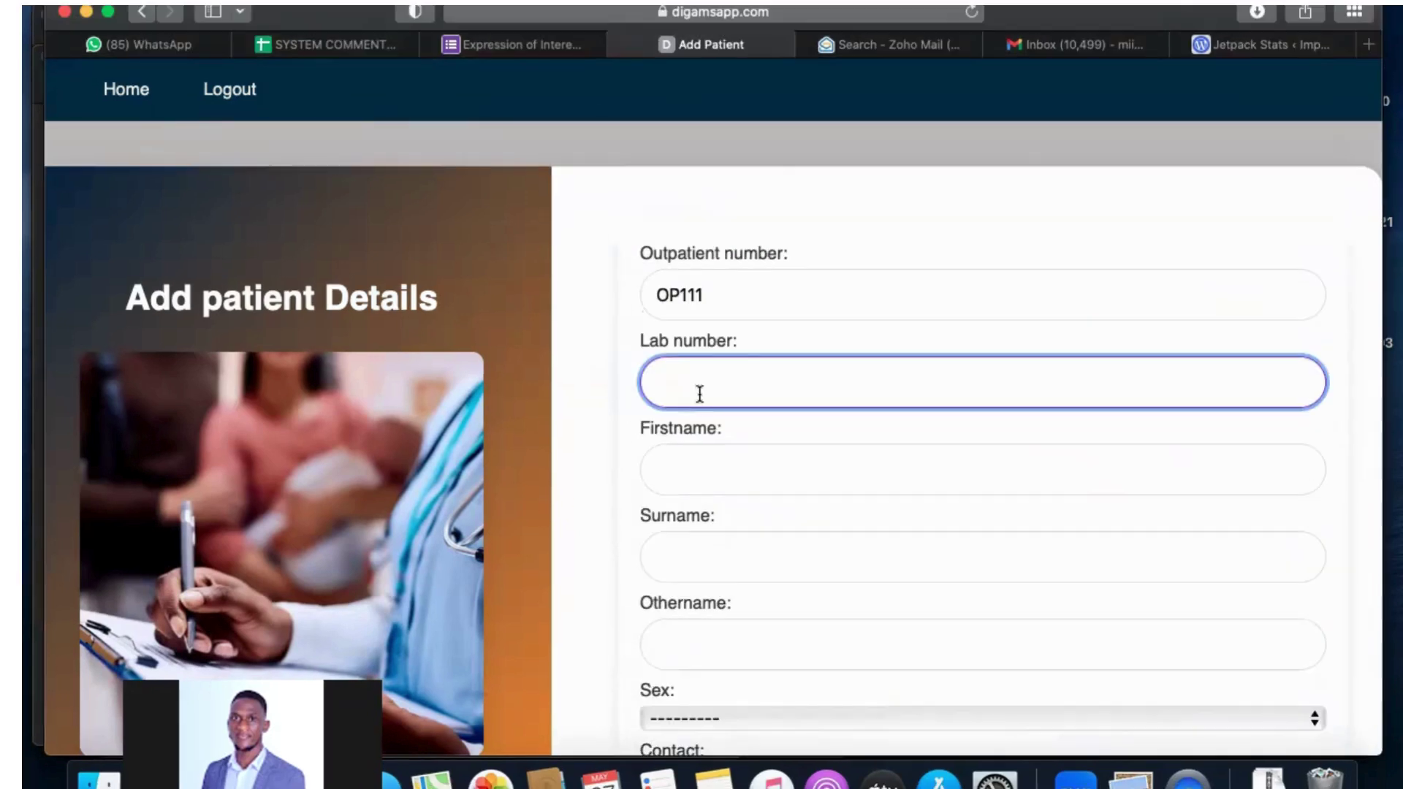
- Fill in the patient's lab number, first name and surname in the patient details form
type("LB112")
left_click(726, 473)
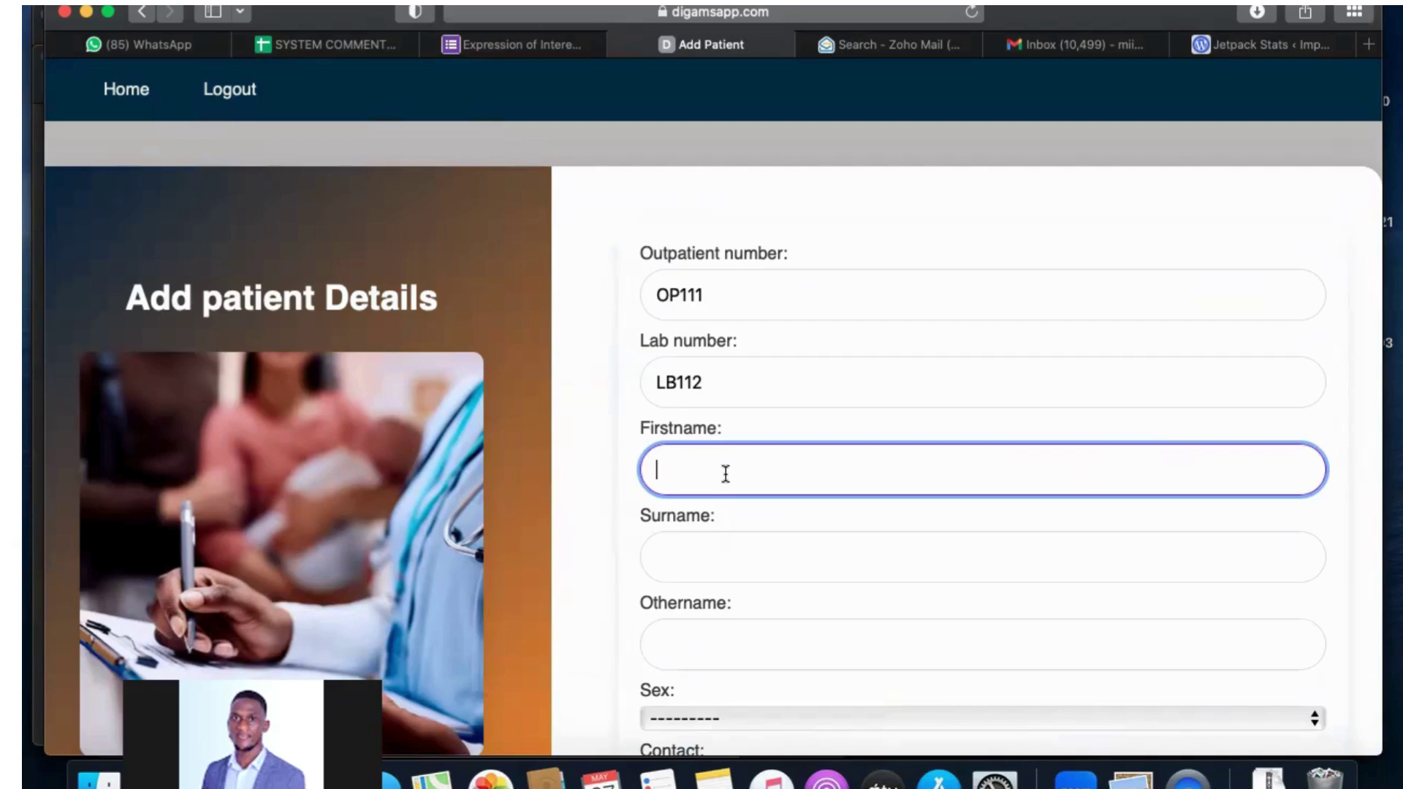
type("Mary")
left_click(720, 563)
type("Jane")
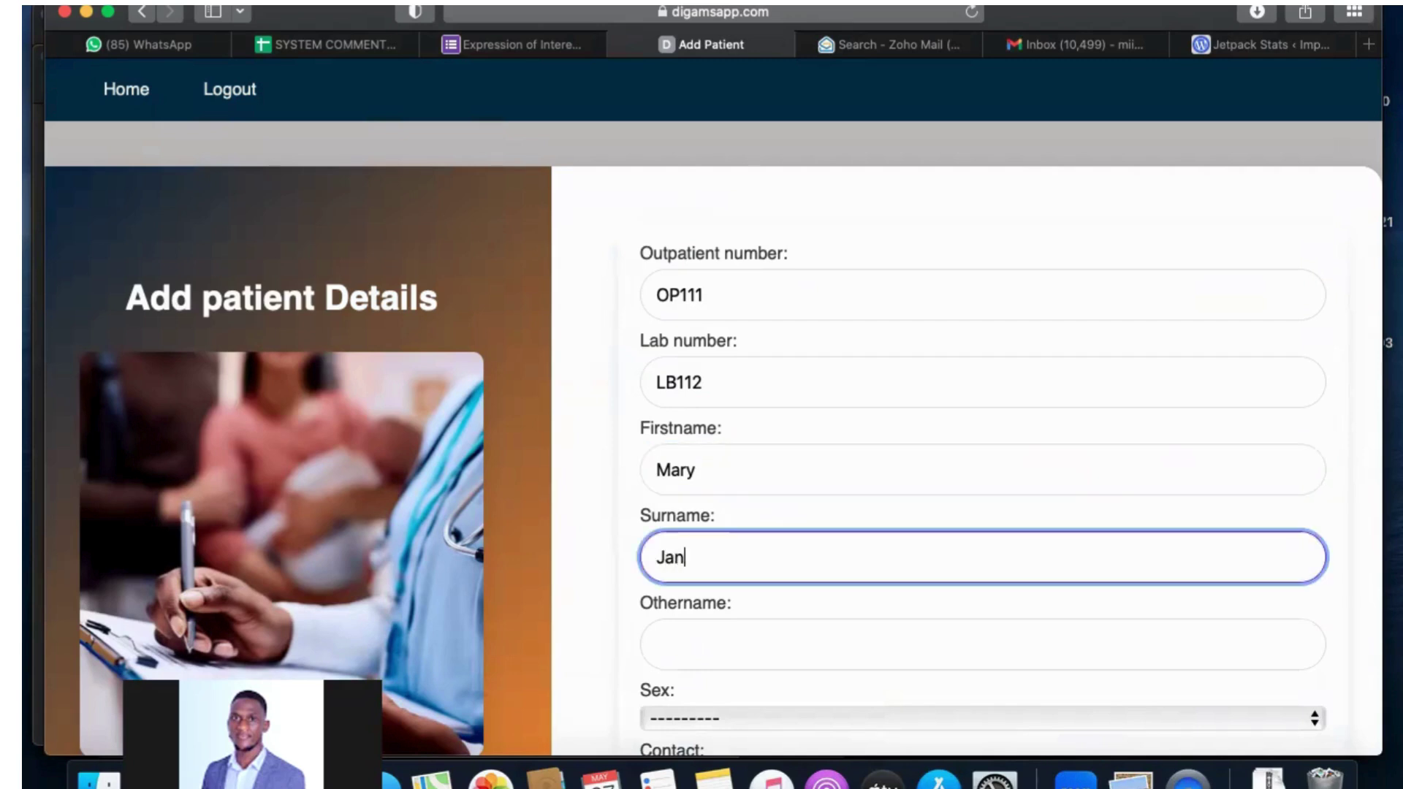
- Set the patient's sex to Female and enter the contact phone number
scroll(823, 475, "down", 5)
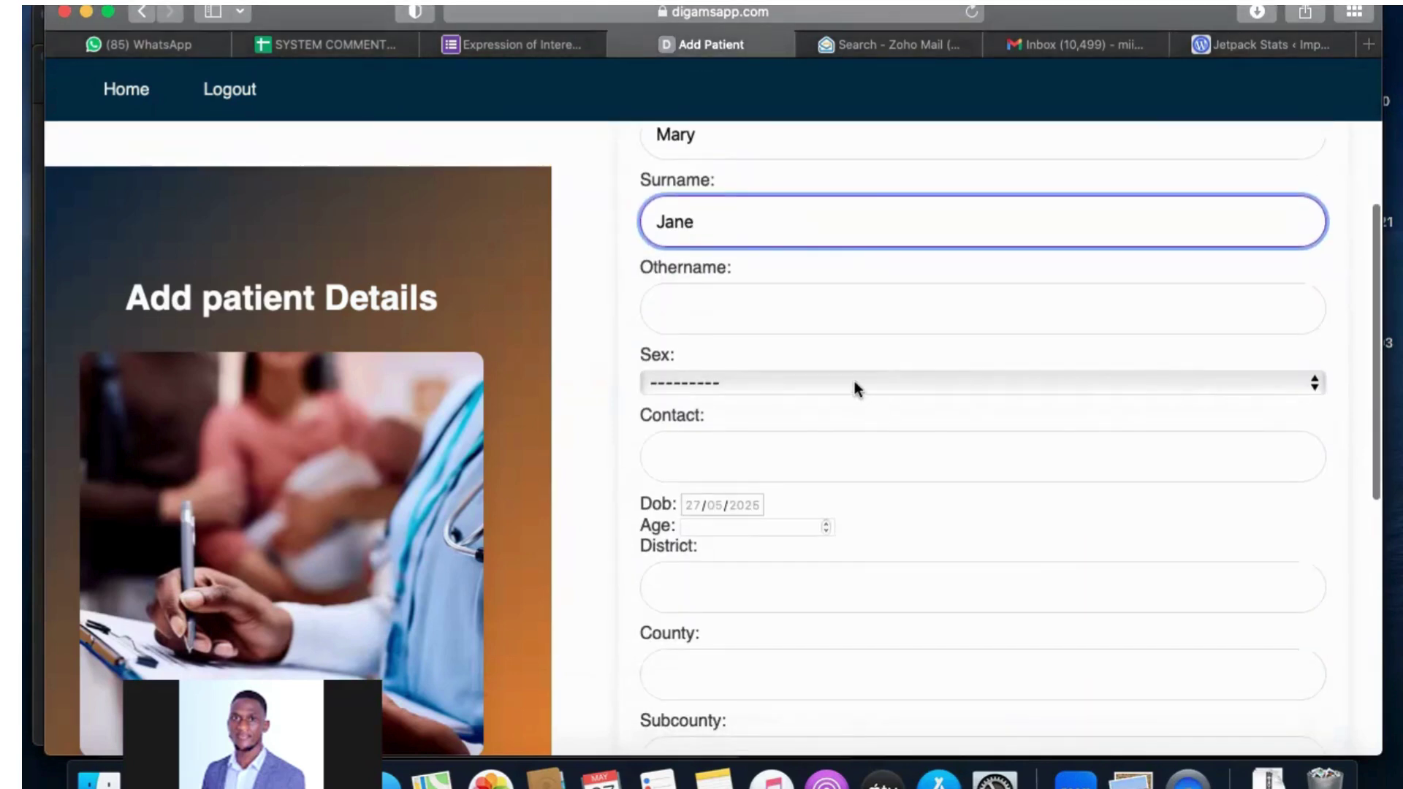
left_click(855, 383)
left_click(771, 432)
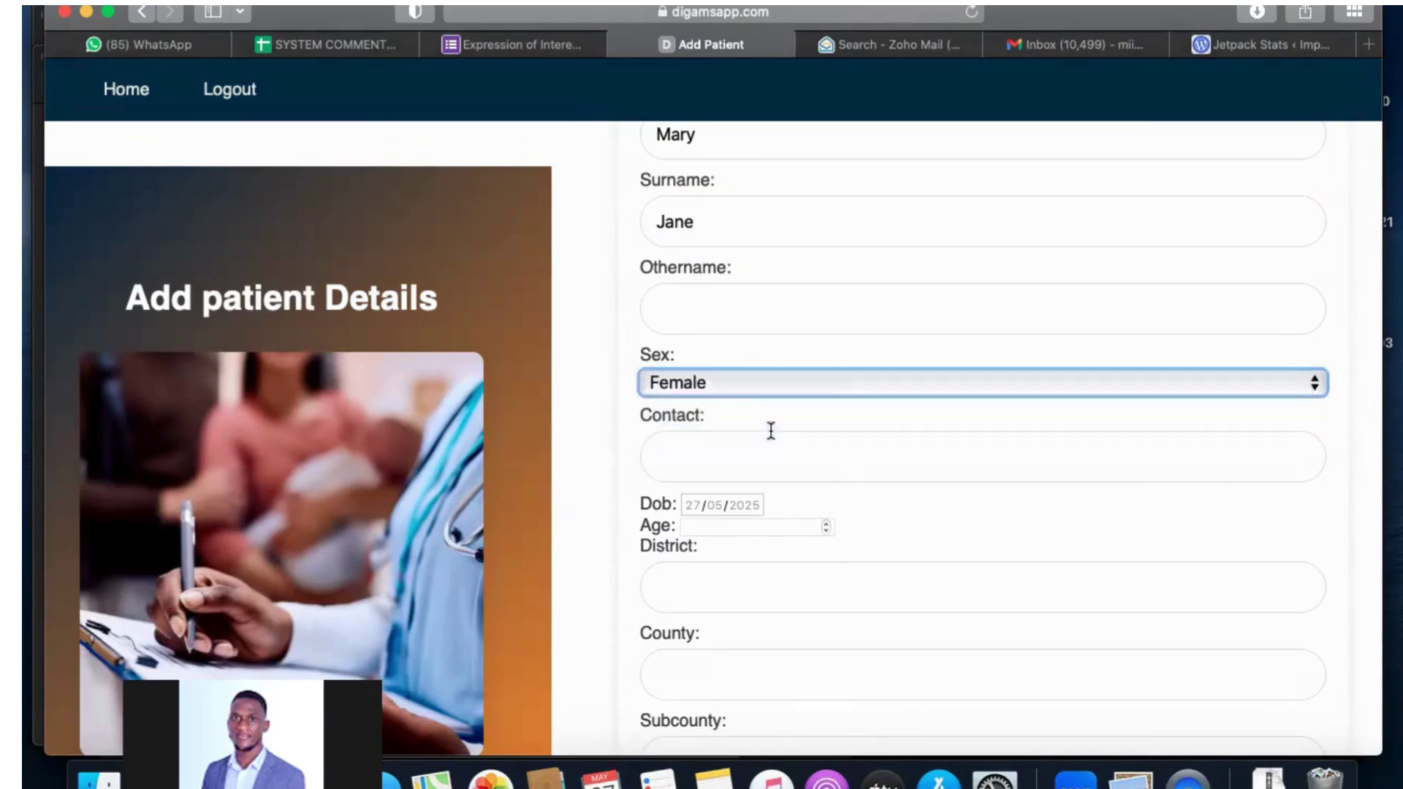
left_click(754, 447)
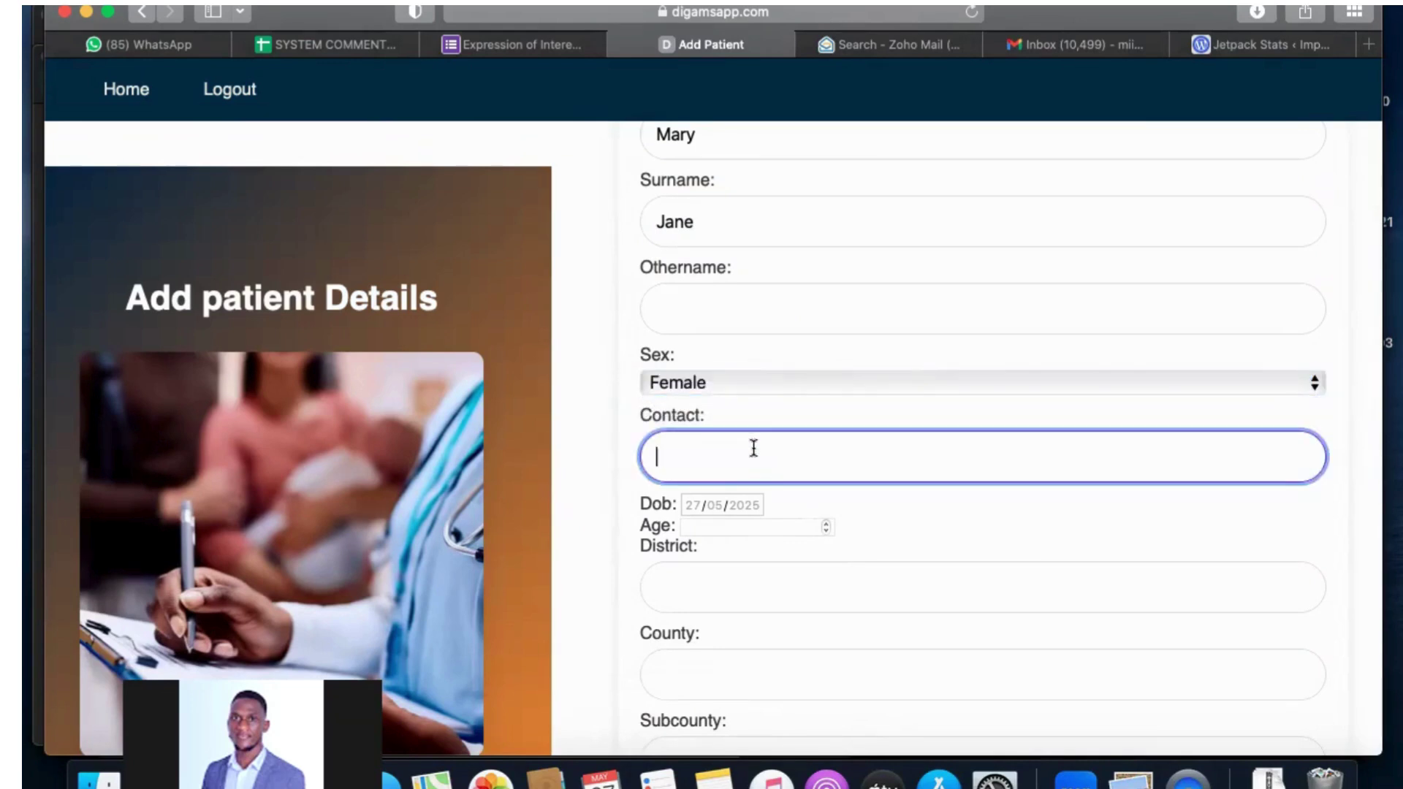
type("073537")
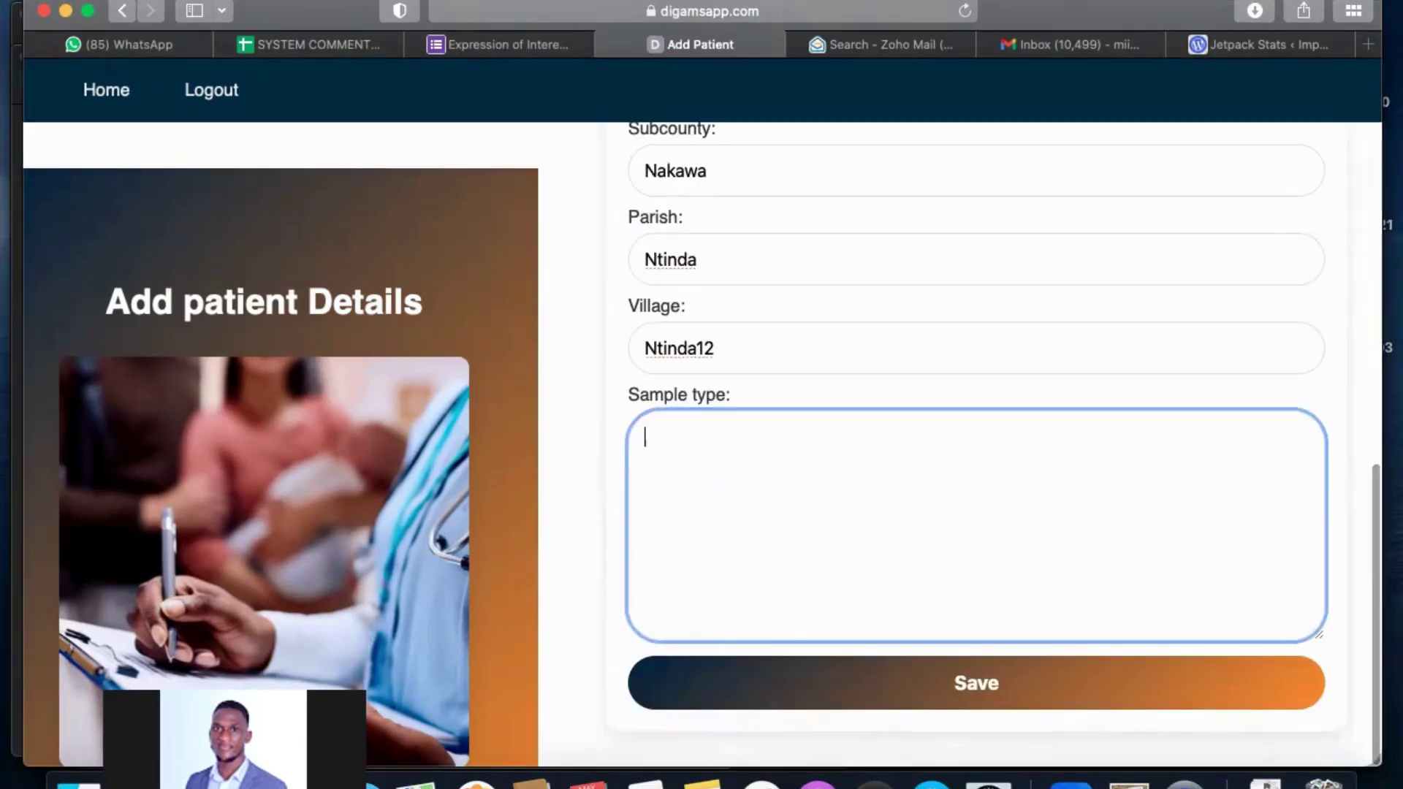
- Enter Urine as the sample type and save the patient's details
type("Urine")
left_click(903, 683)
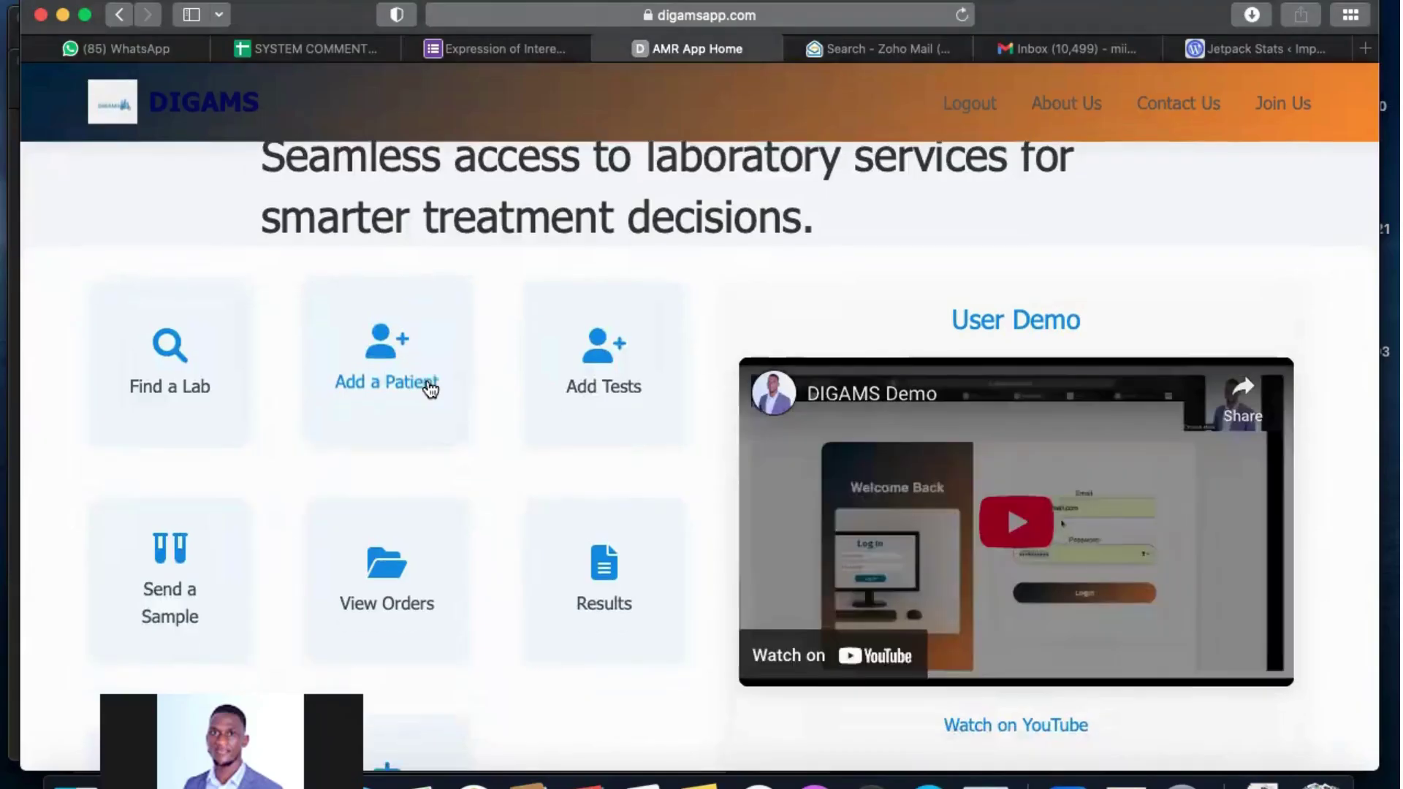
- Open the Add Tests patient list from the home page
scroll(534, 351, "down", 3)
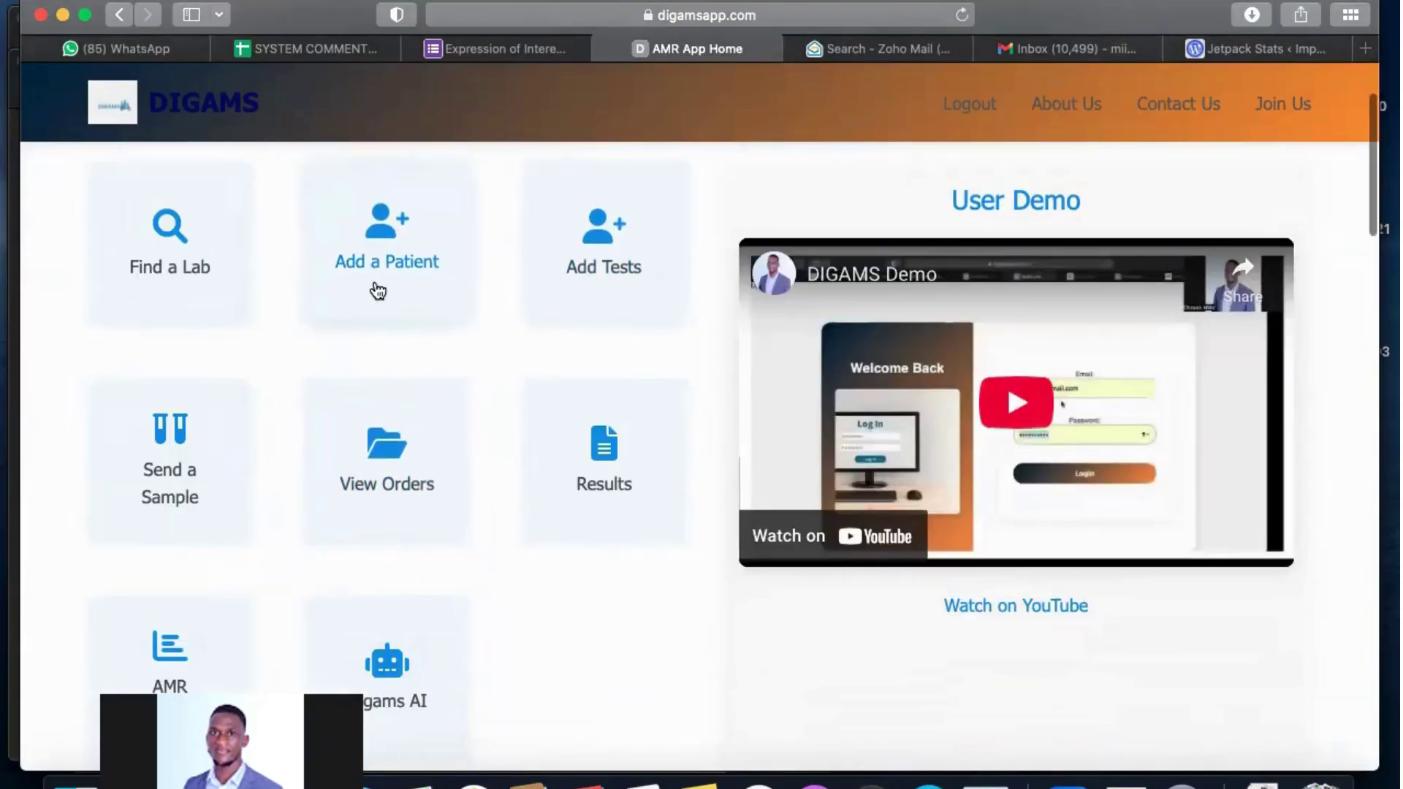
left_click(550, 294)
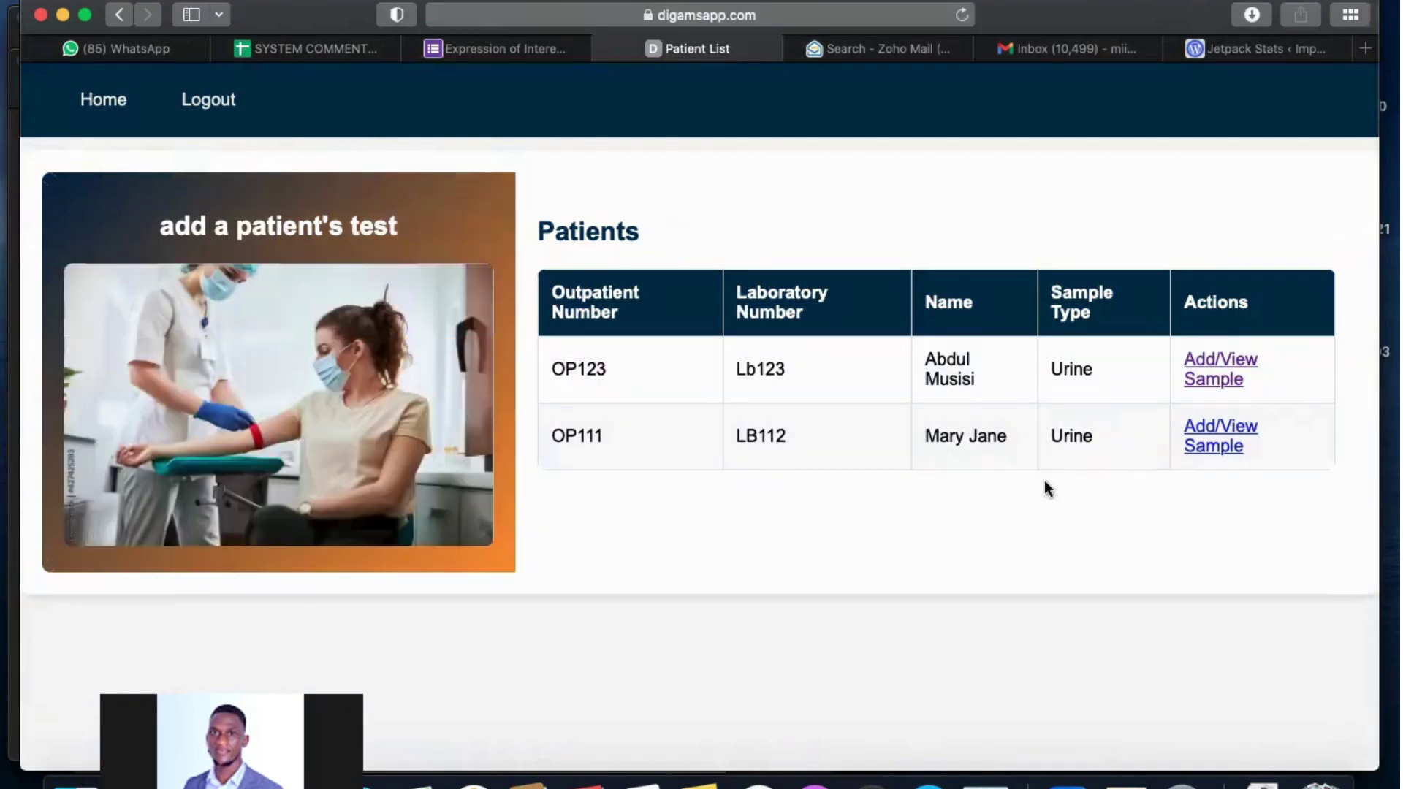
left_click(121, 22)
left_click(222, 507)
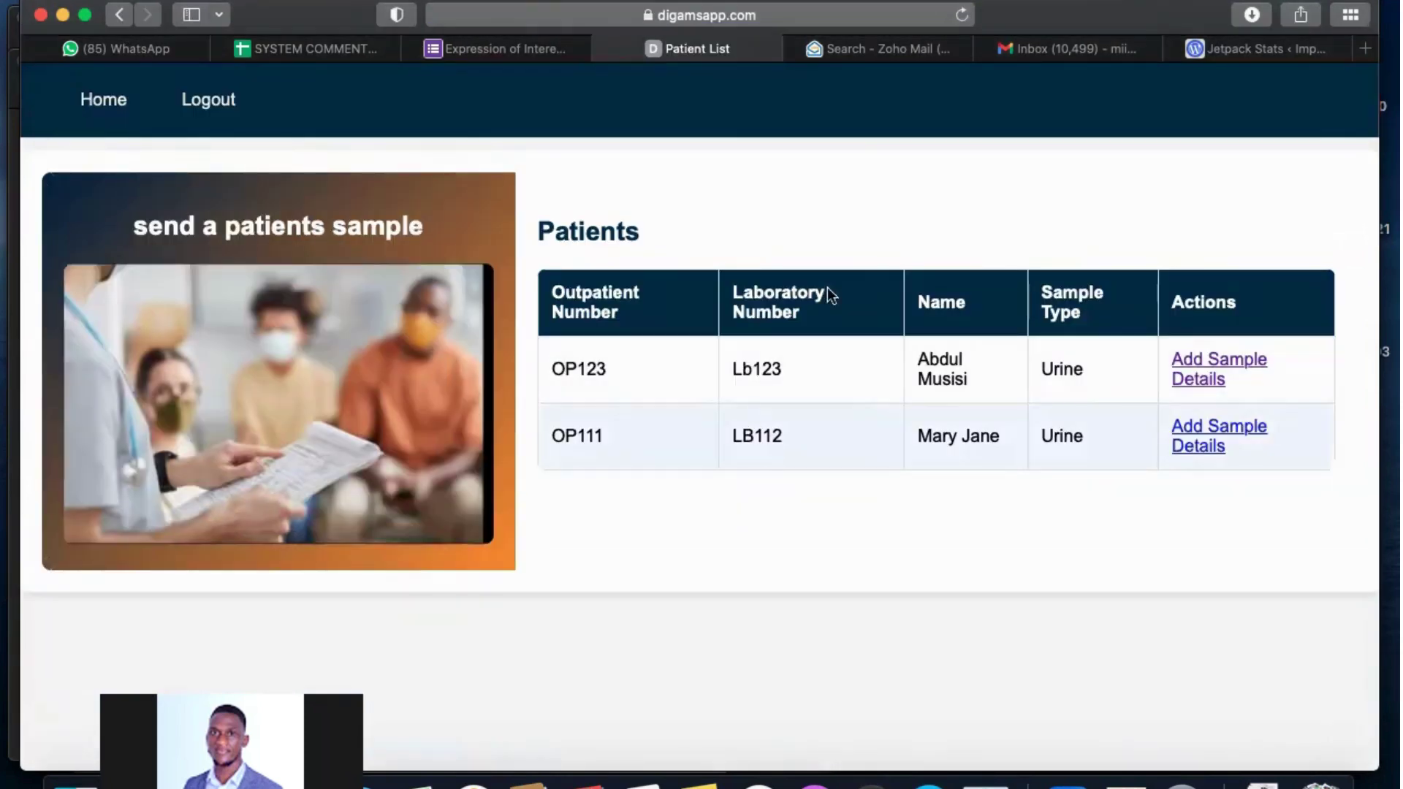
left_click(119, 16)
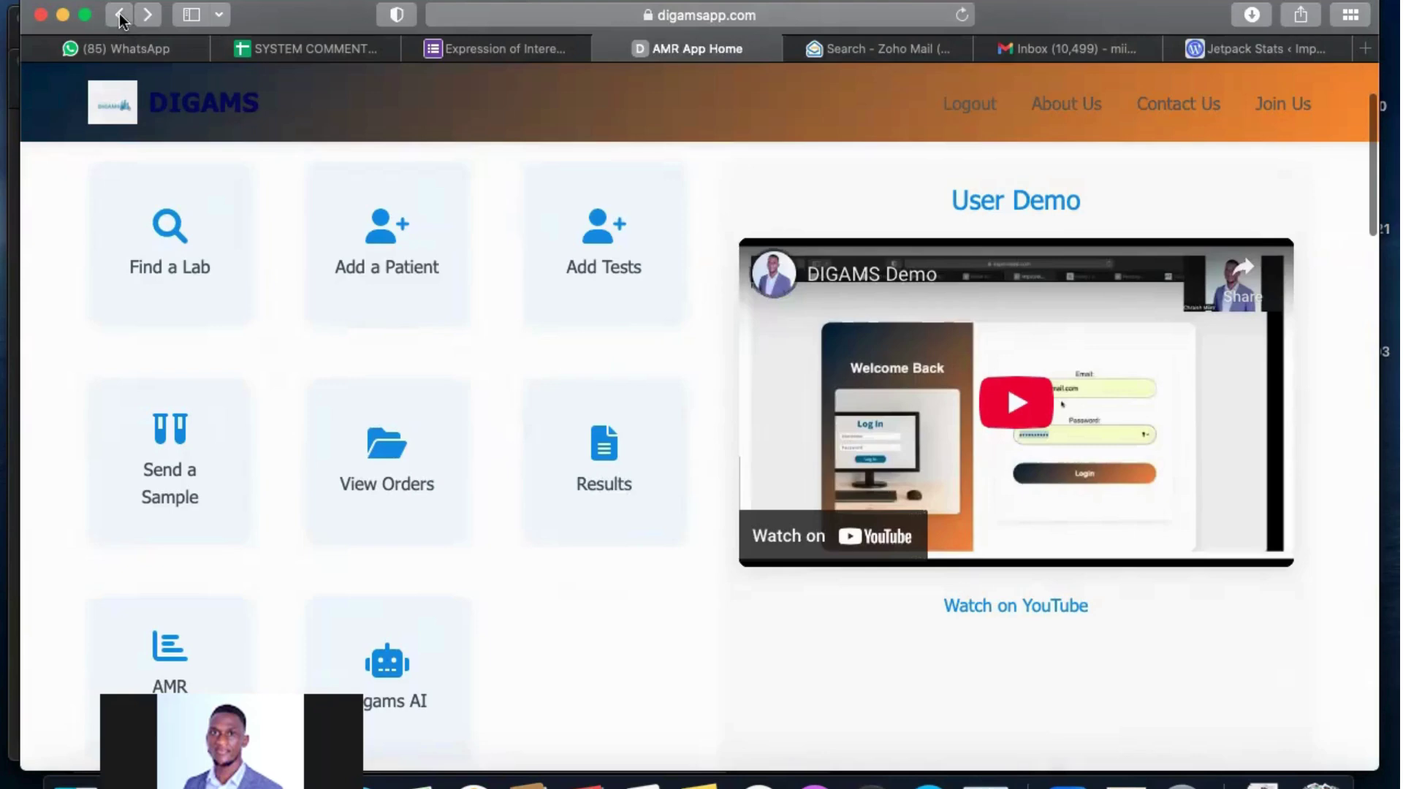
left_click(587, 295)
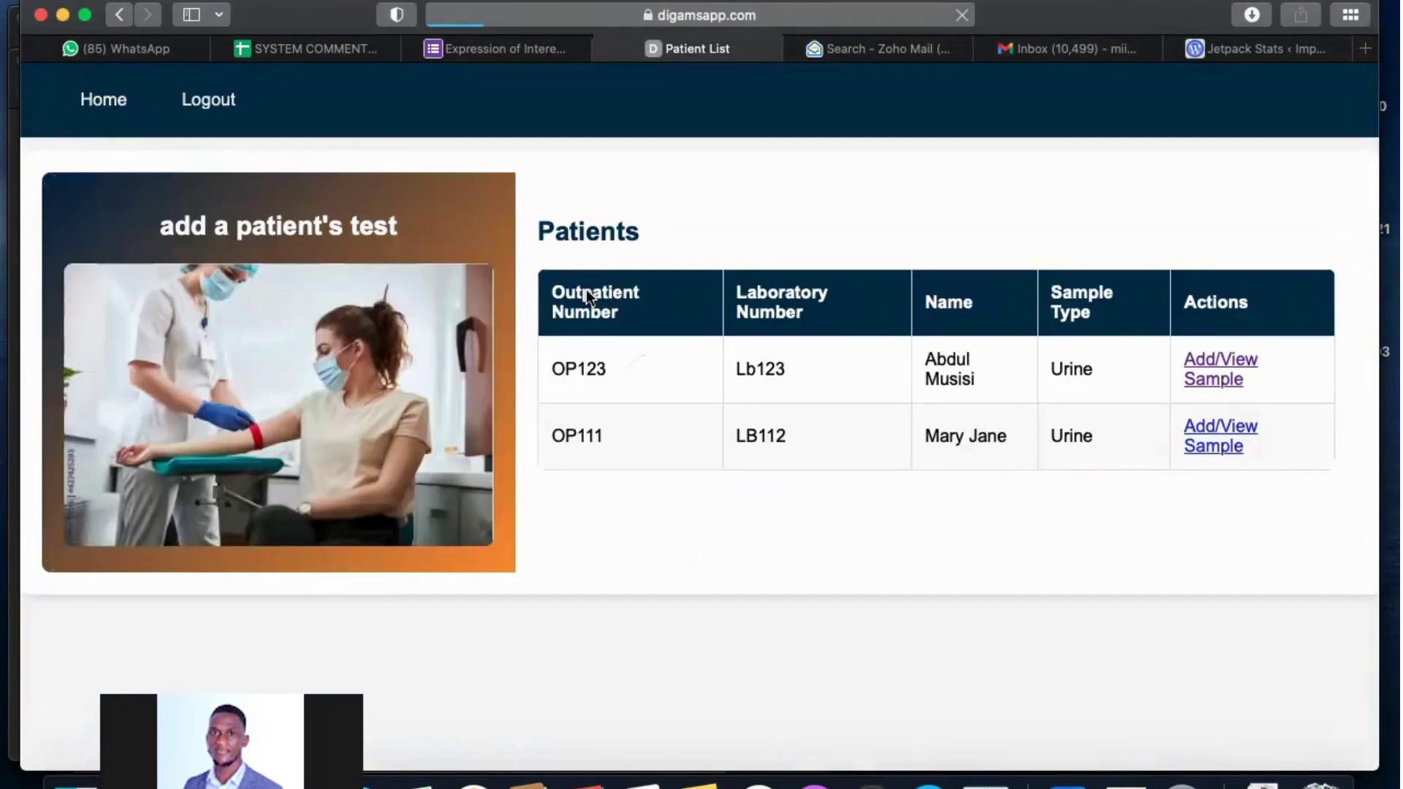
- Start a new sample for the newly registered female patient and set its type to Urine
left_click(1218, 448)
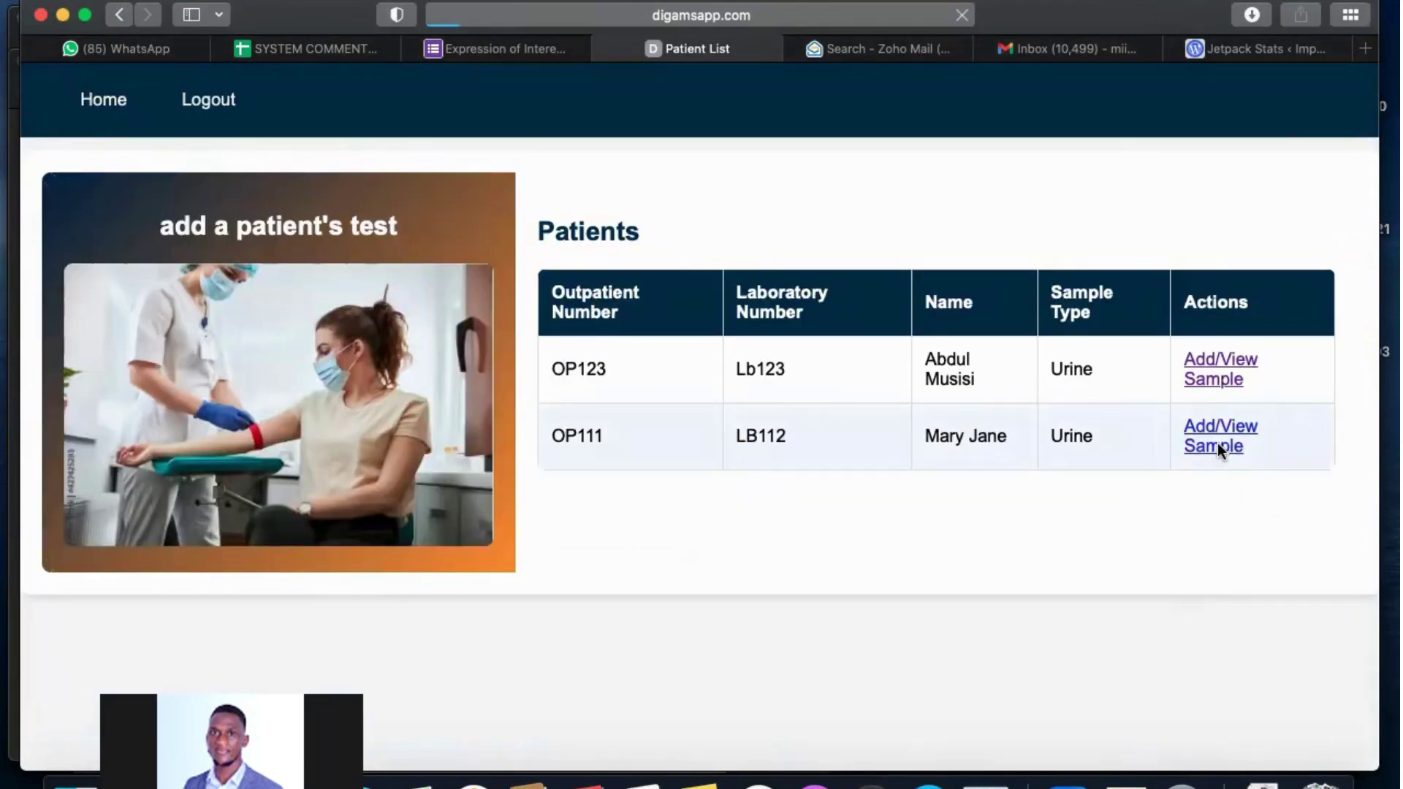
left_click(625, 320)
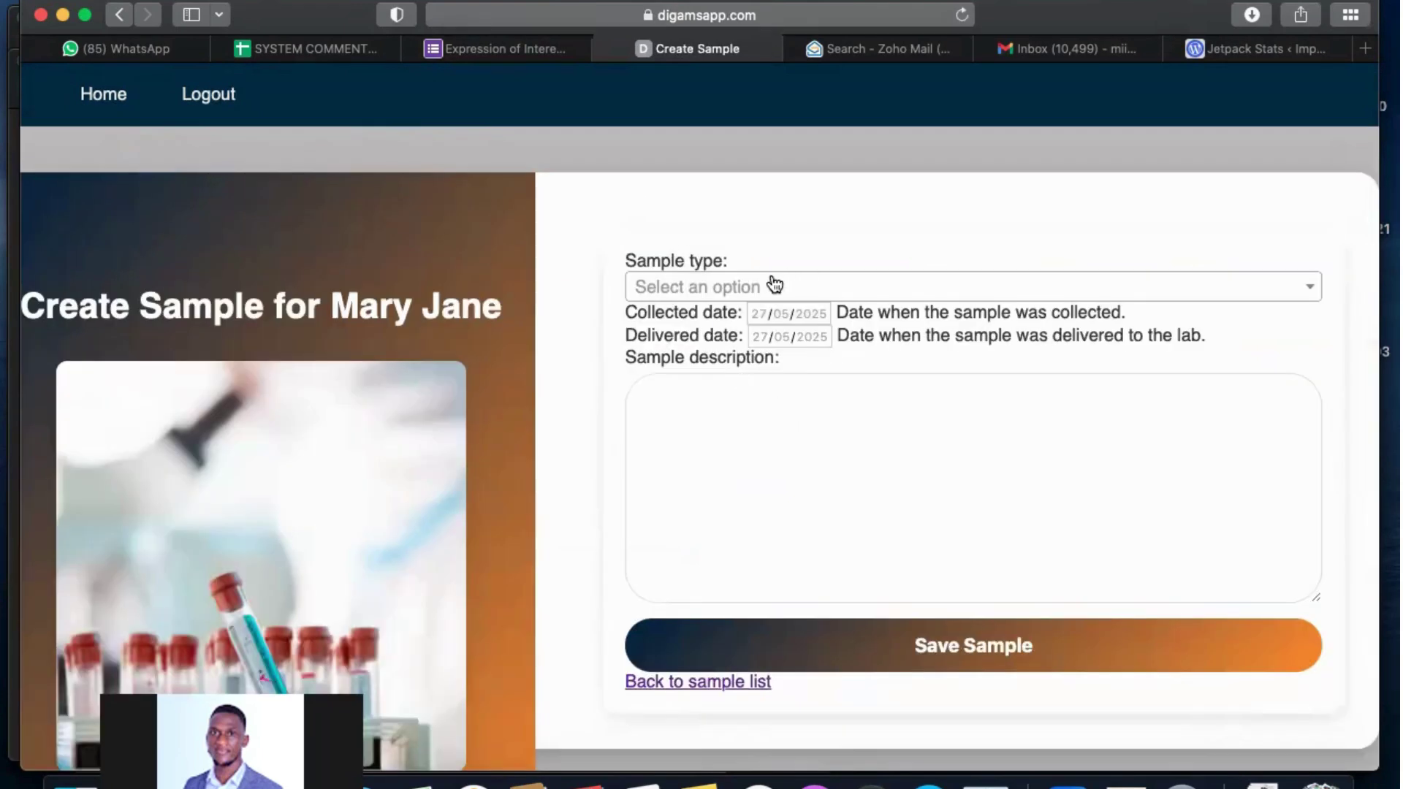
left_click(774, 285)
left_click(714, 384)
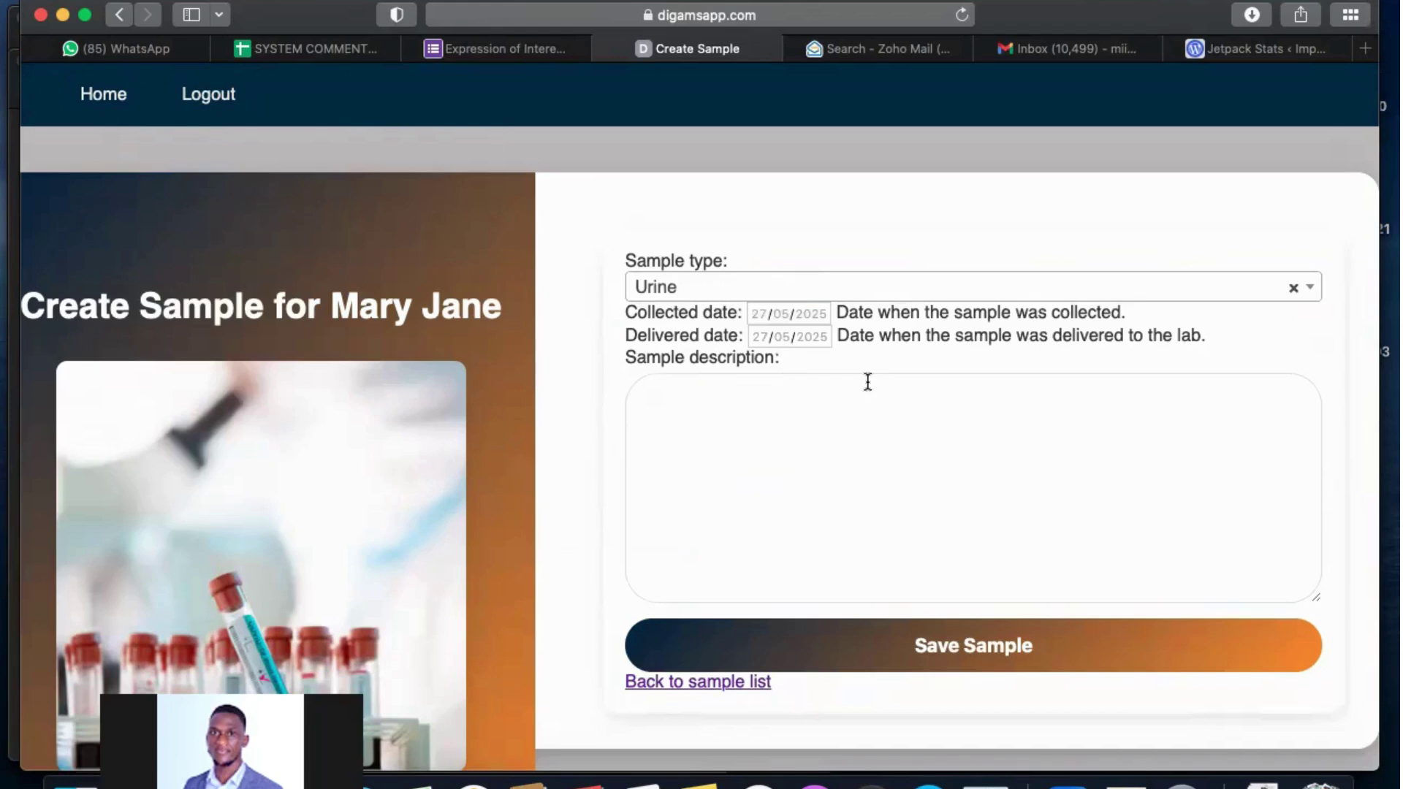
- Set both the collected date and the delivered date of the urine sample to 27/05/2025
left_click(818, 315)
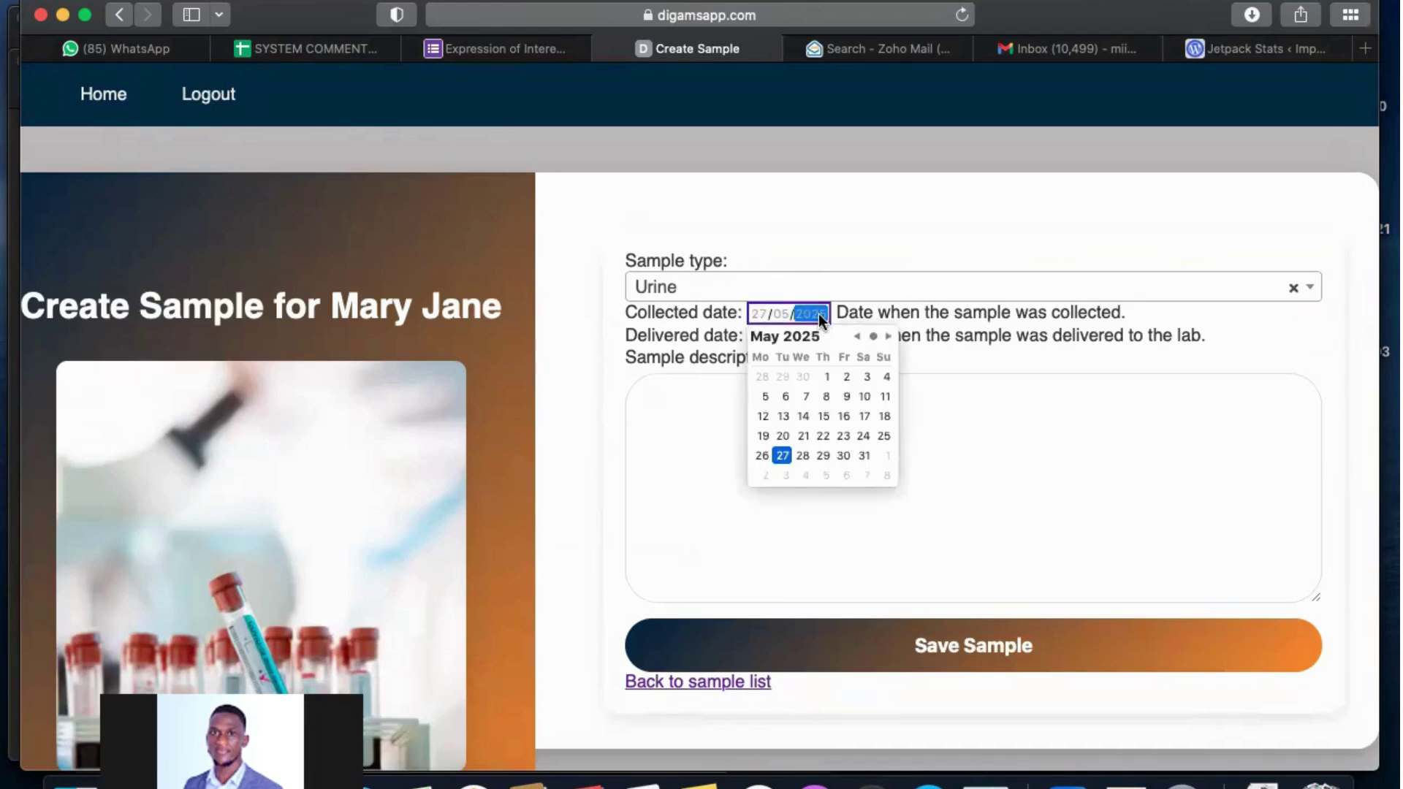
left_click(782, 455)
left_click(714, 399)
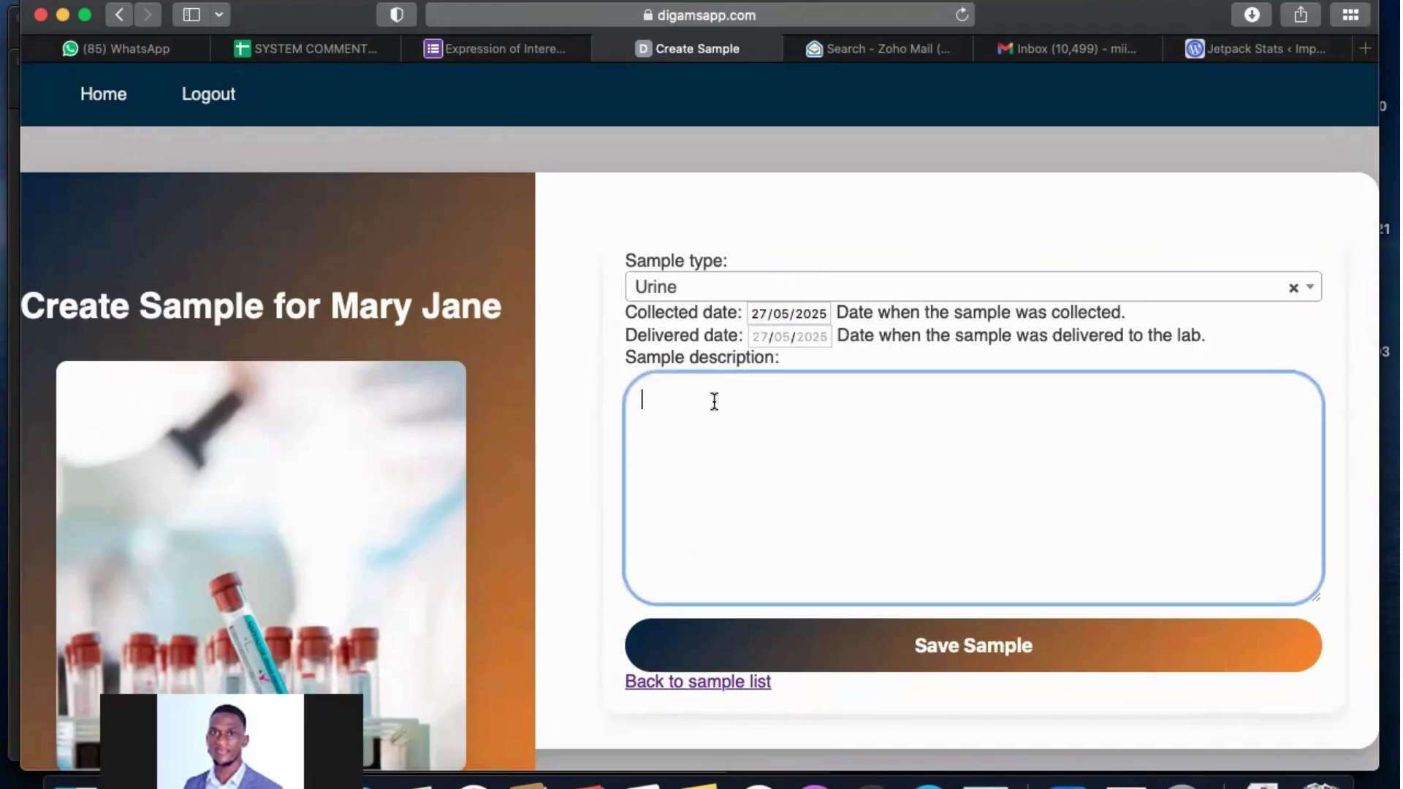
left_click(810, 338)
left_click(783, 479)
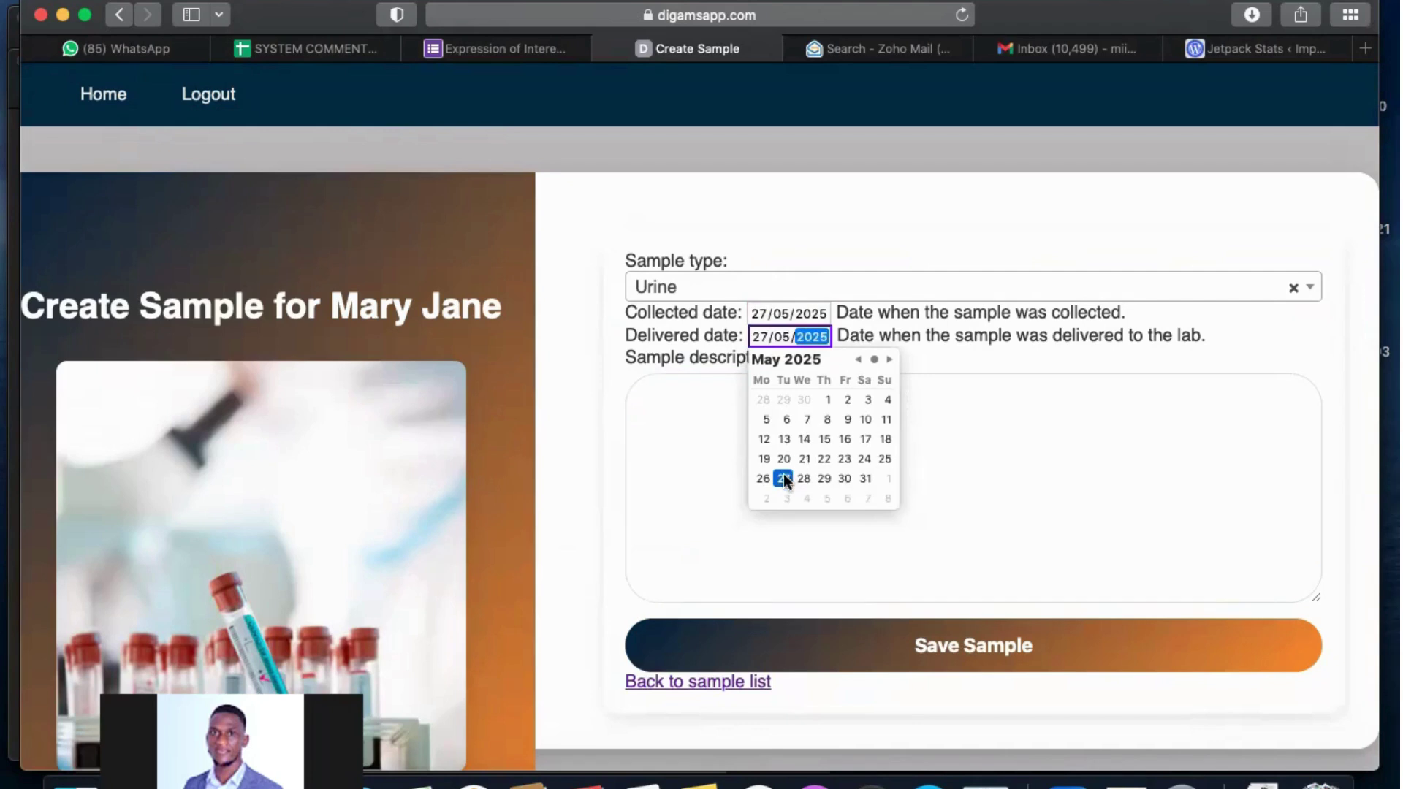
- Describe the sample as "Urine sample" and save it to the patient's sample list
left_click(709, 482)
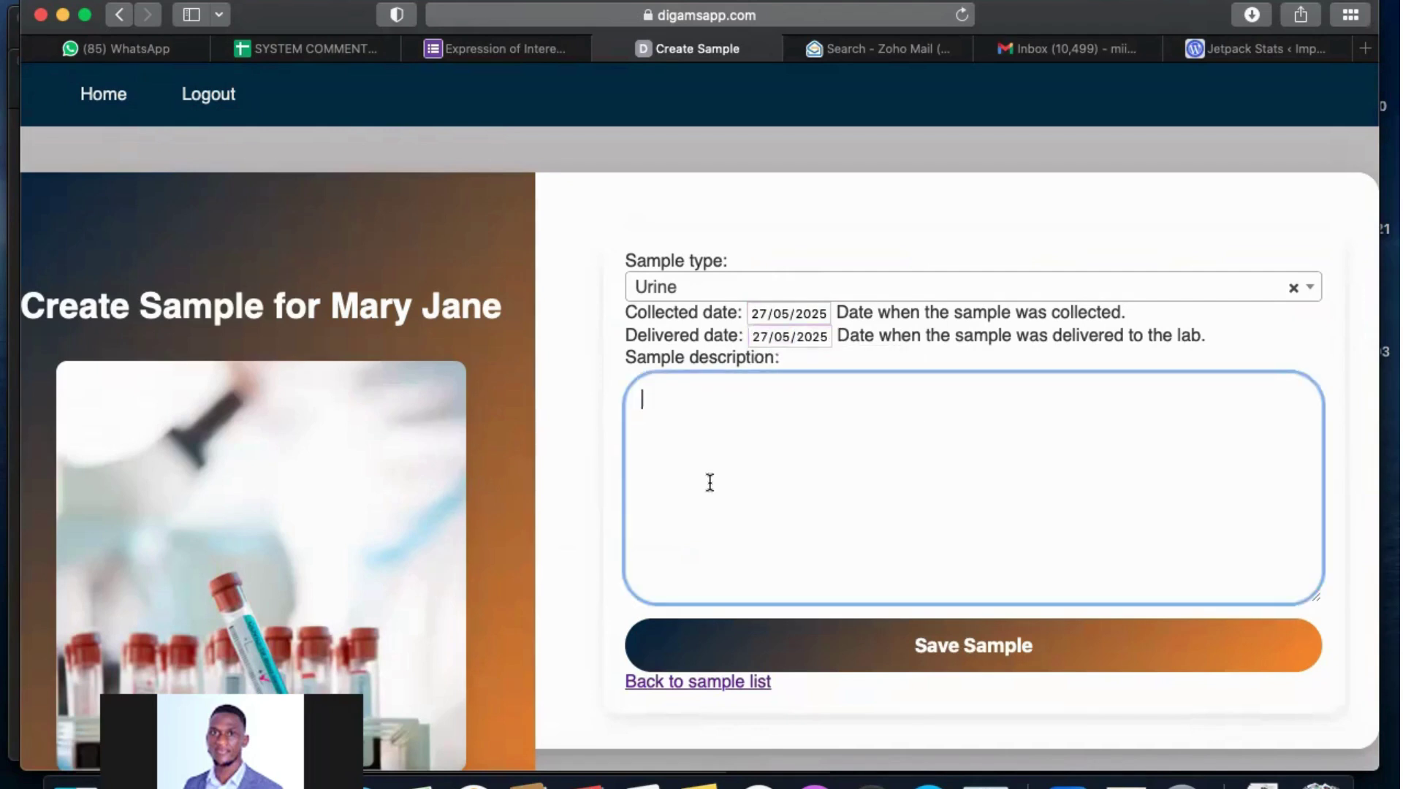
type("Urin")
key("BackSpace")
key("BackSpace")
key("BackSpace")
type("rine sample")
left_click(852, 634)
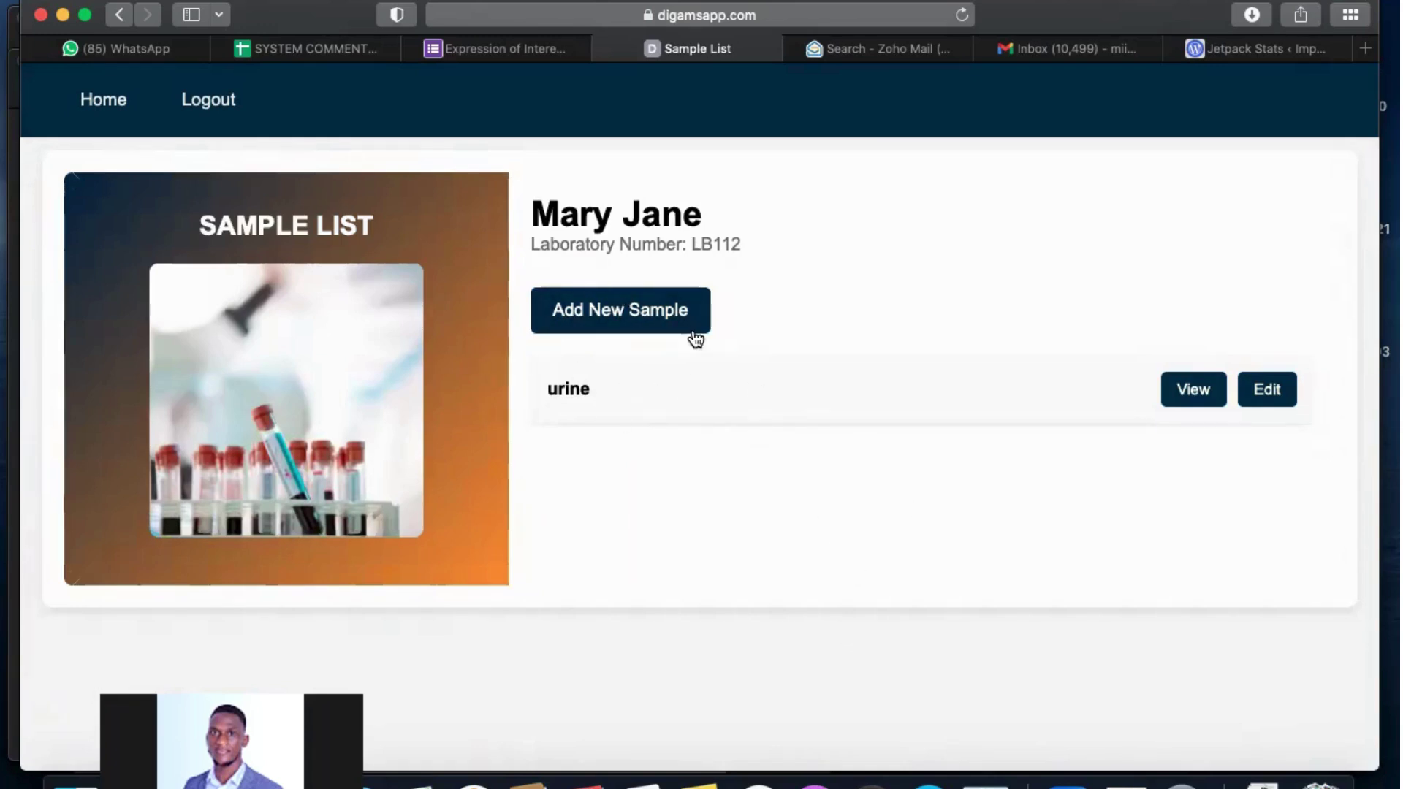
- Start another new sample for the same patient and choose Stool as its type
left_click(645, 325)
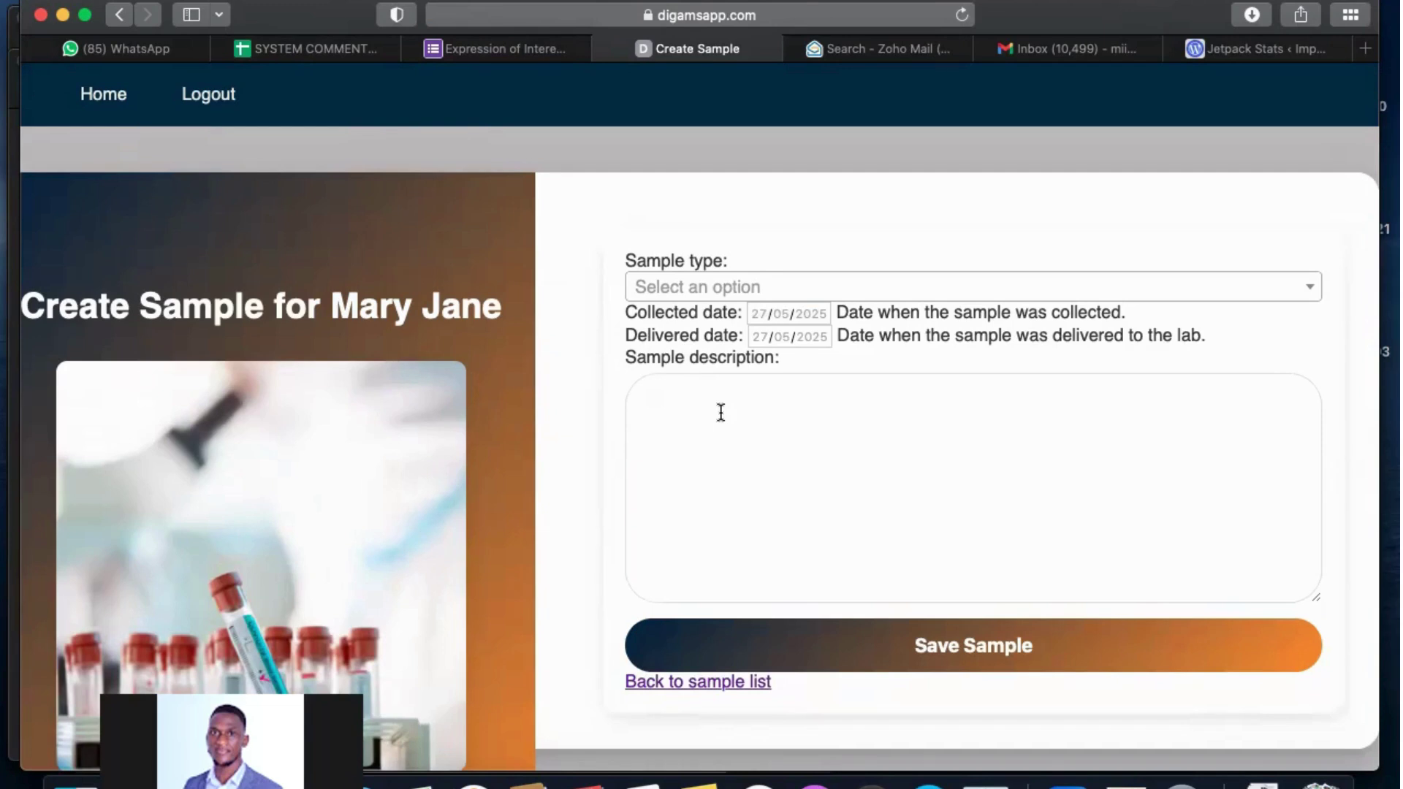
left_click(740, 289)
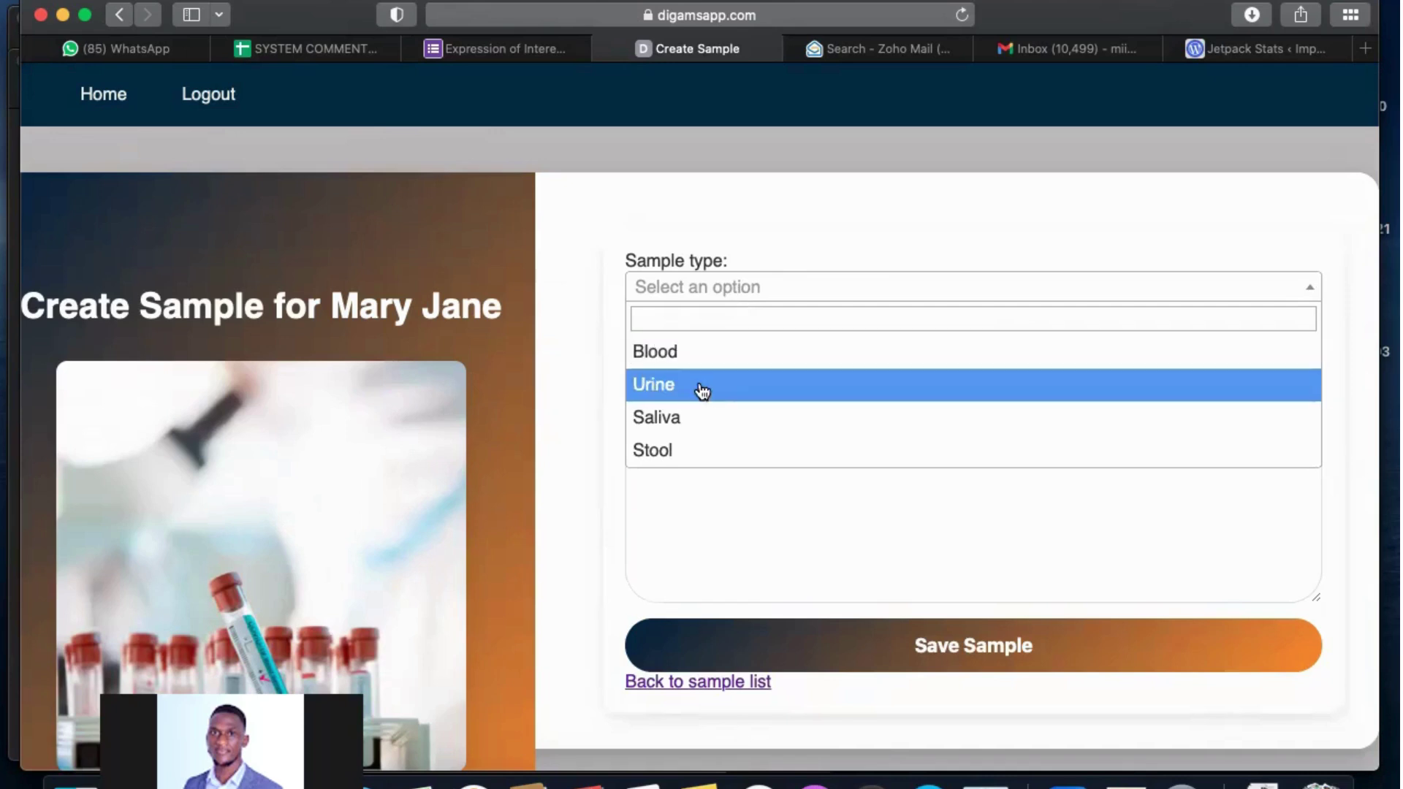
left_click(712, 447)
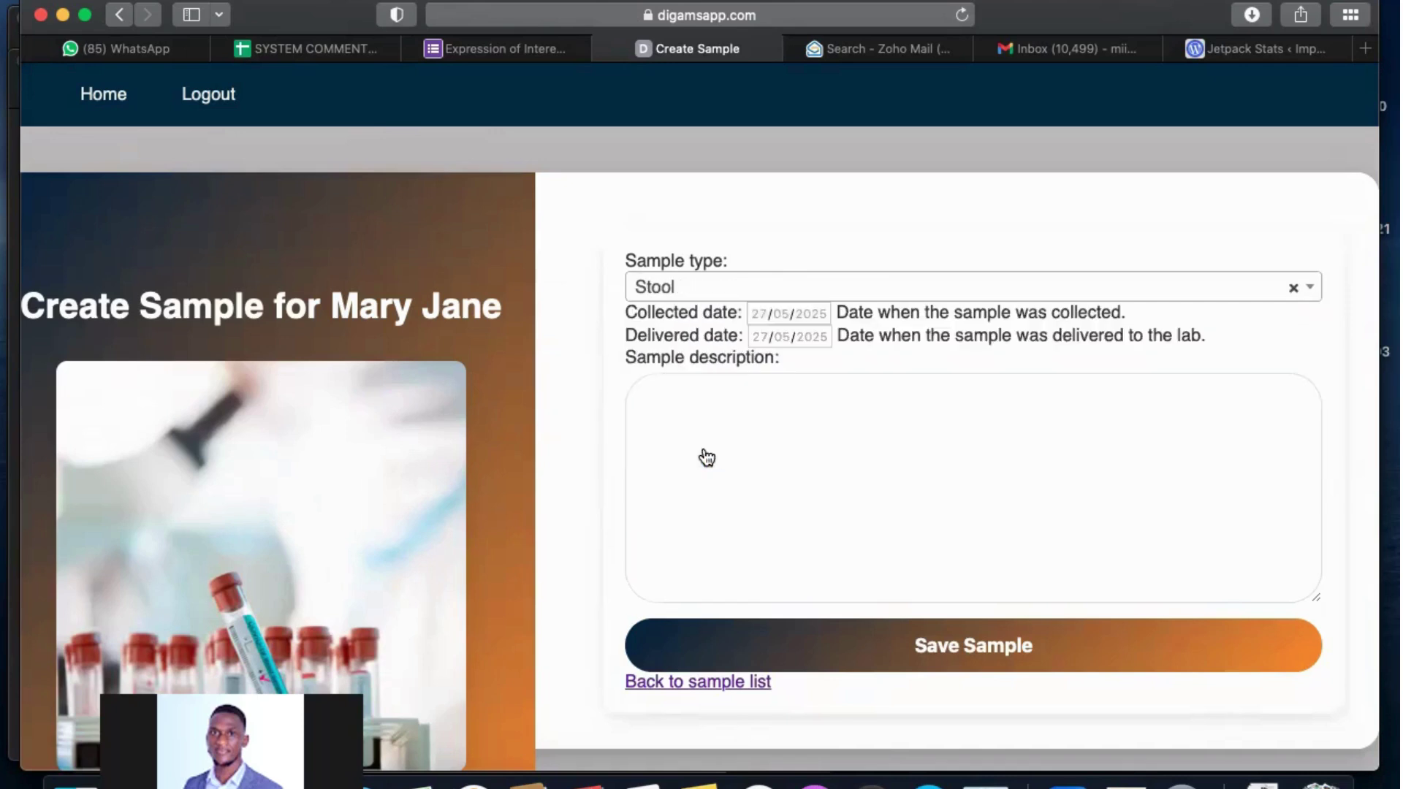
- Set the stool sample's collected and delivered dates to 27/05/2025
left_click(809, 315)
left_click(782, 453)
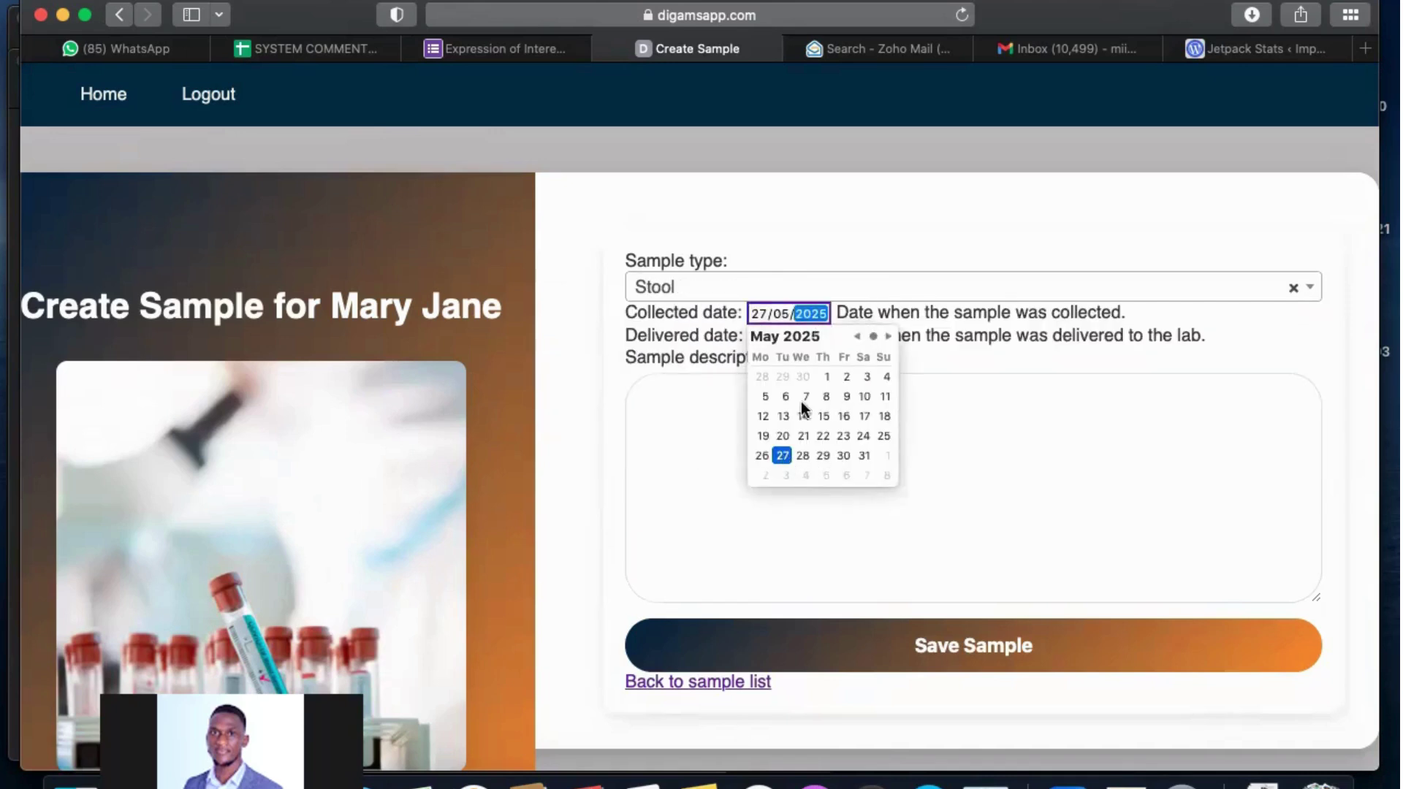
left_click(696, 448)
left_click(808, 336)
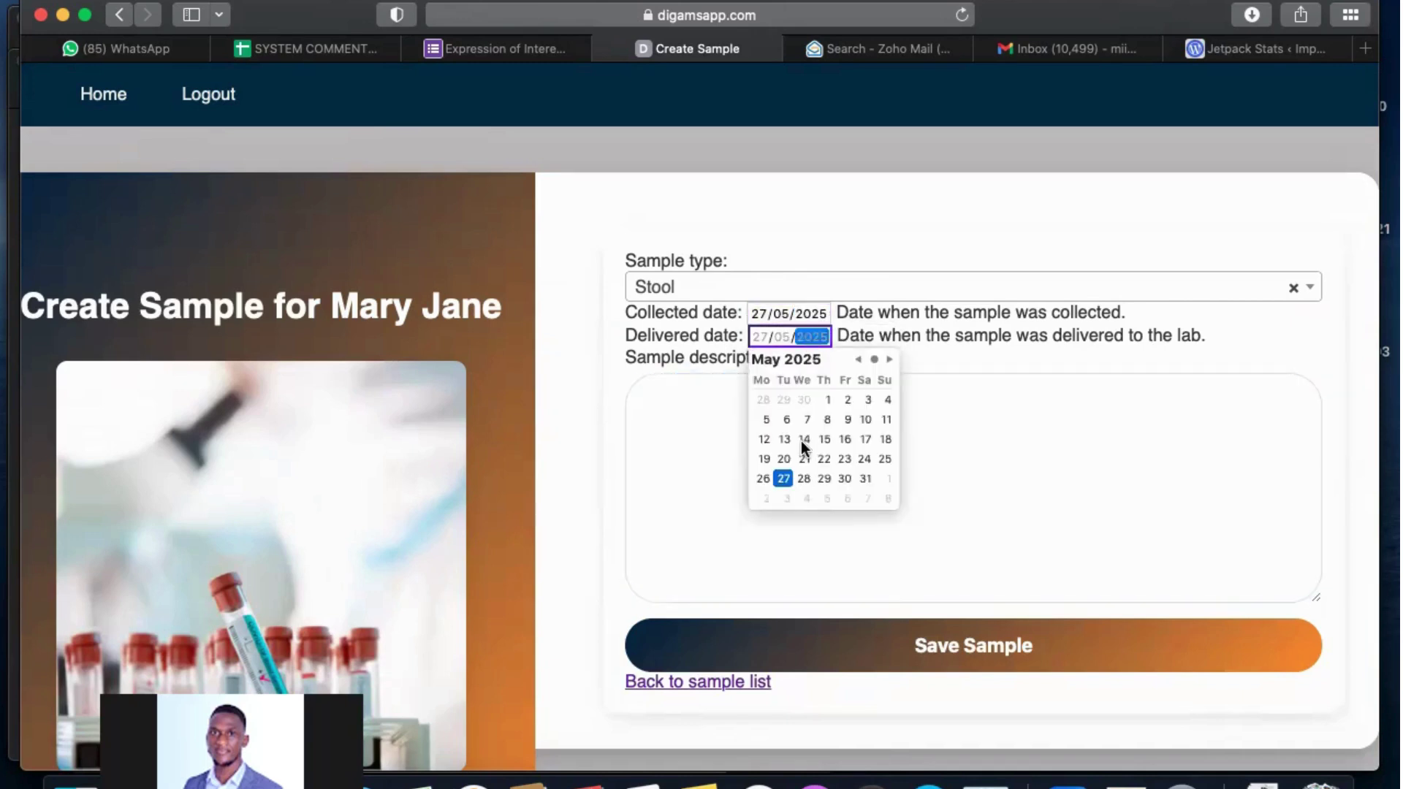
left_click(783, 478)
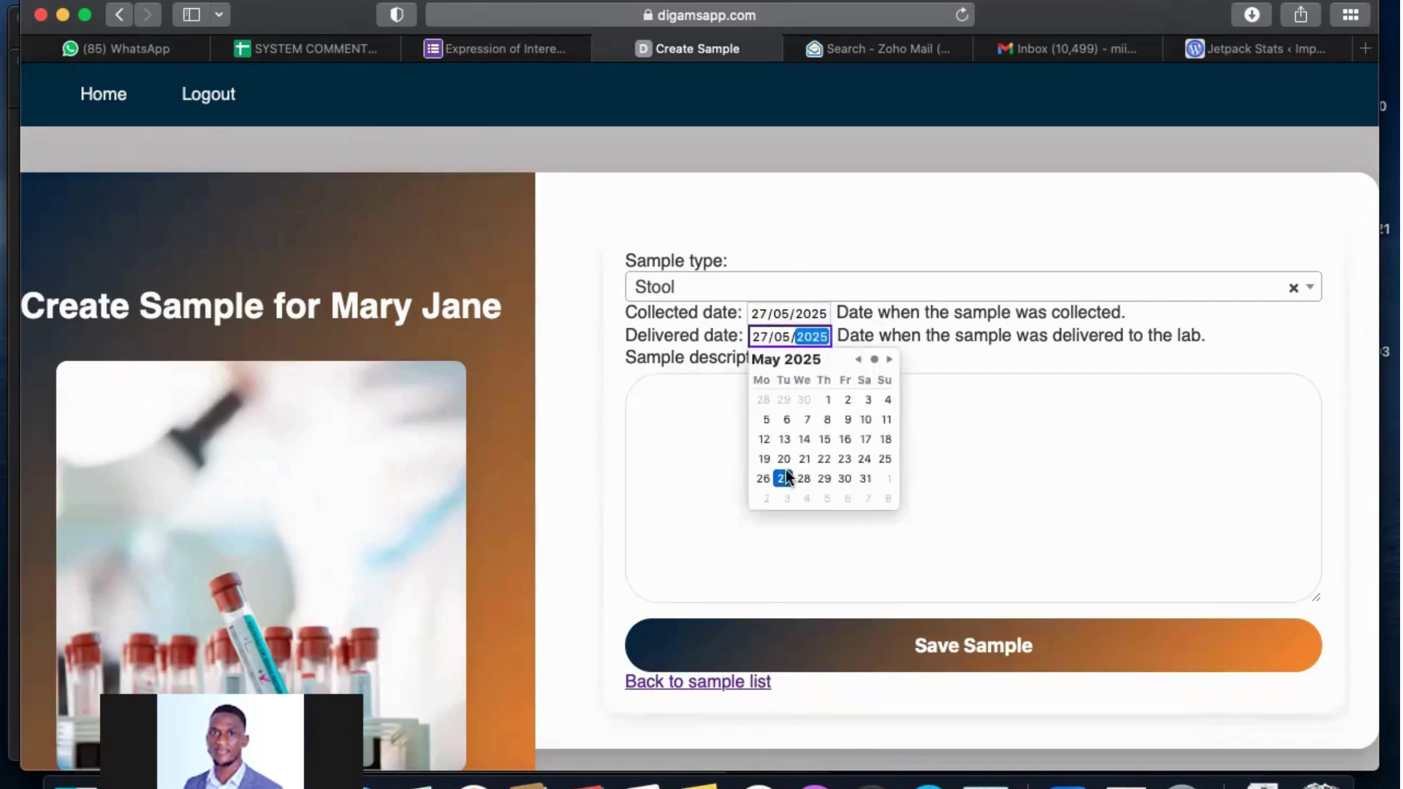
- Enter "Stool Sample" as the description and save the stool sample
left_click(711, 436)
type("Stool Sample")
left_click(799, 659)
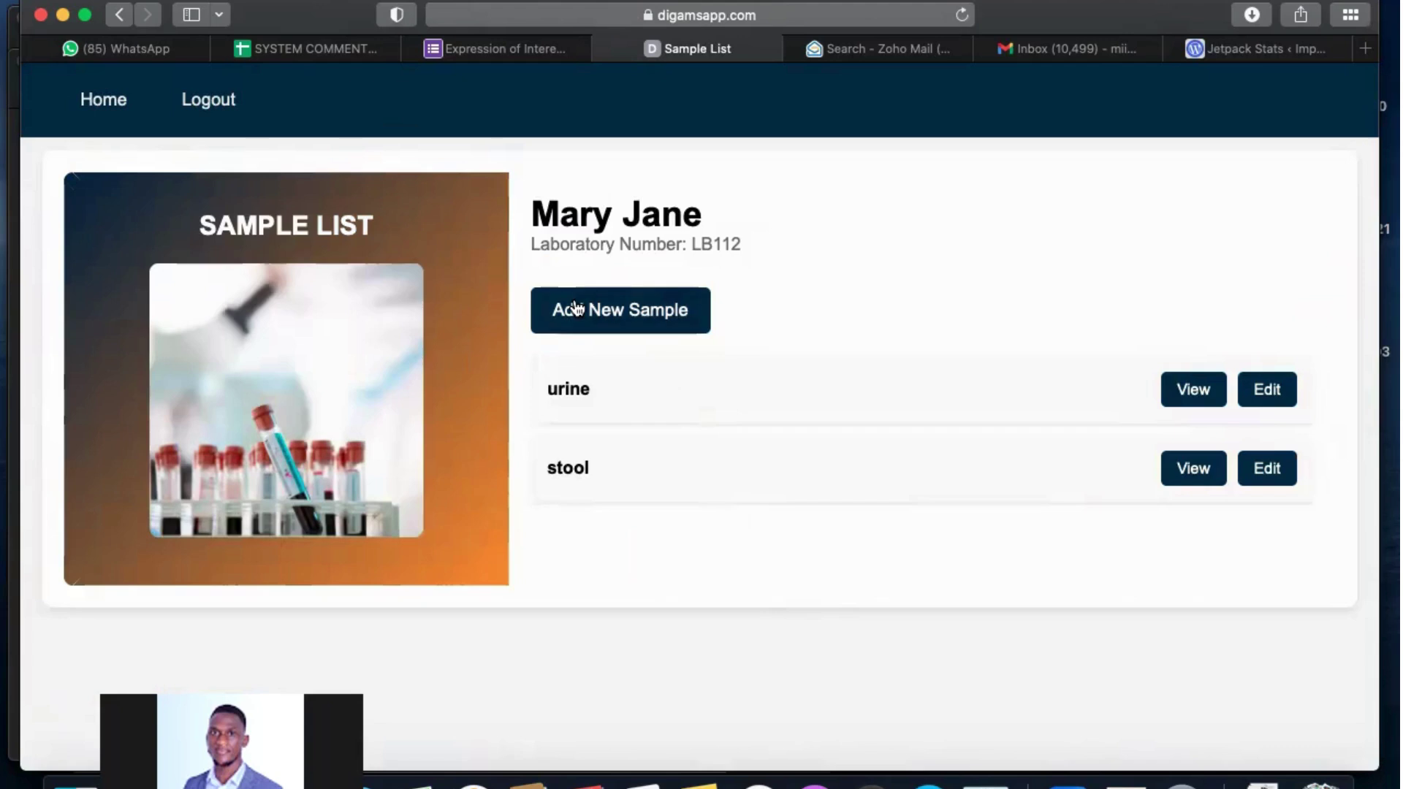
- Go to the Send a Sample patient list and open the sample details form for the newly registered patient
left_click(104, 99)
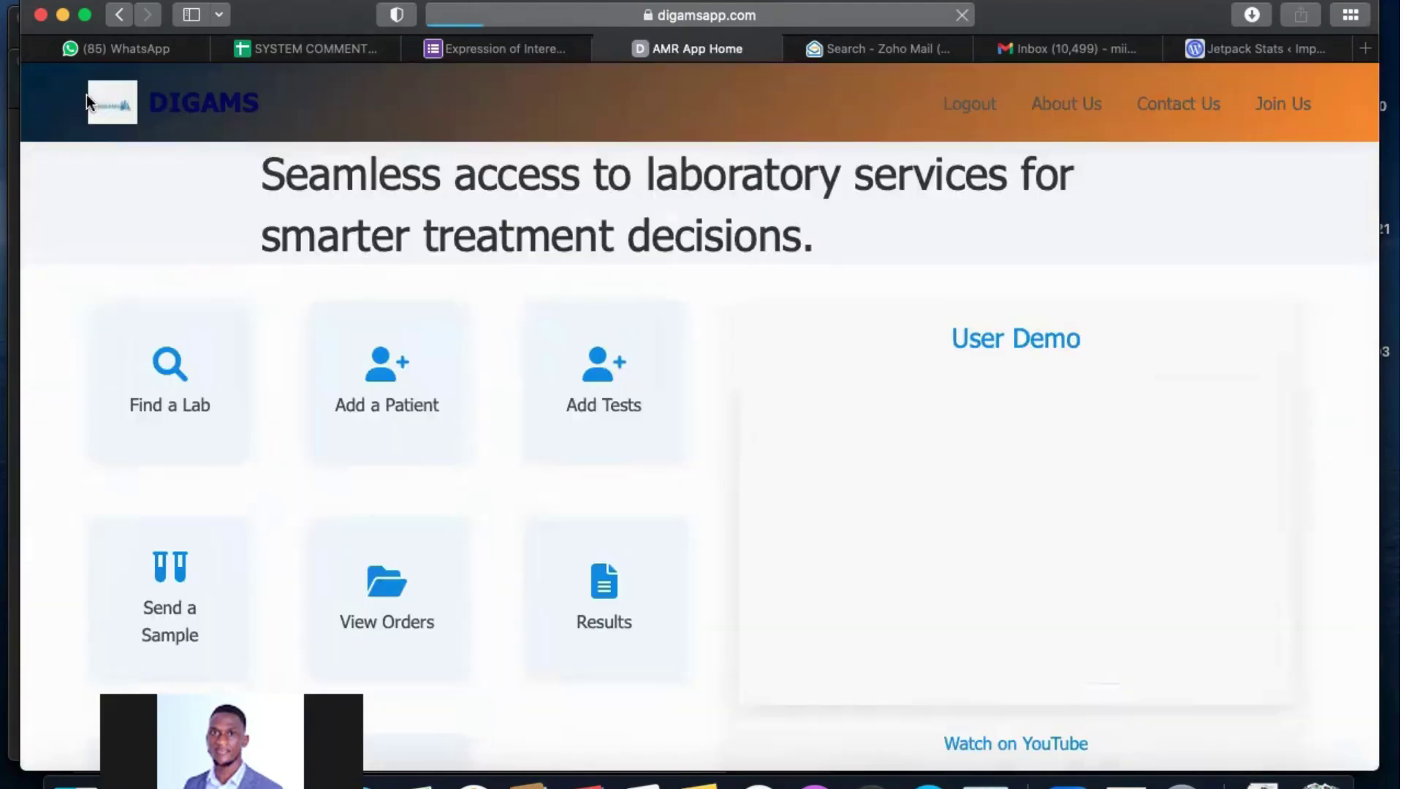
scroll(407, 409, "down", 5)
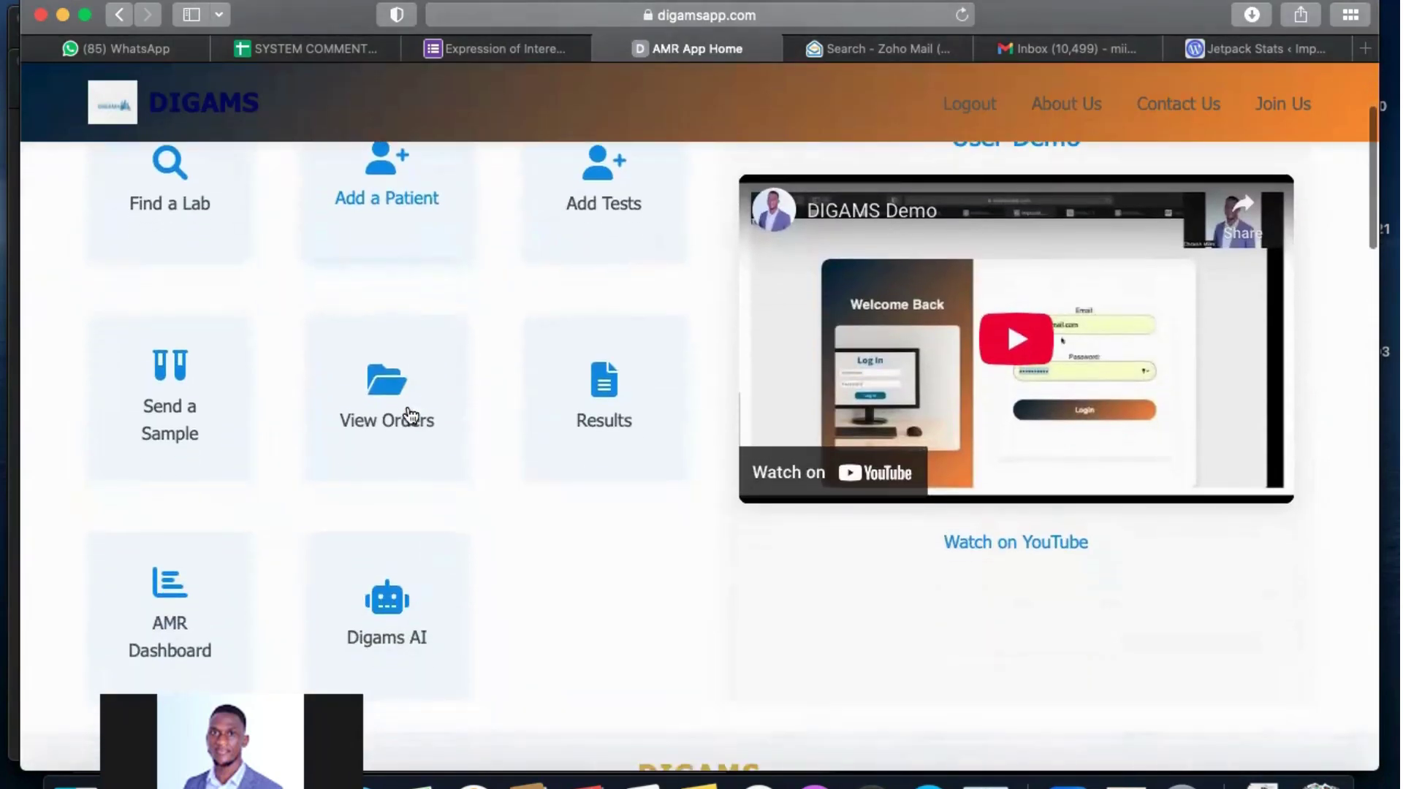
left_click(174, 403)
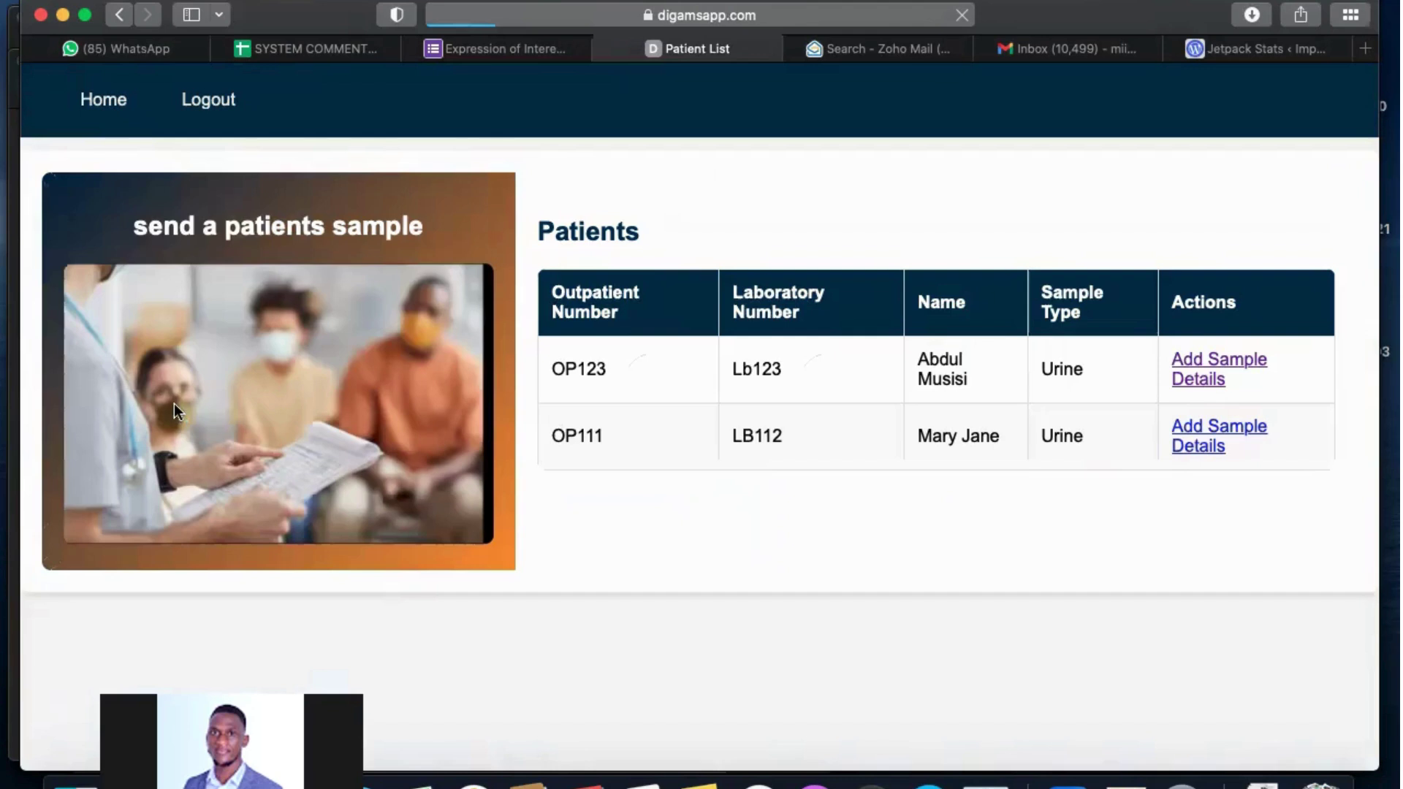
left_click(1225, 448)
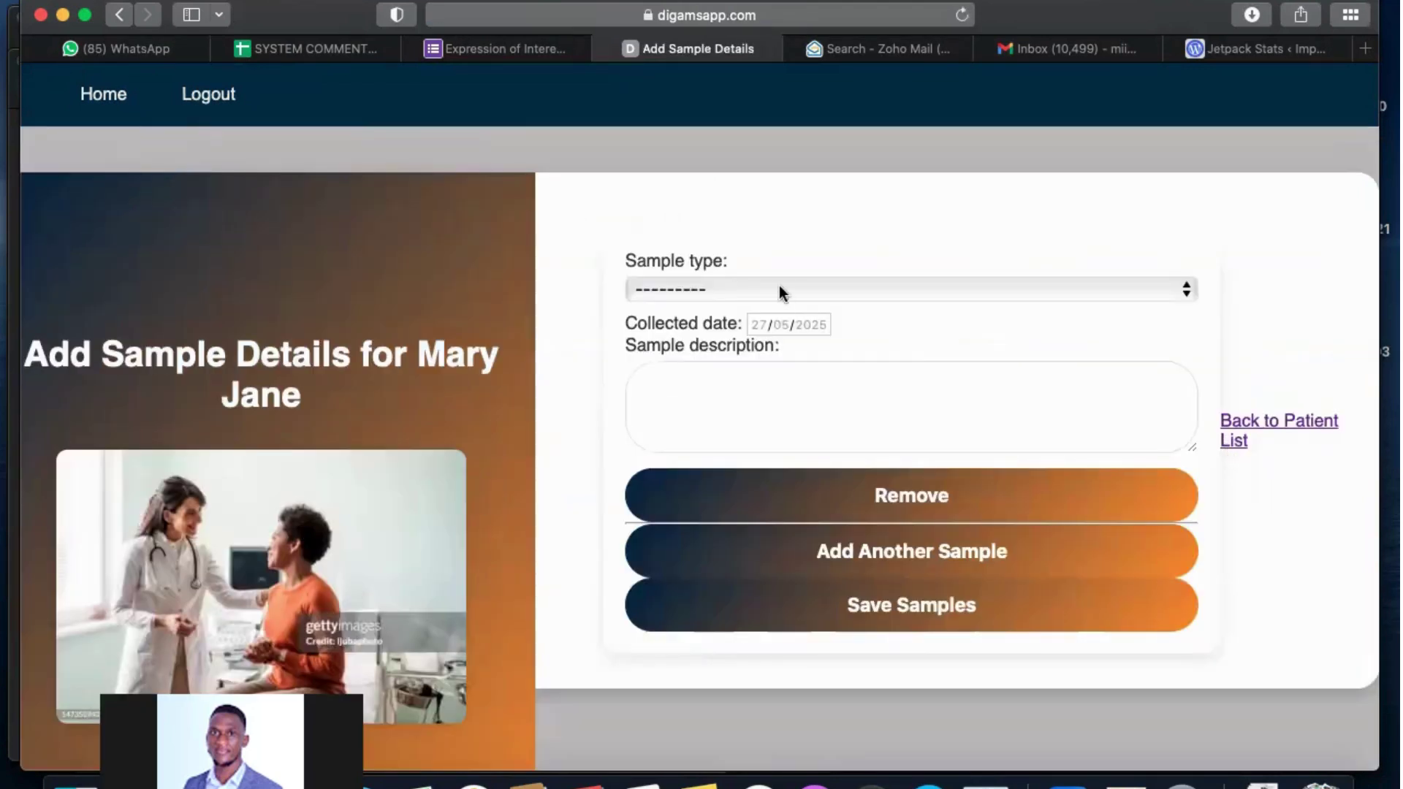
- Set the first sample to send to type Urine with the description "Urine sample"
left_click(782, 292)
left_click(716, 341)
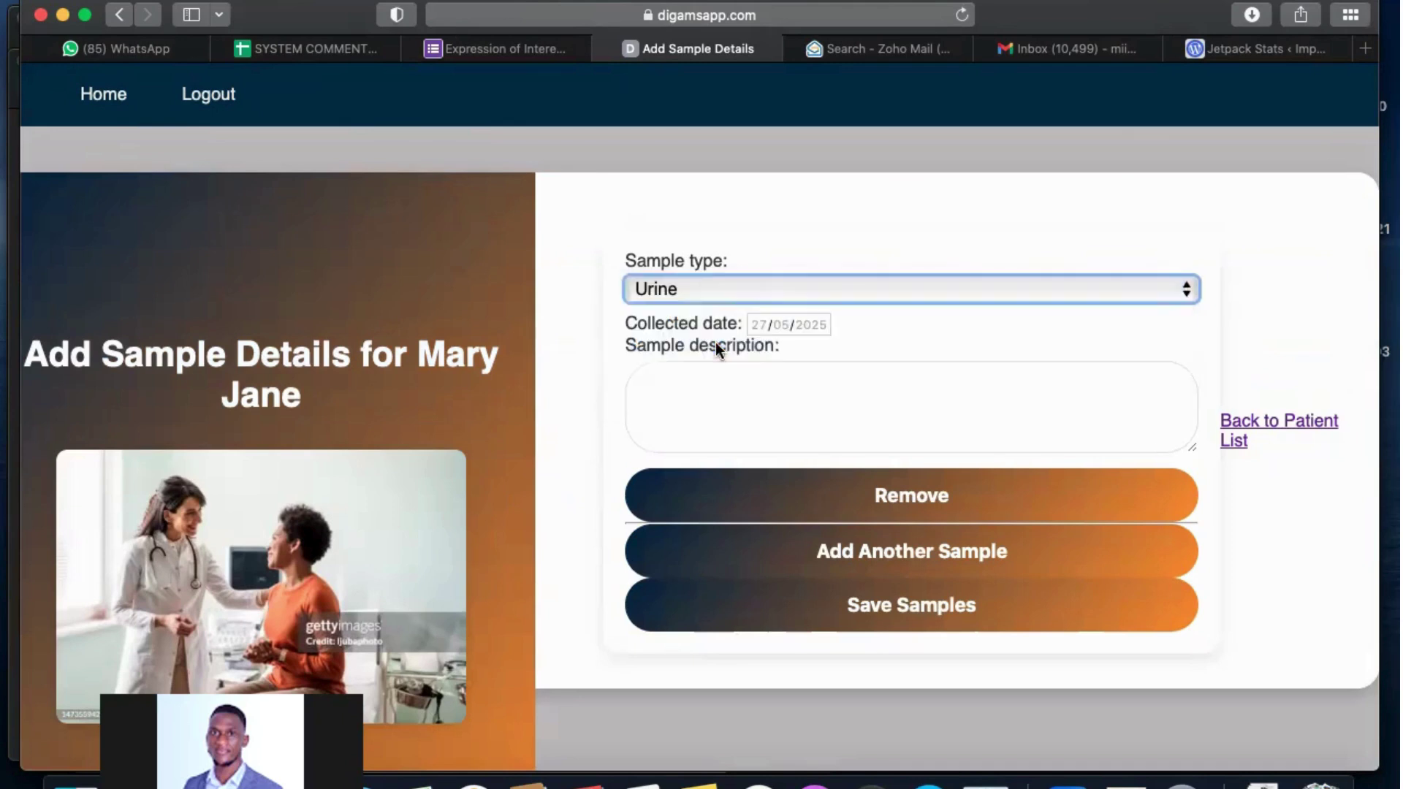
left_click(718, 405)
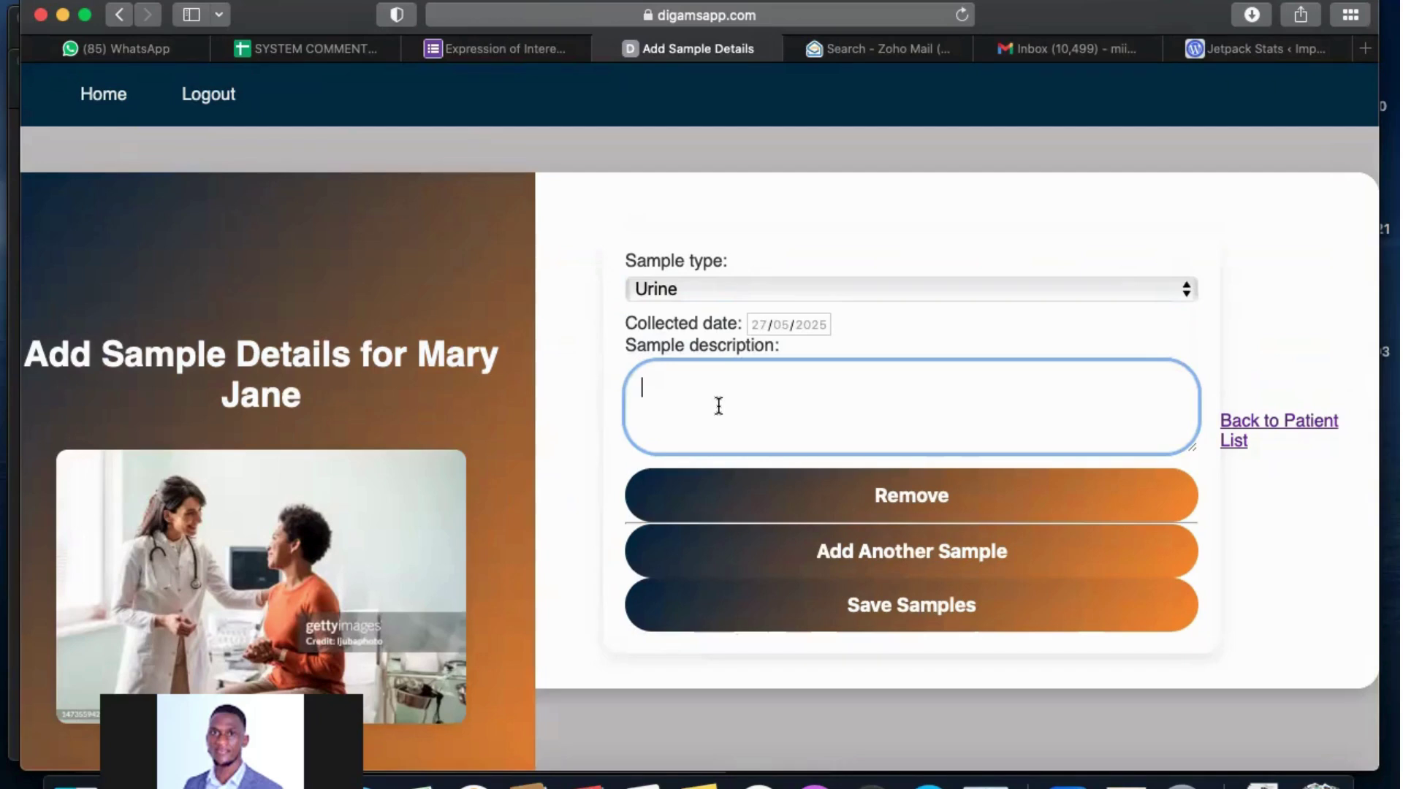
type("Urine sample")
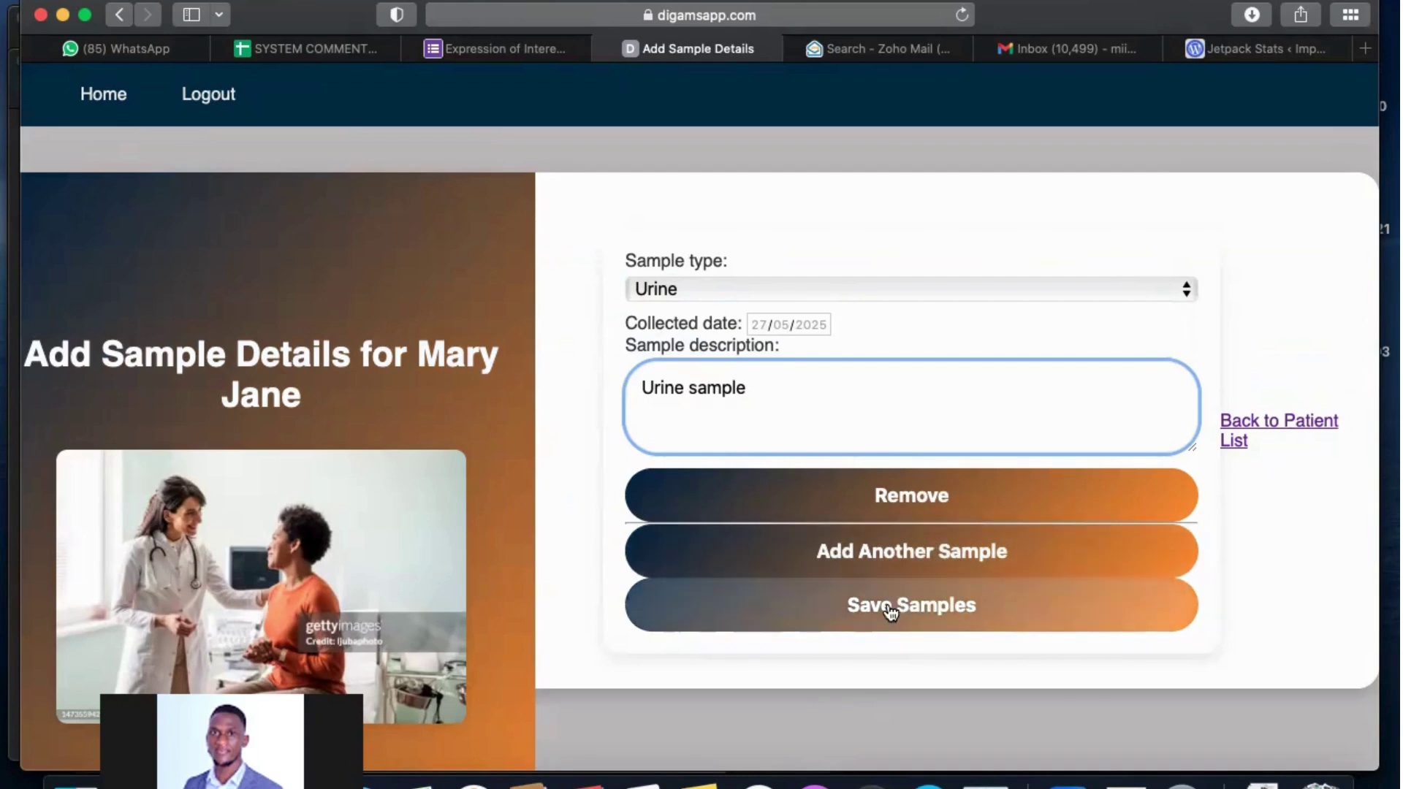
- Add a second sample entry to the form and set its type to Stool
left_click(870, 568)
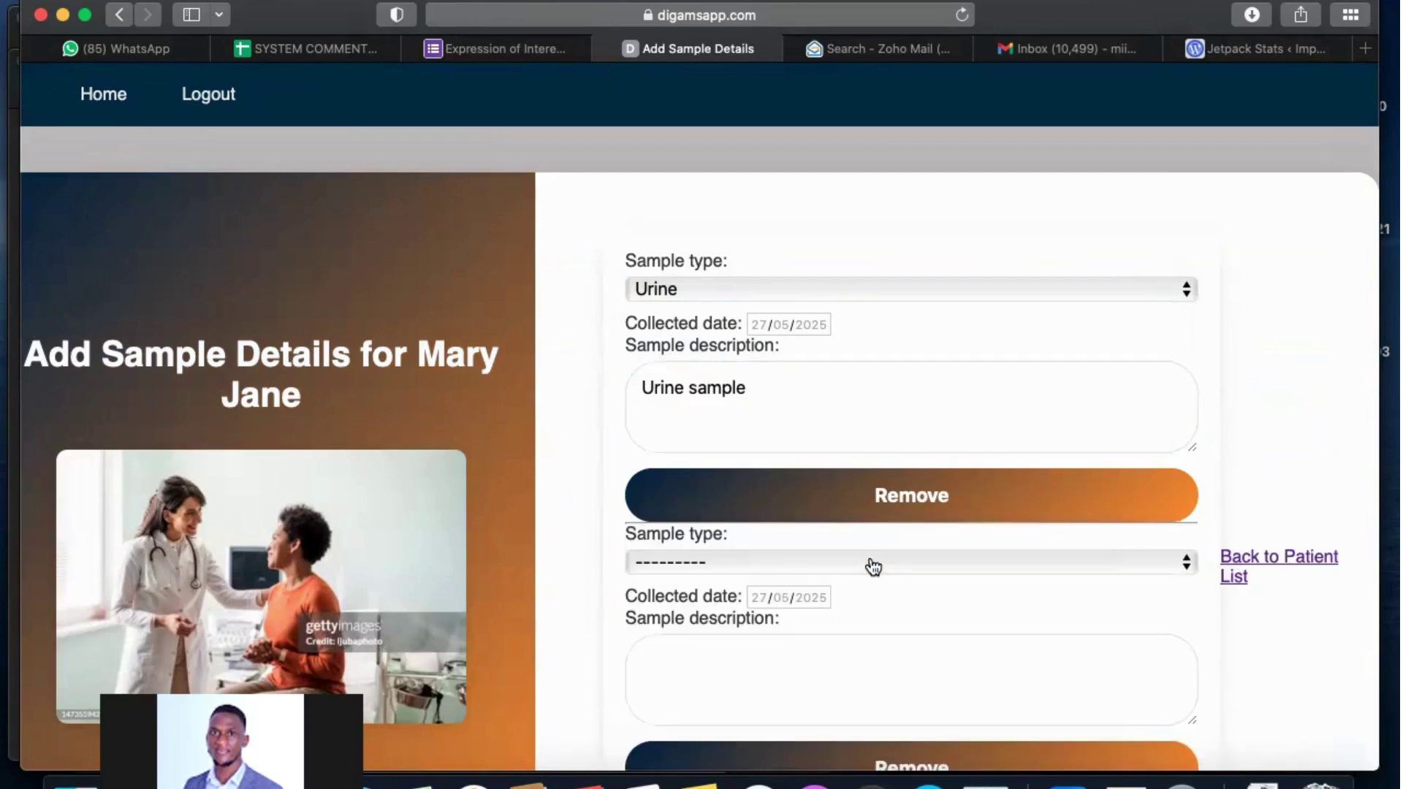
left_click(786, 561)
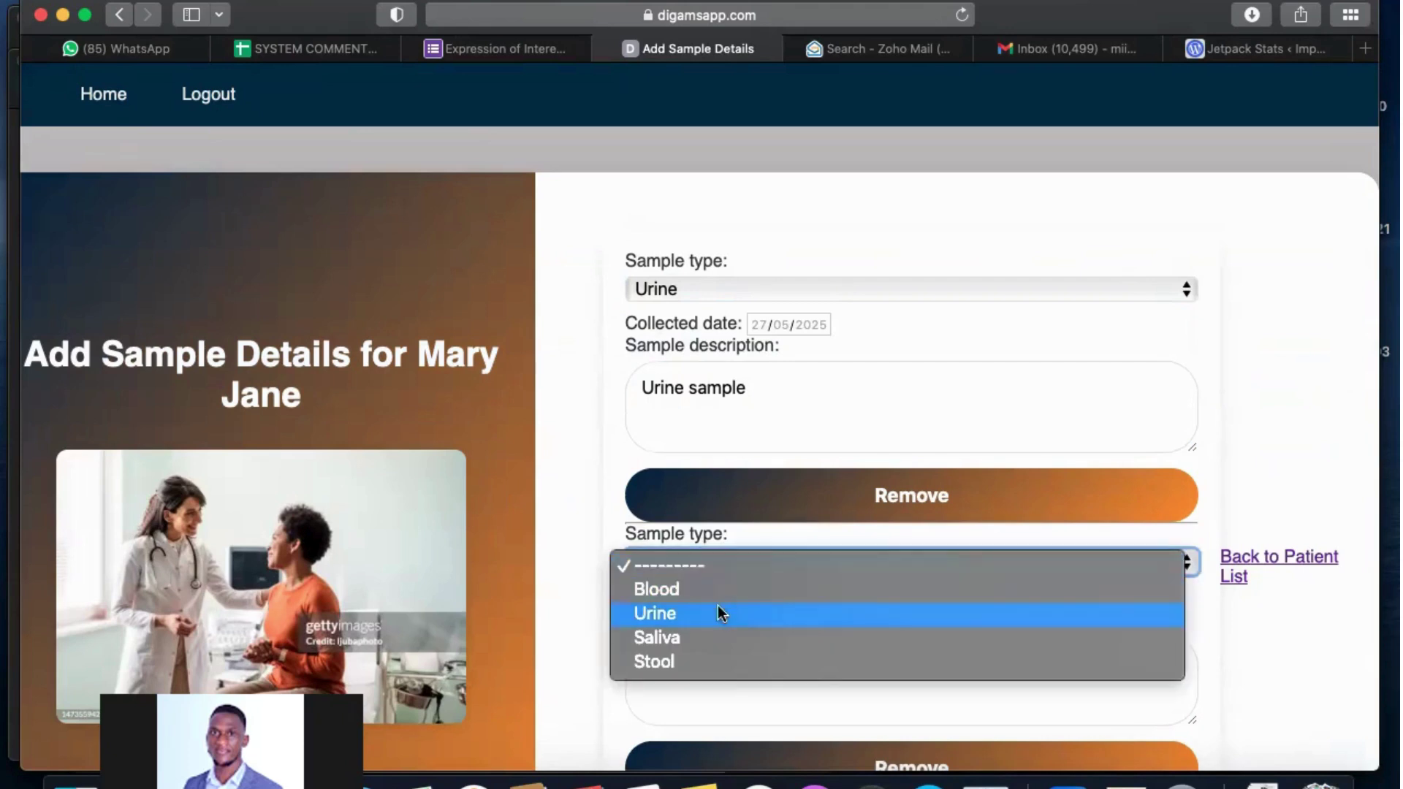
left_click(673, 661)
left_click(681, 658)
- Set the collected date to 27/05/2025 for both the stool and the urine sample entries
left_click(801, 600)
left_click(781, 738)
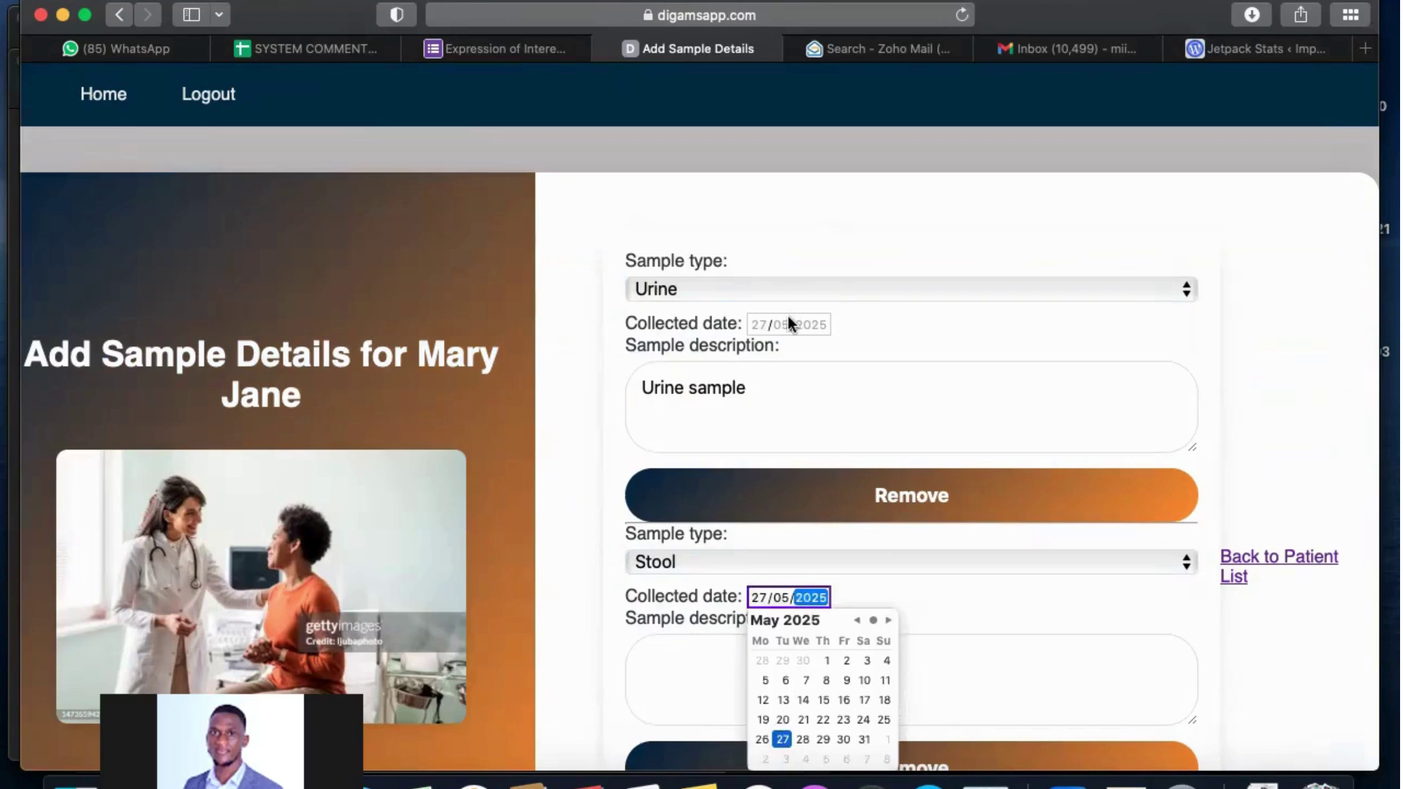
left_click(809, 324)
left_click(776, 468)
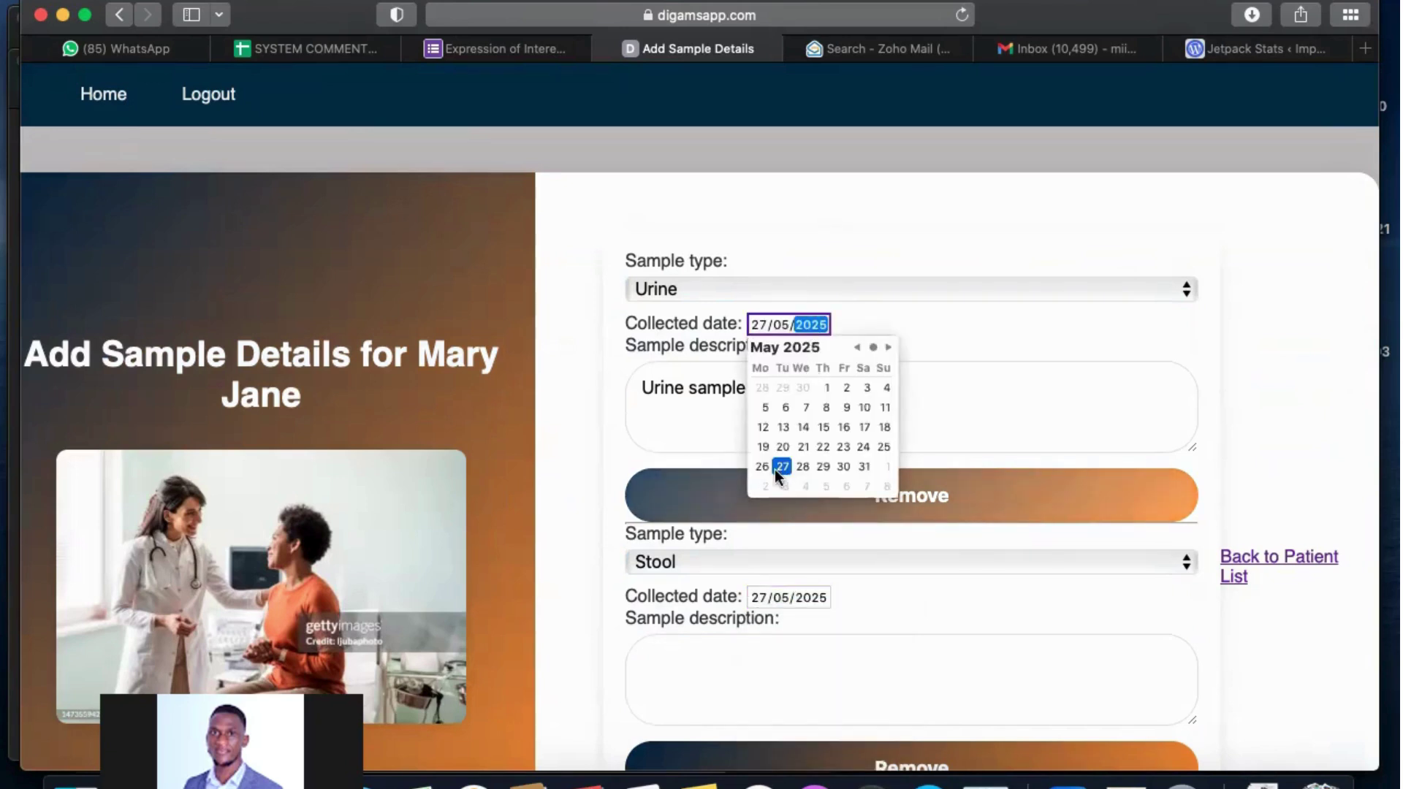
- Describe the second sample as "Stool Sample" and save both samples for sending
left_click(735, 697)
type("St")
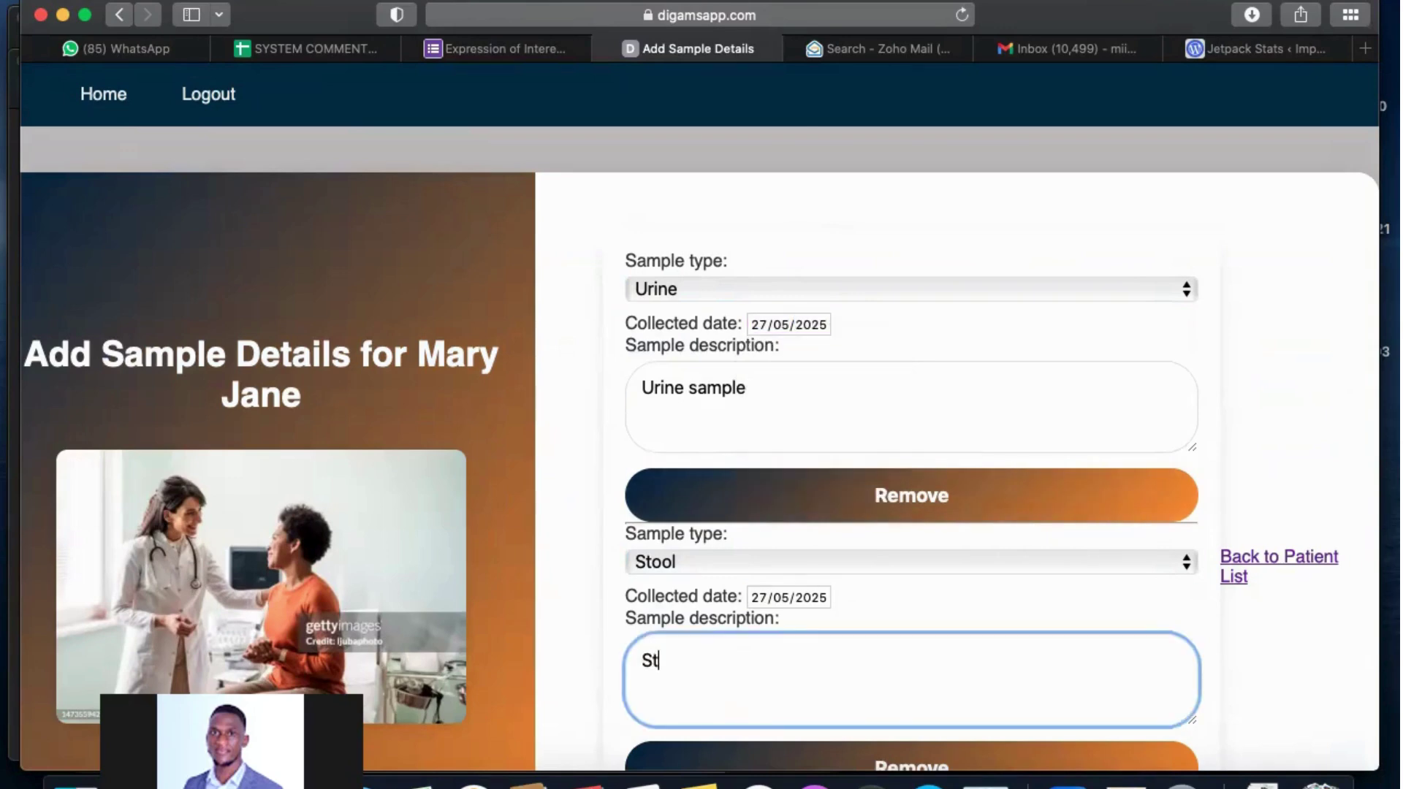
type("ool Sample")
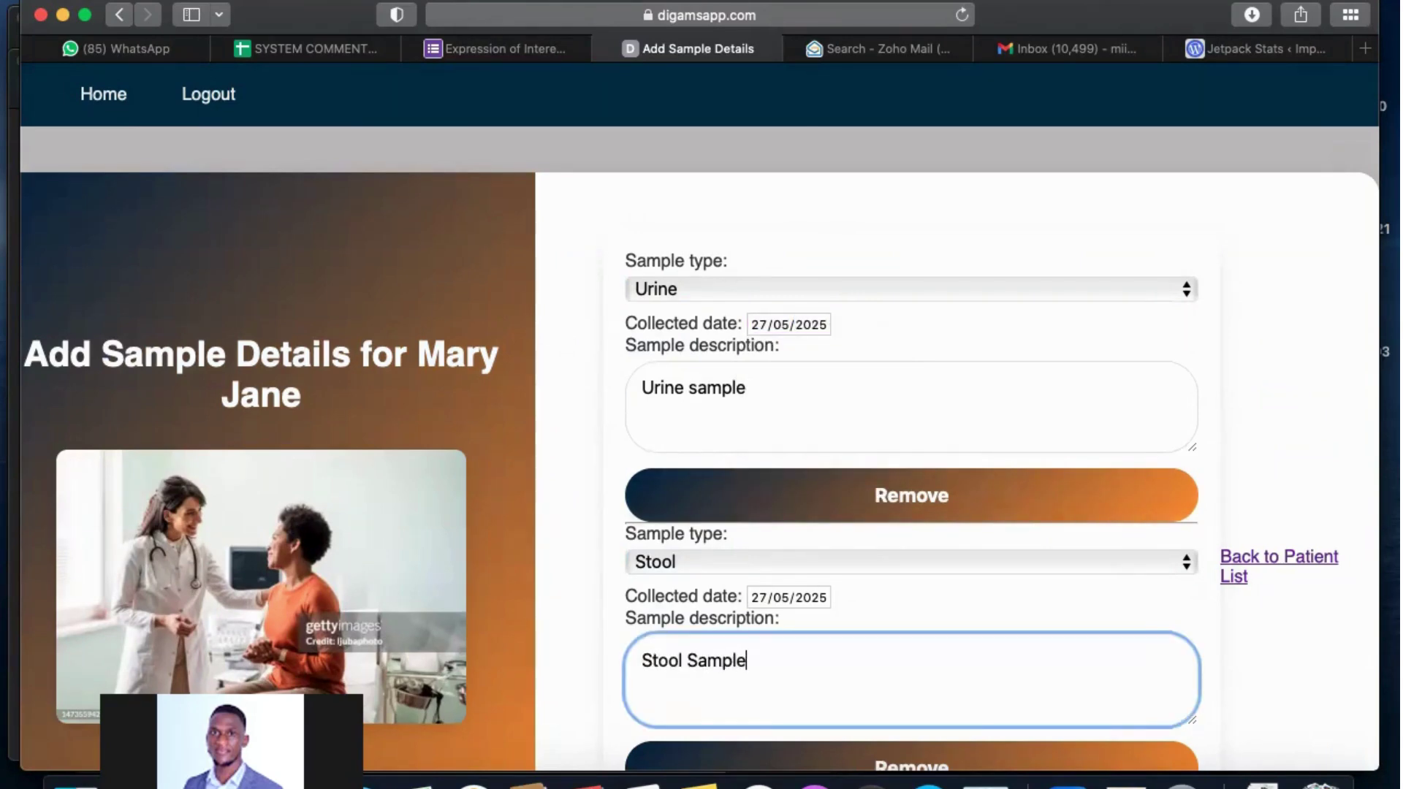
left_click(598, 631)
scroll(597, 631, "down", 5)
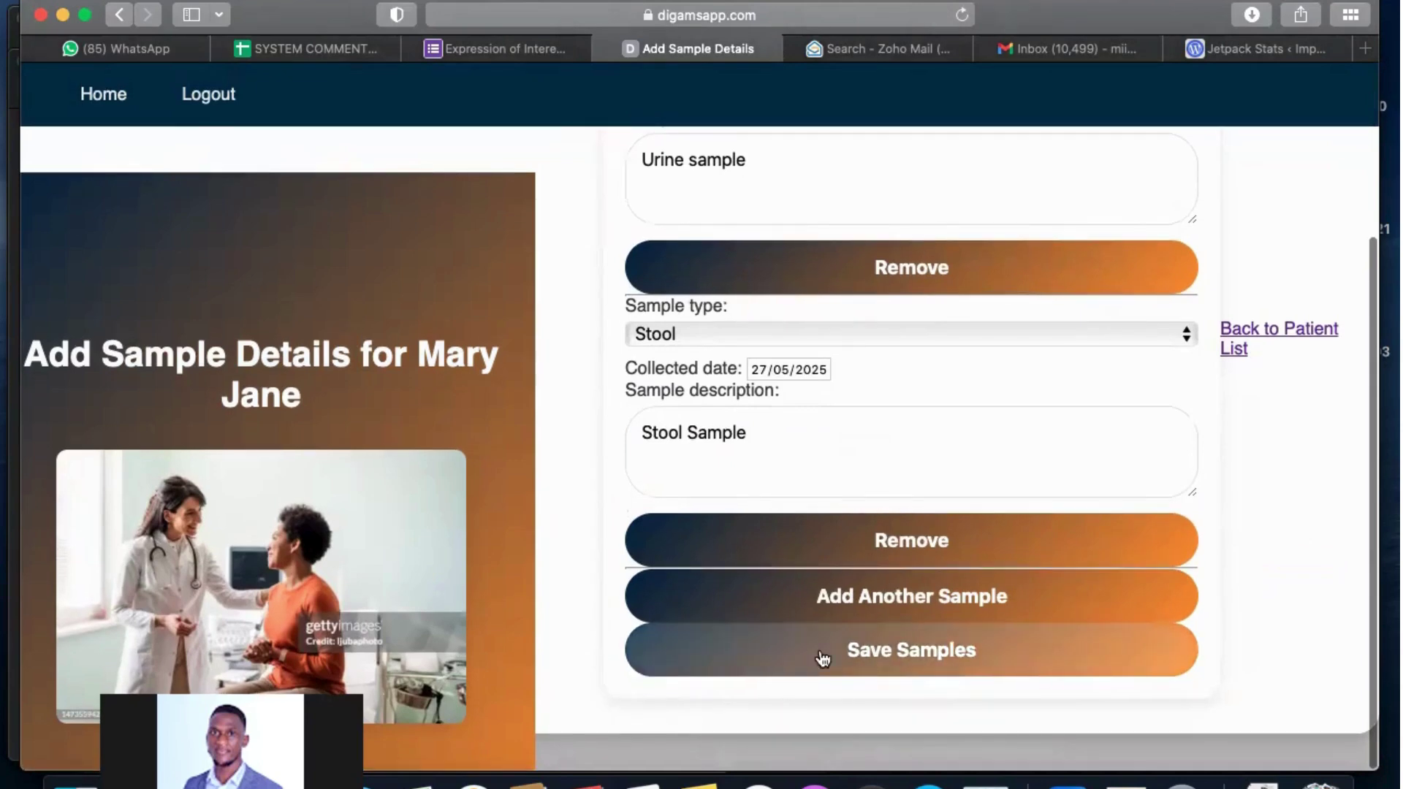
left_click(860, 675)
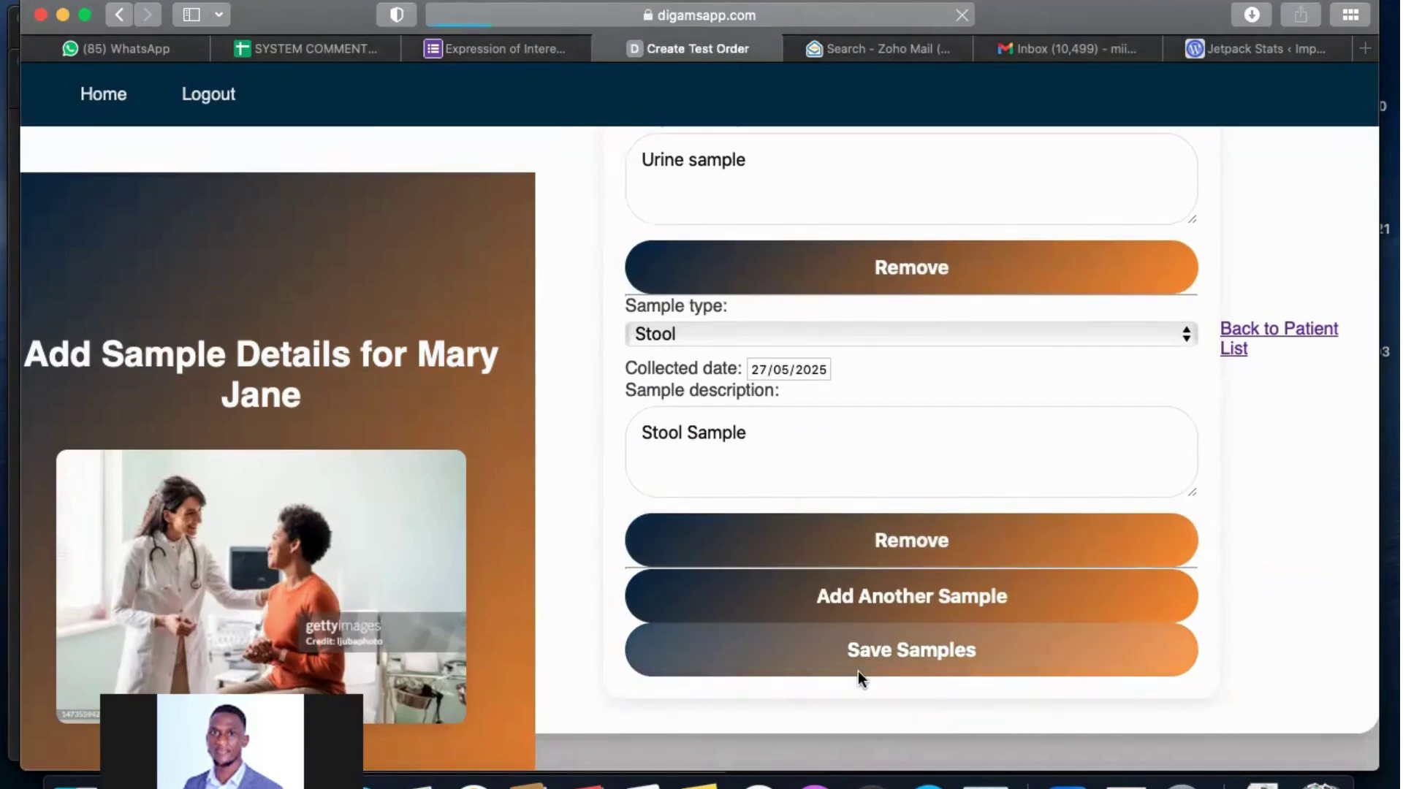
- Choose Norvik as the facility for the test order and select the Urine collection device test
scroll(745, 510, "down", 3)
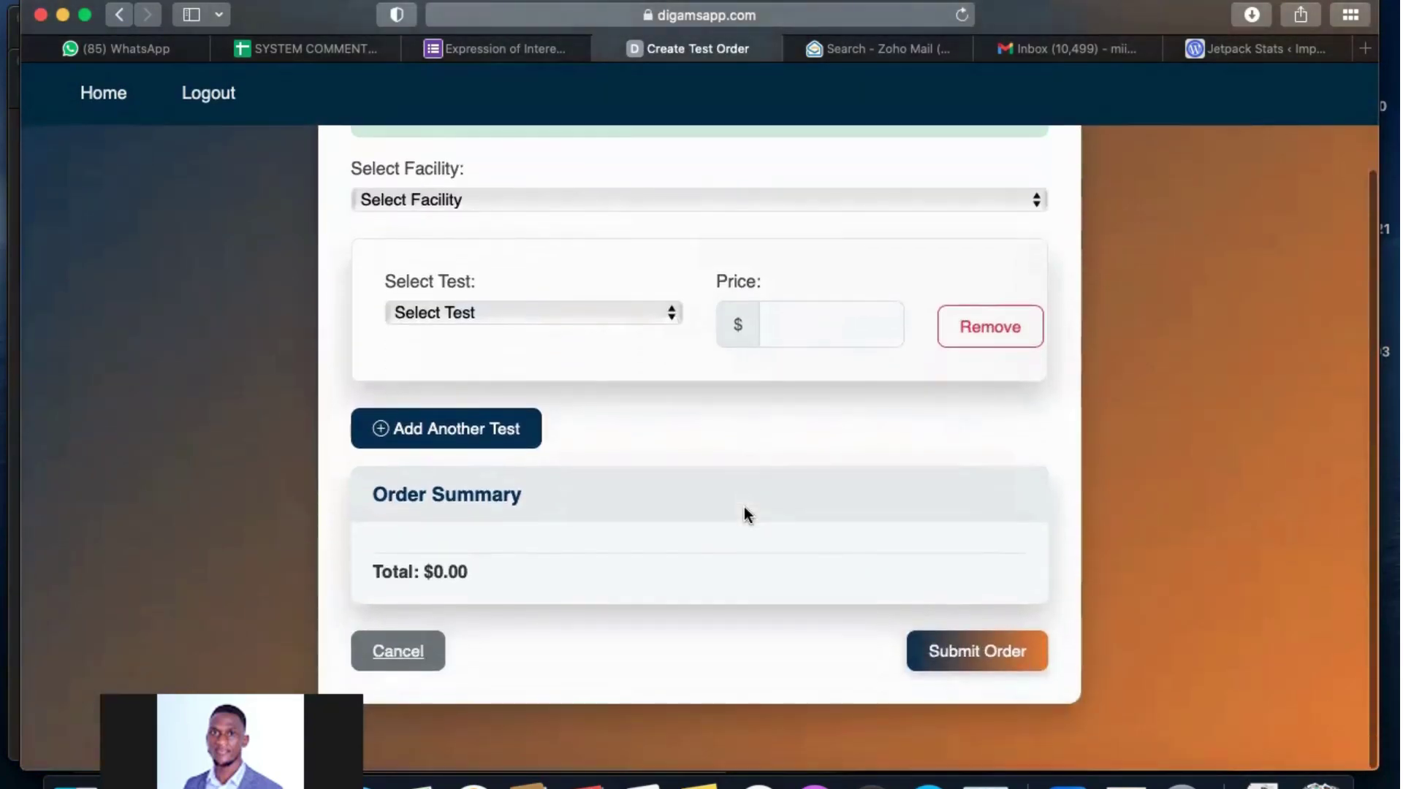
scroll(745, 510, "up", 3)
left_click(729, 327)
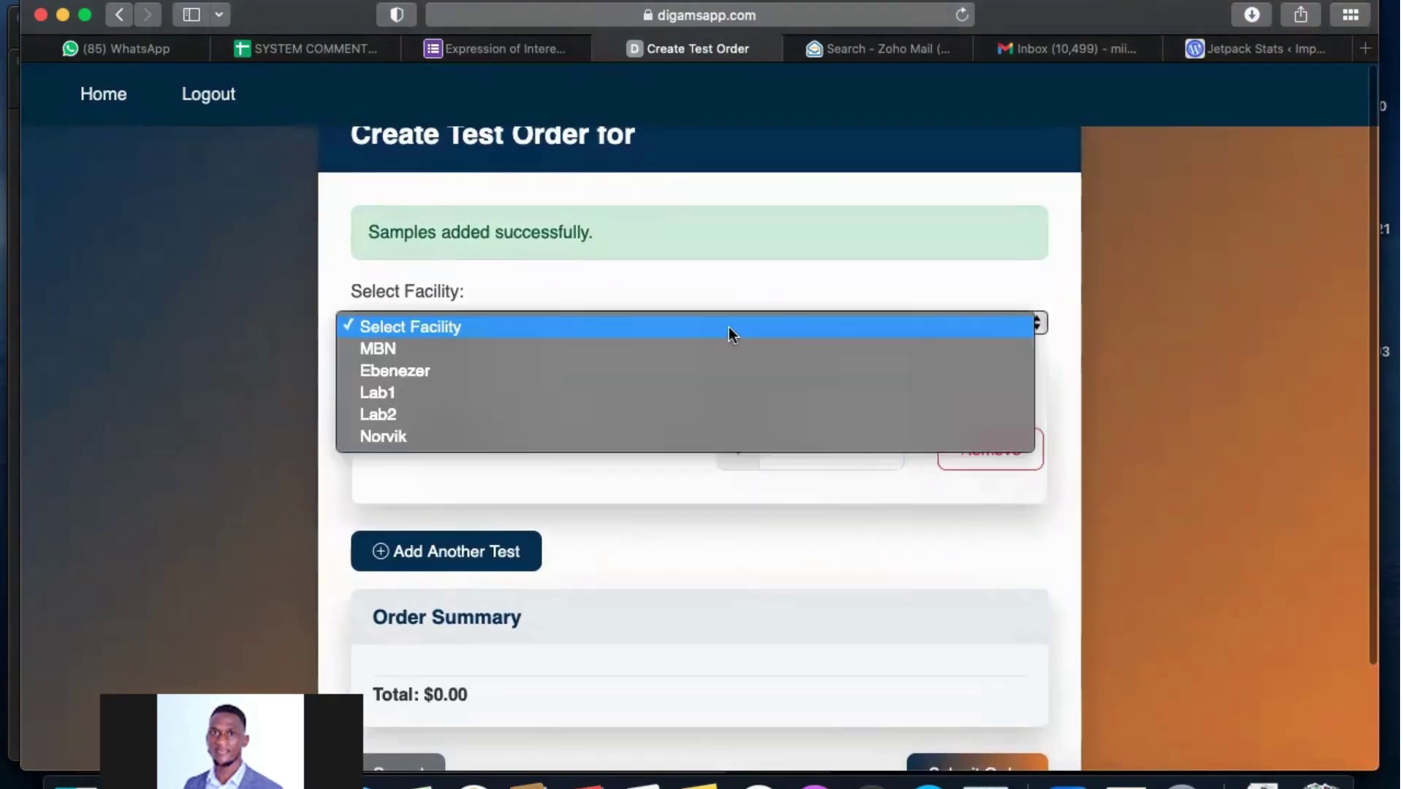
left_click(521, 437)
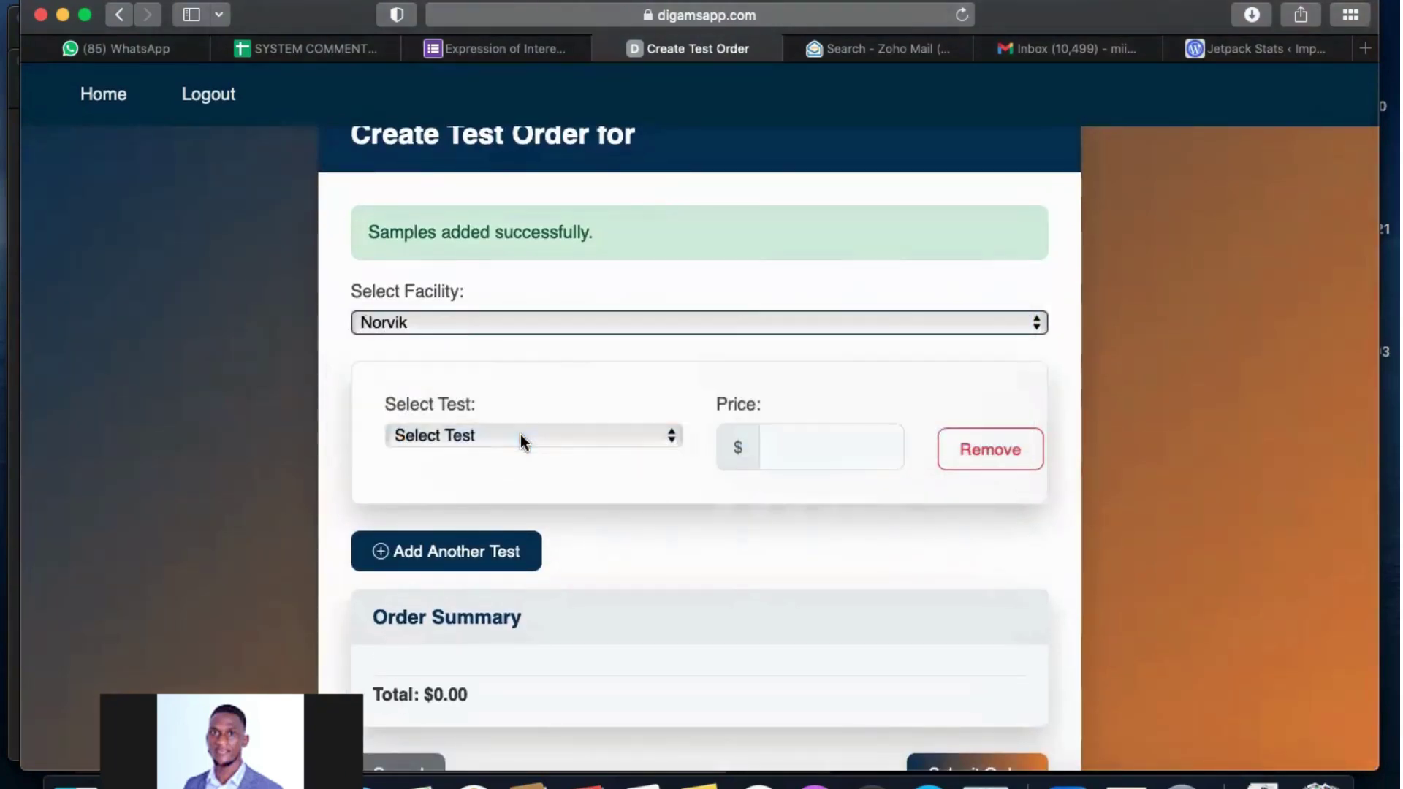
left_click(603, 433)
left_click(561, 482)
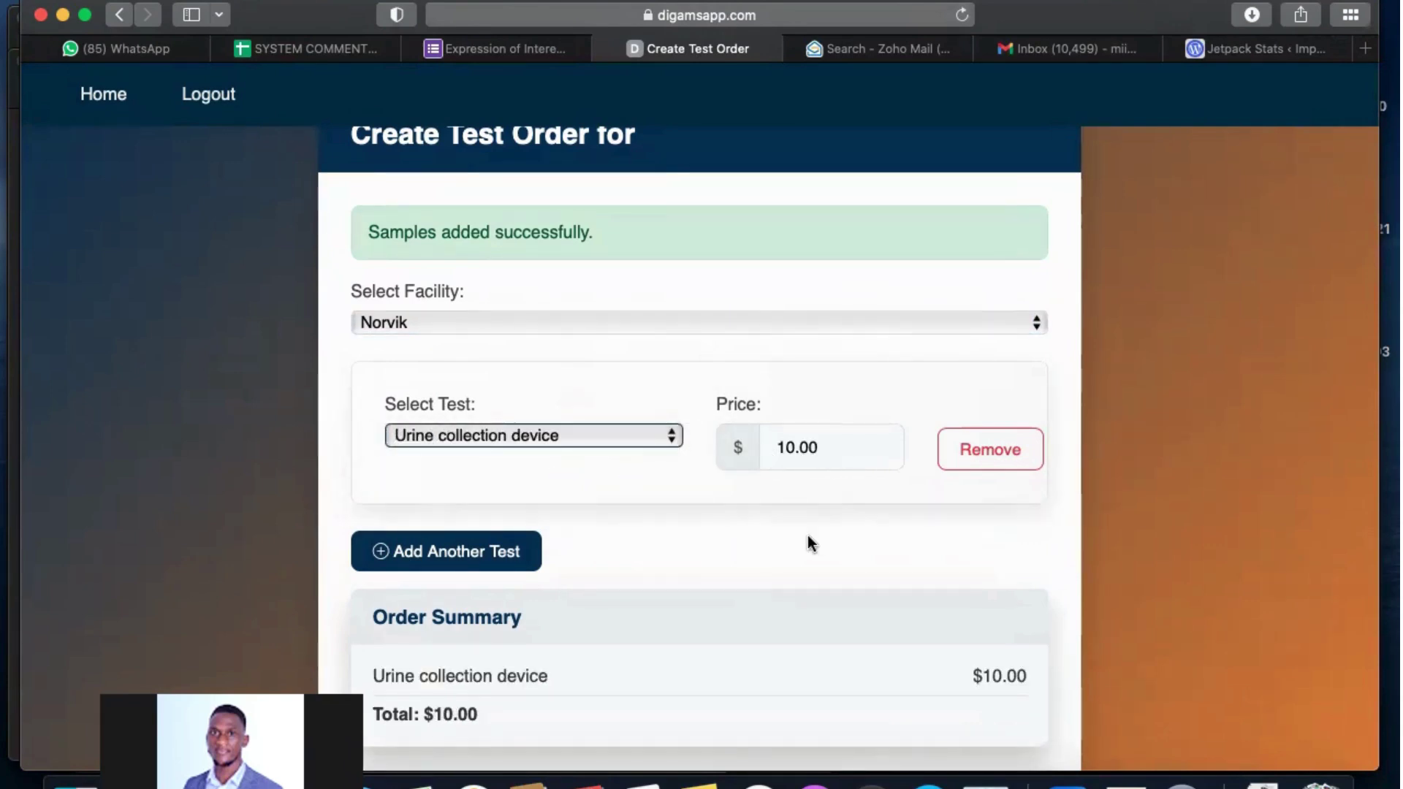
- Add a second test to the order and set it to Glucose [Mass/volume] in Urine by Test strip
scroll(803, 540, "down", 3)
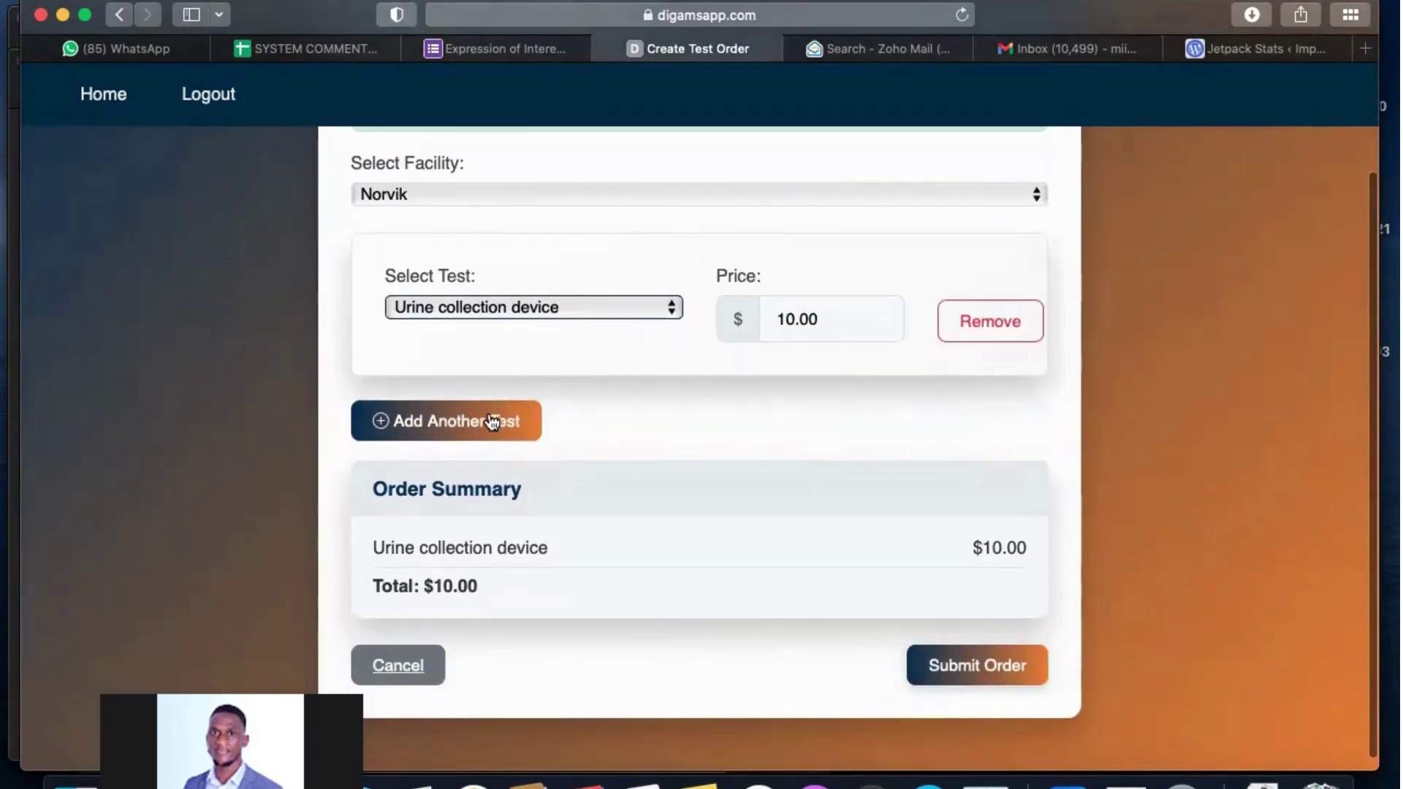
left_click(488, 422)
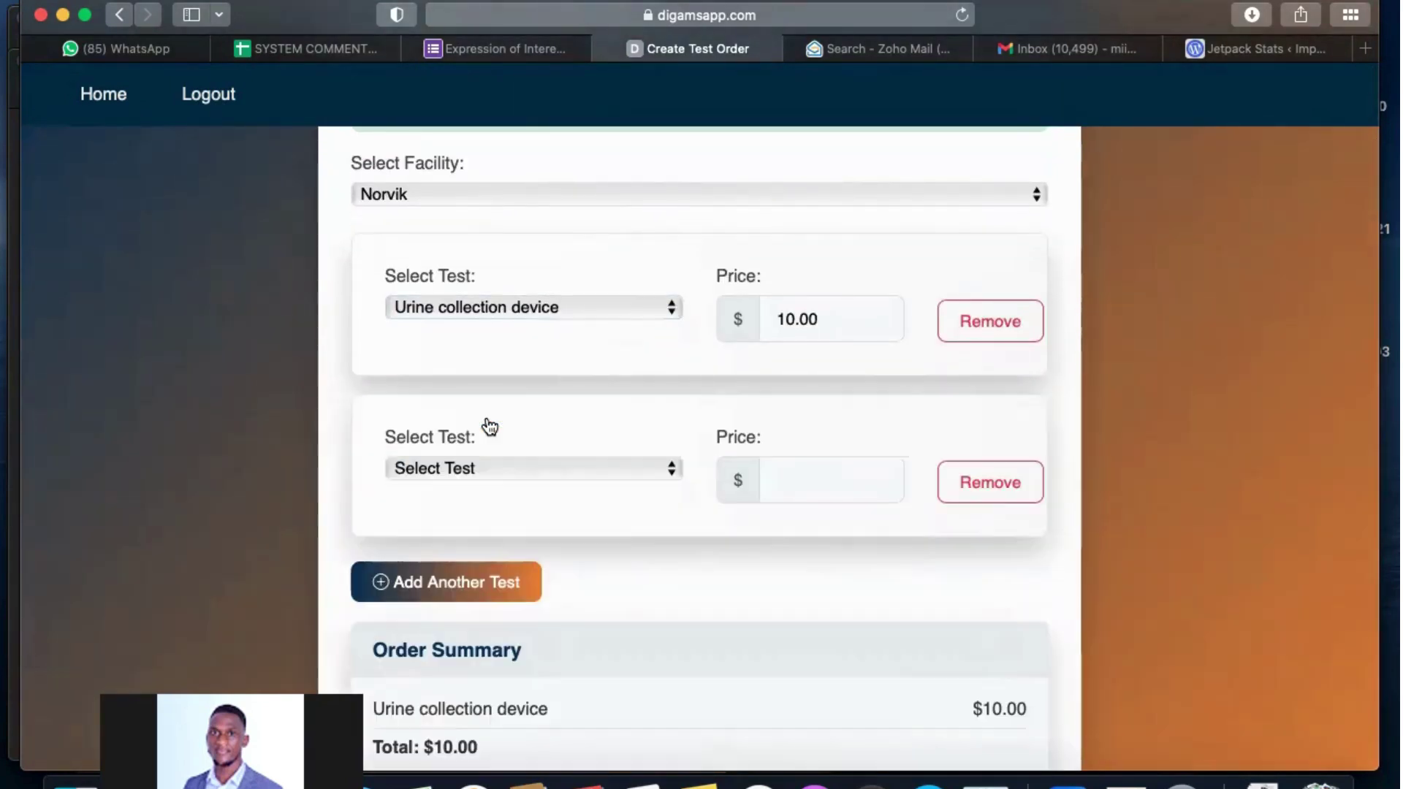
left_click(571, 477)
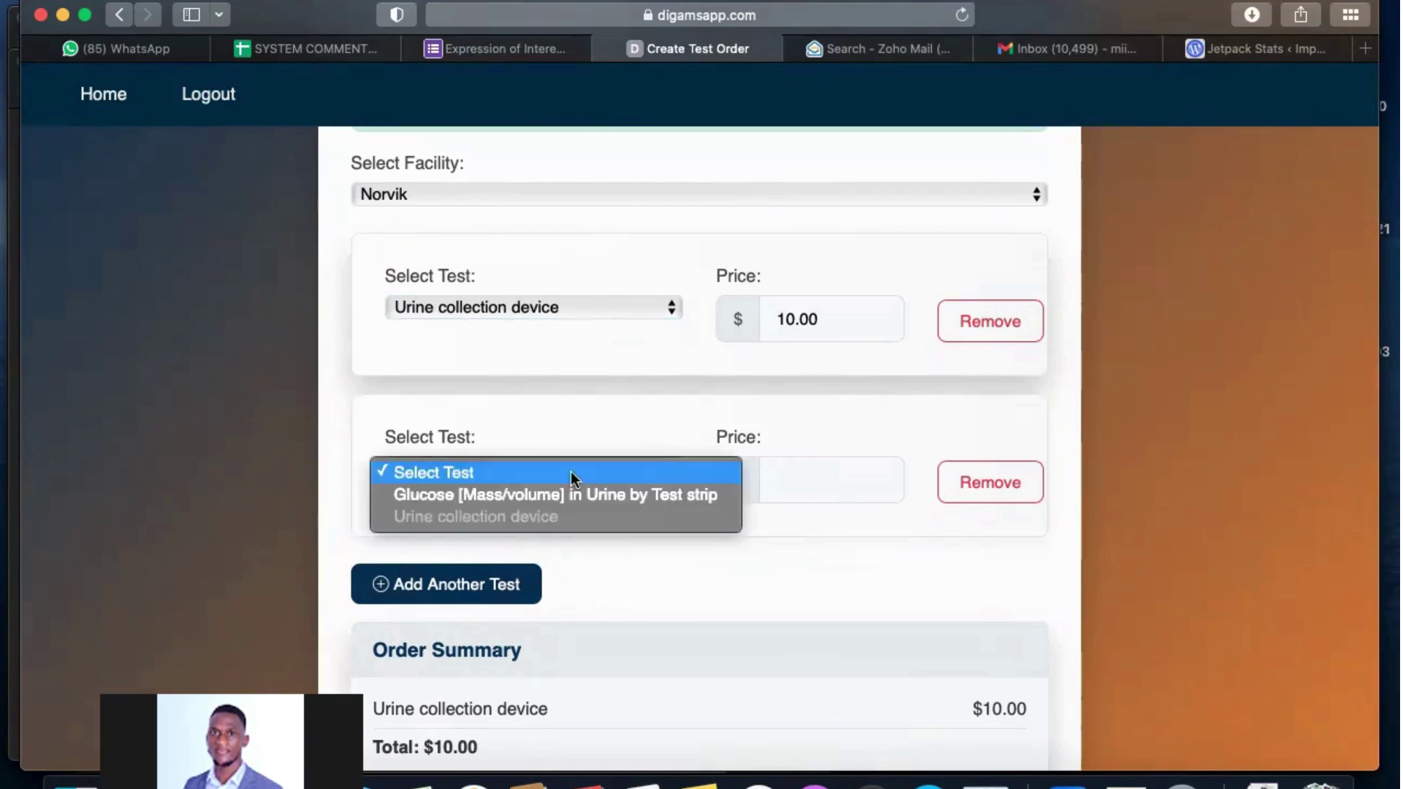
left_click(563, 494)
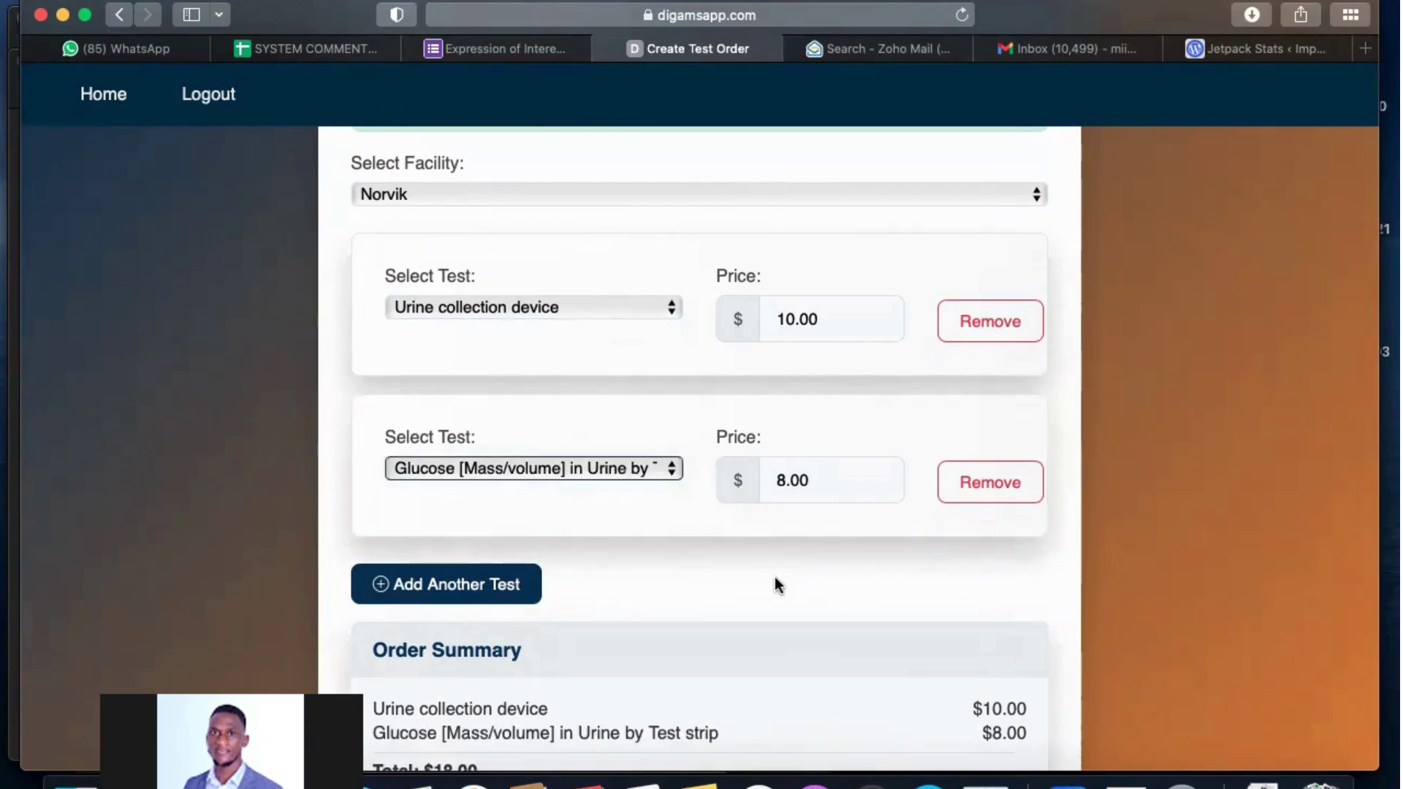
- Review the Norvik order with its two tests, submit it, and start another order for the same patient
scroll(776, 582, "down", 3)
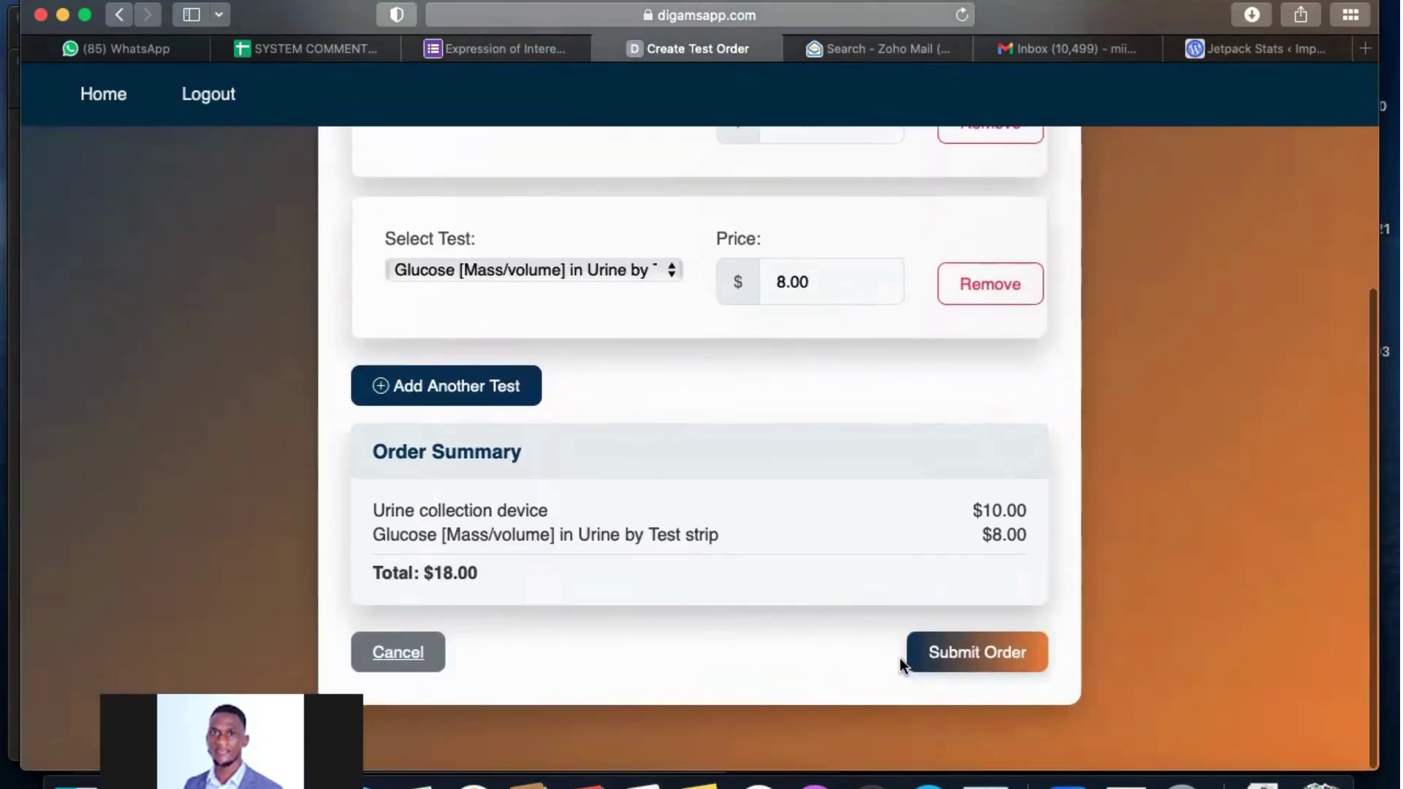
scroll(786, 453, "up", 4)
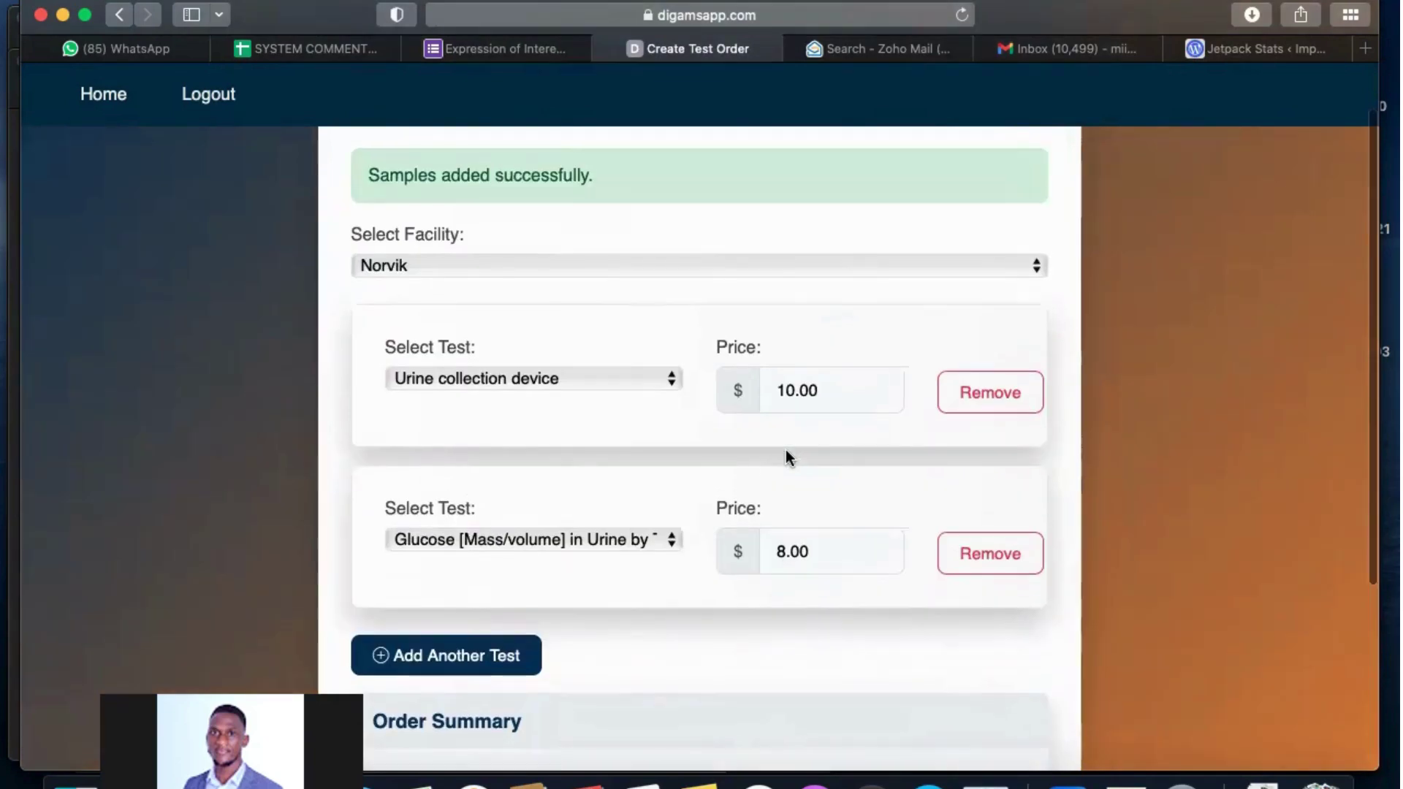
scroll(768, 664, "down", 4)
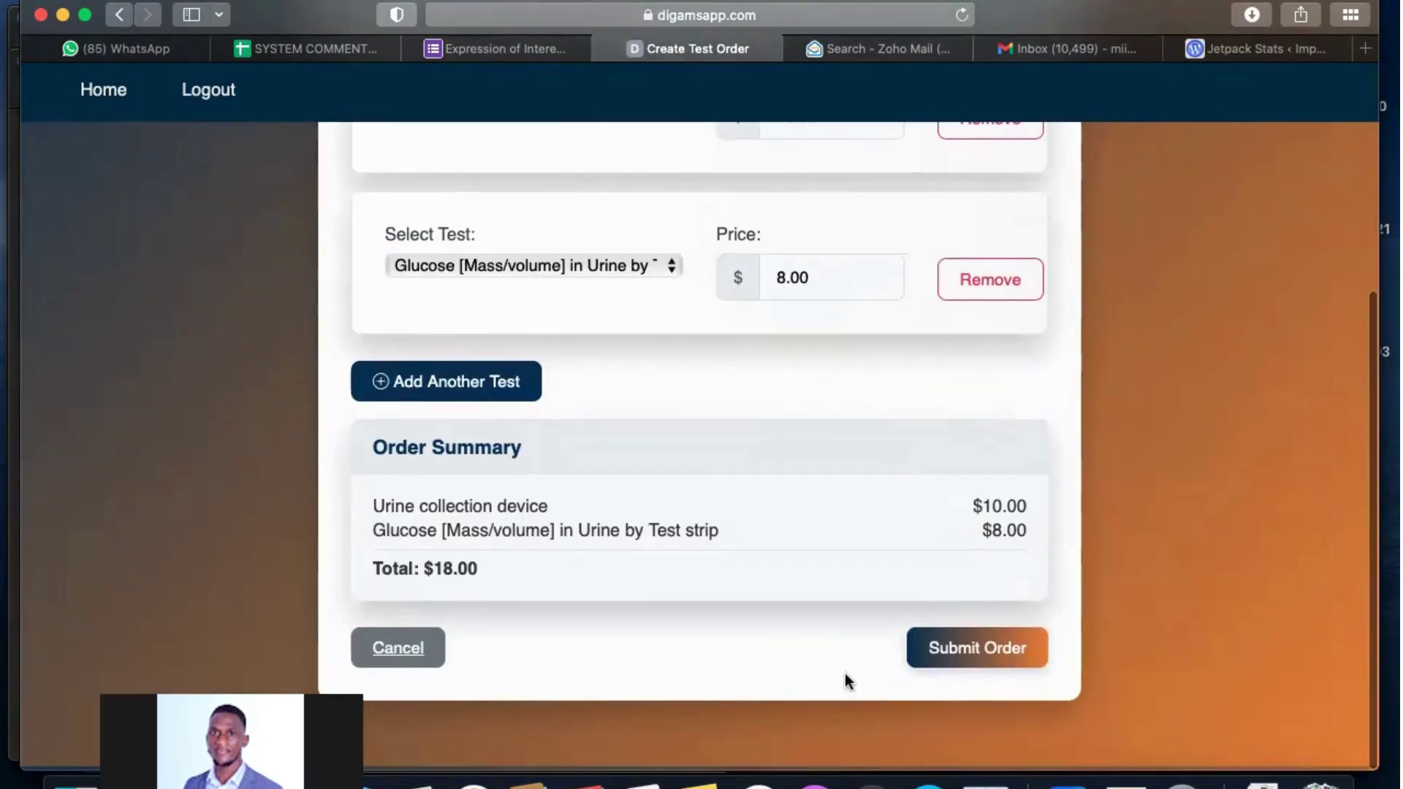
left_click(953, 650)
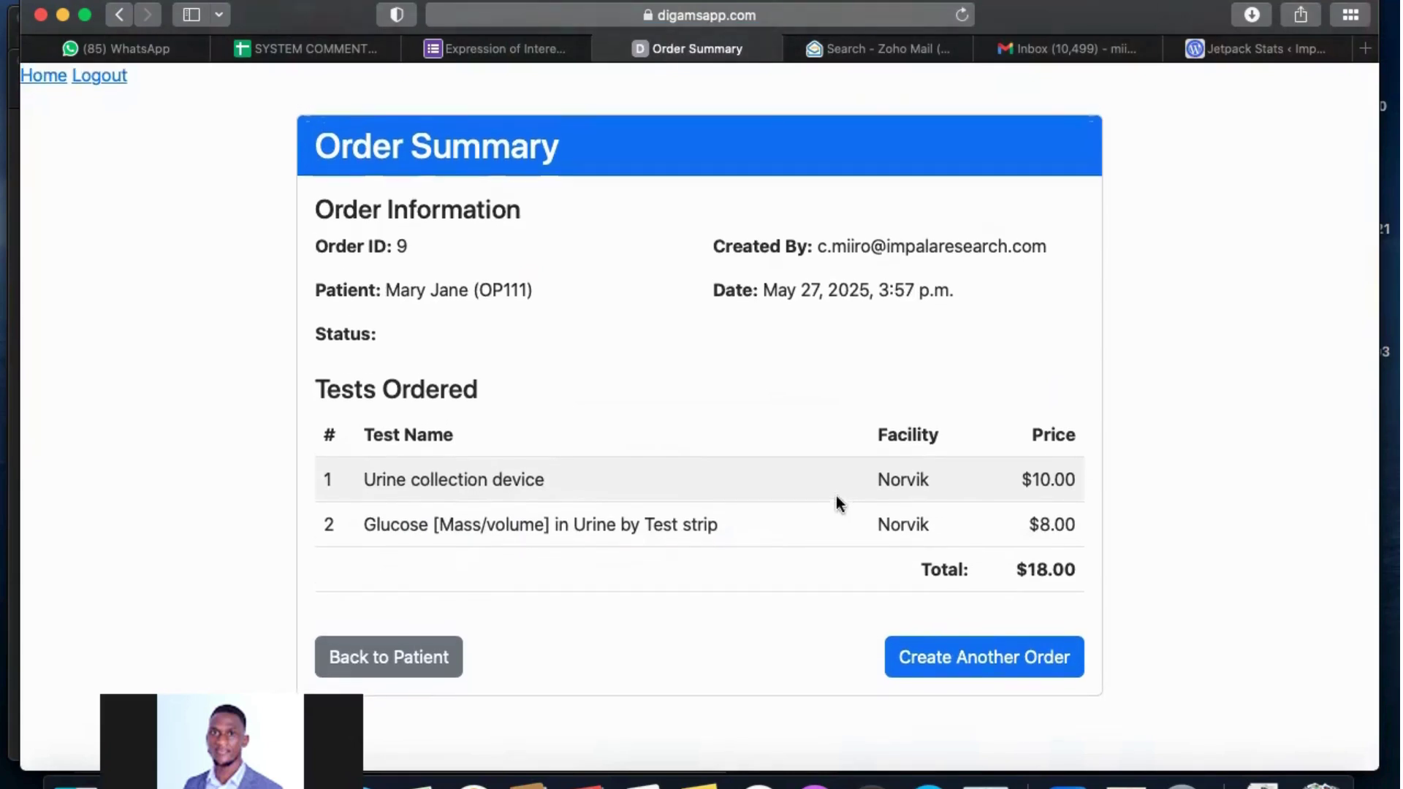
left_click(923, 666)
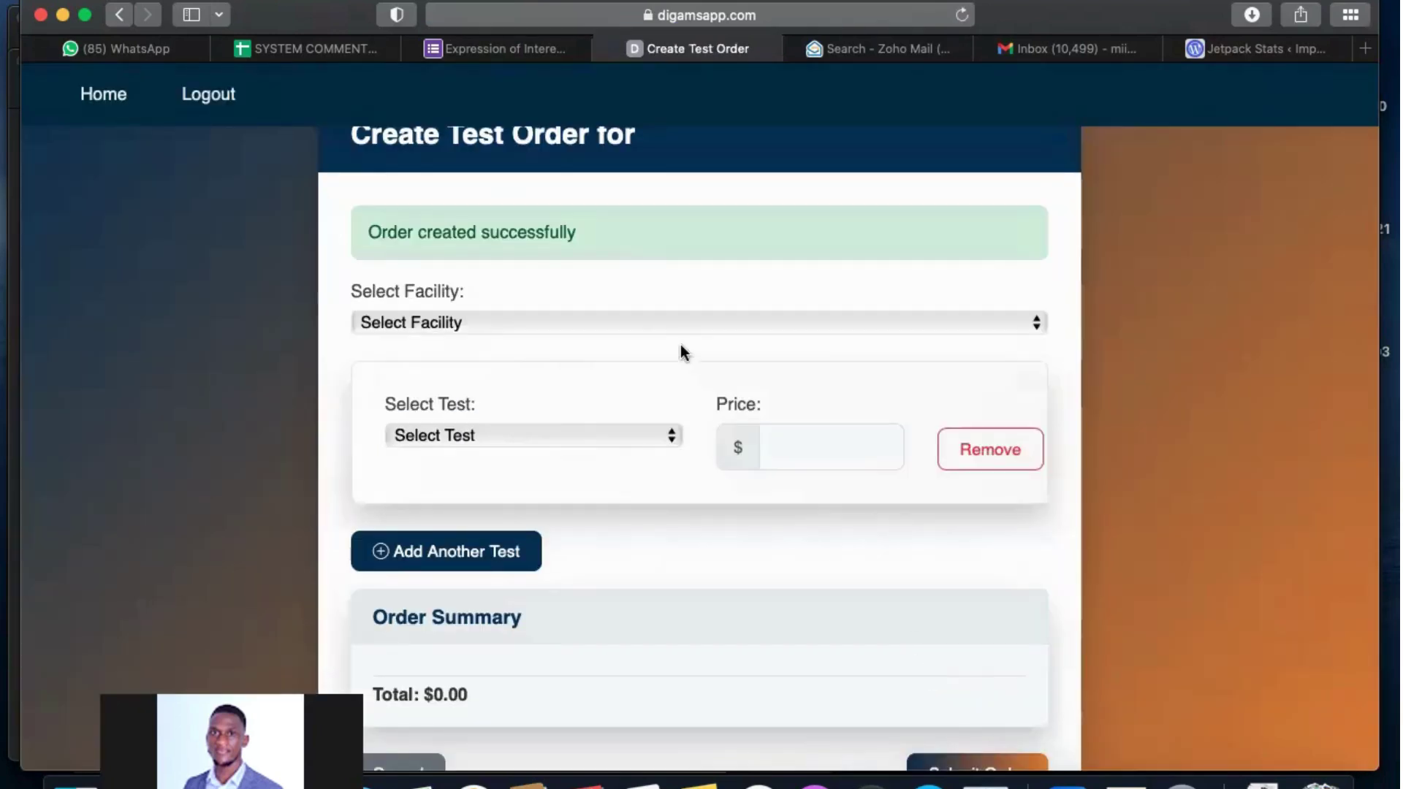
left_click(640, 323)
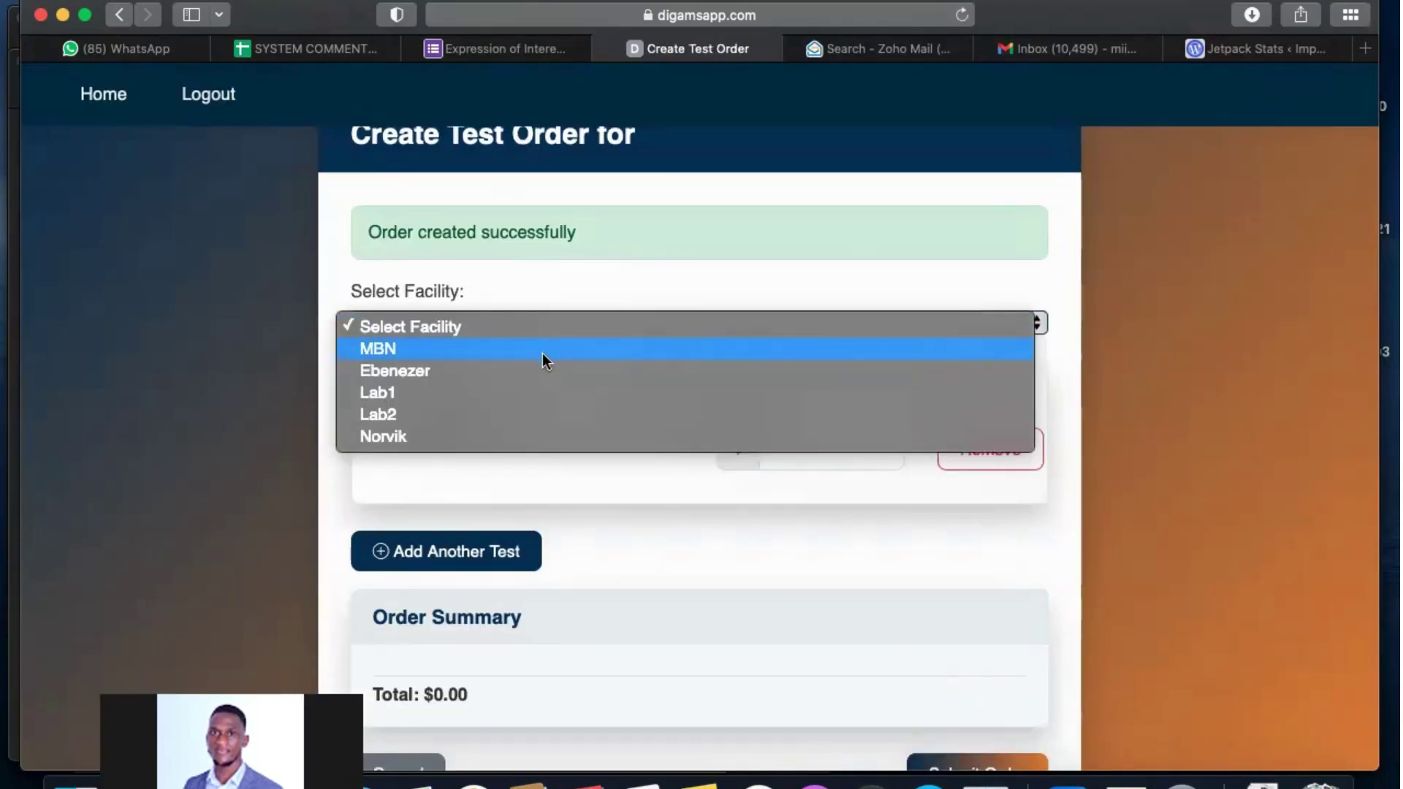
left_click(516, 394)
left_click(555, 431)
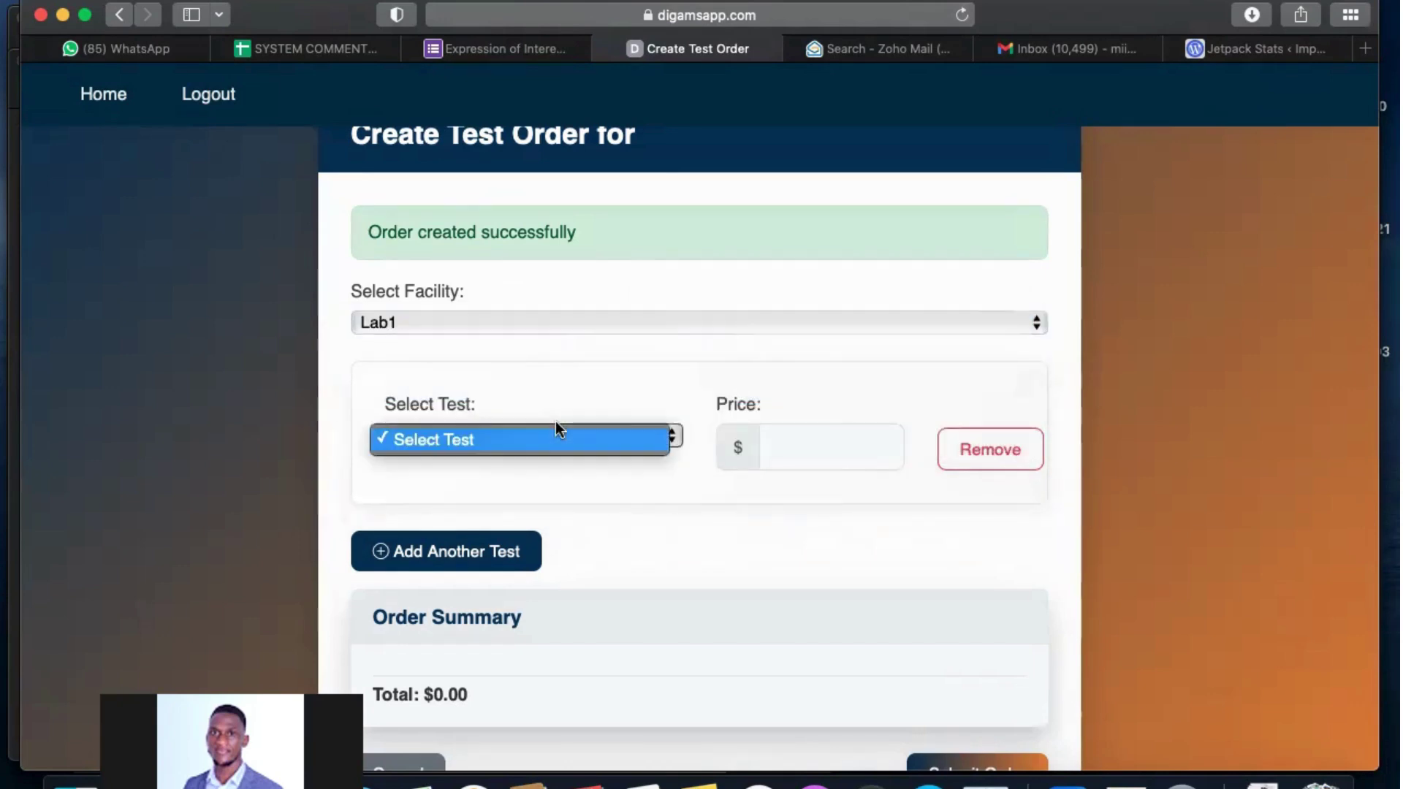
left_click(654, 324)
- Set the new order's facility to MBN with the Color of Urine test and submit the order
left_click(646, 323)
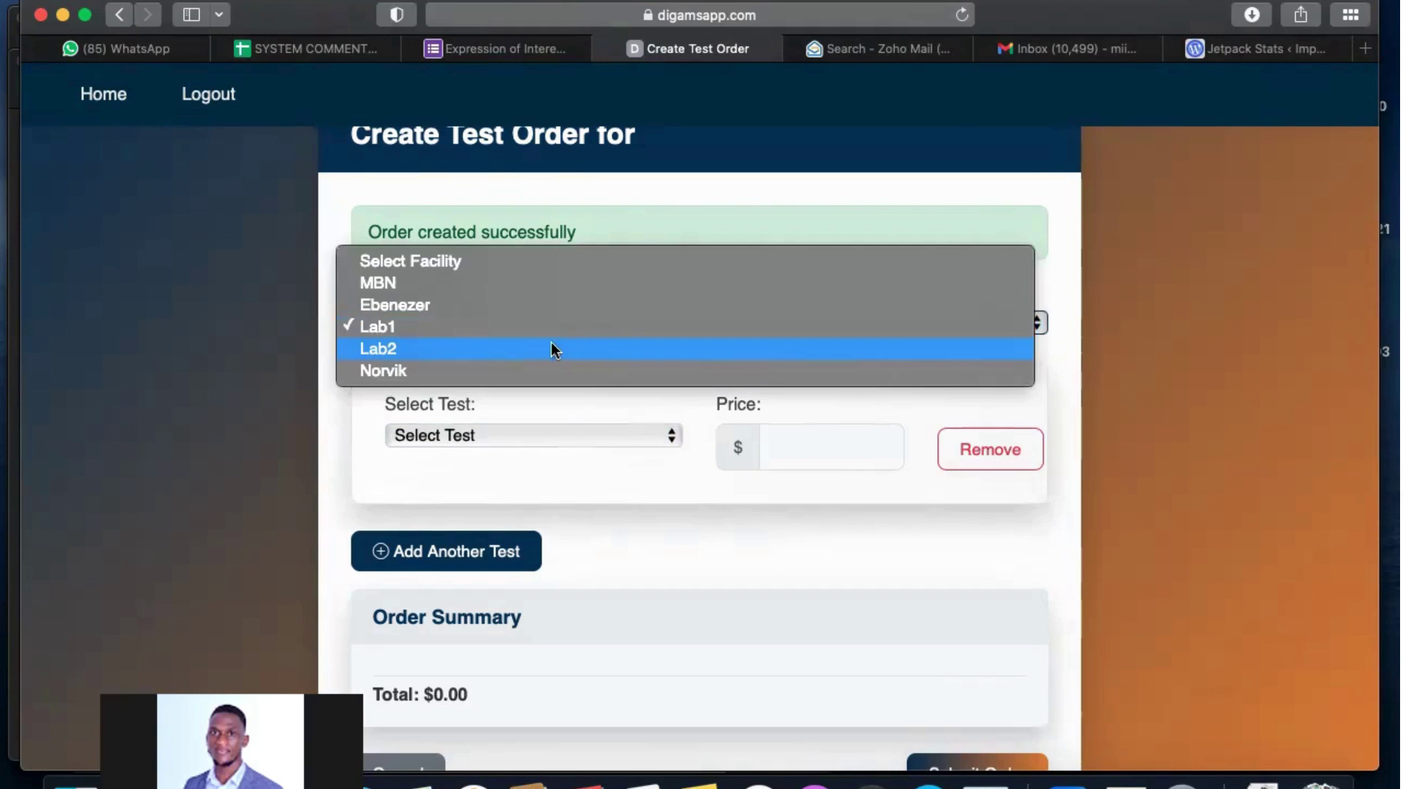
left_click(501, 282)
left_click(539, 437)
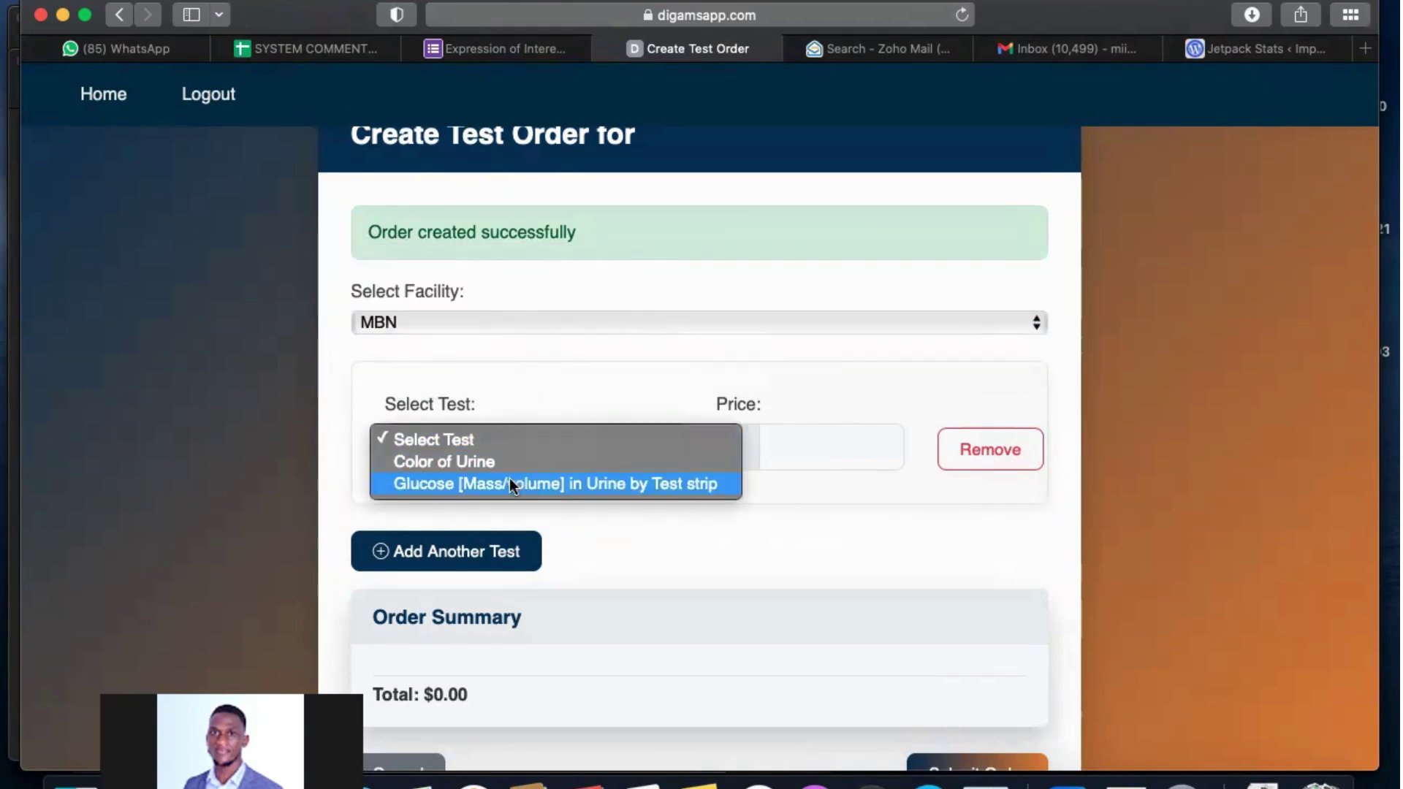
left_click(492, 465)
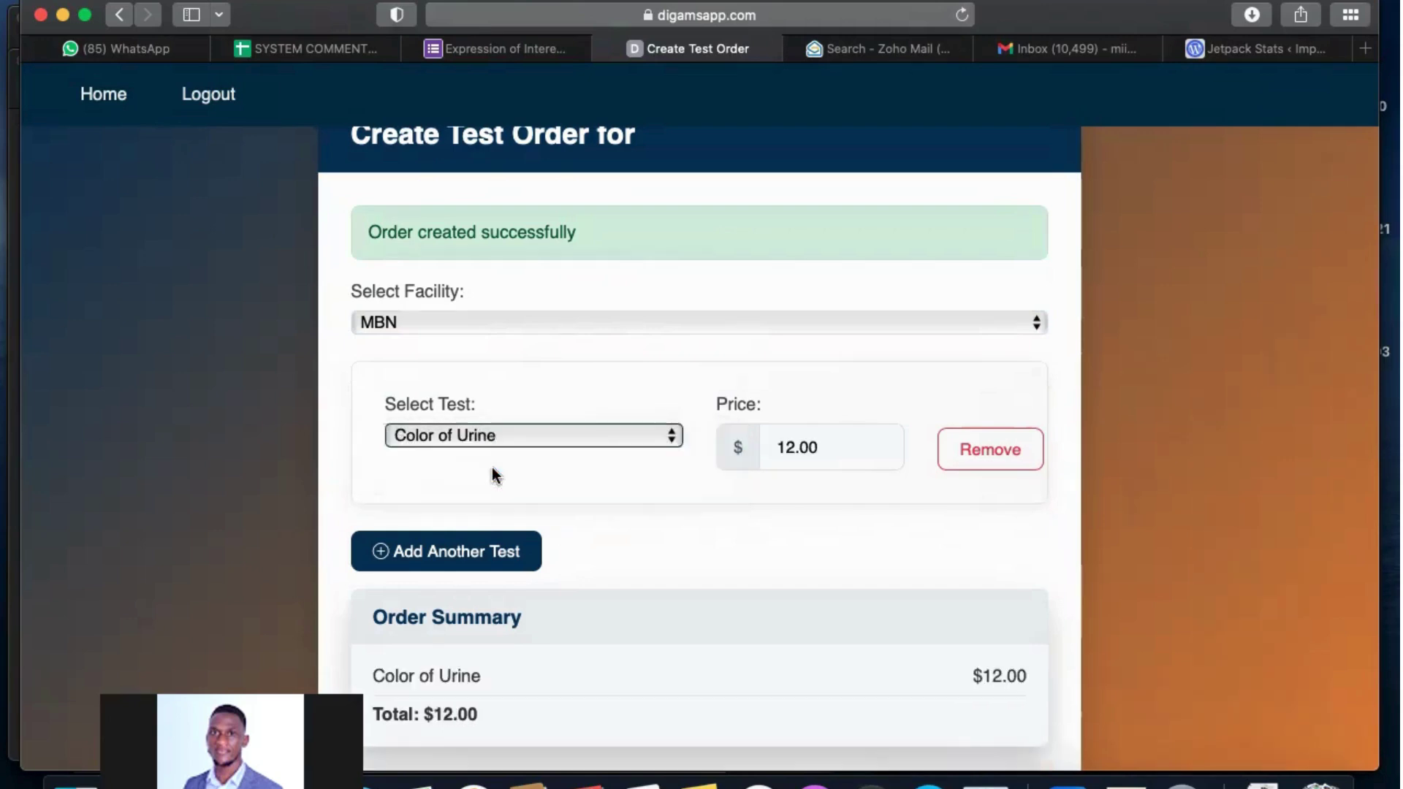
scroll(588, 587, "down", 3)
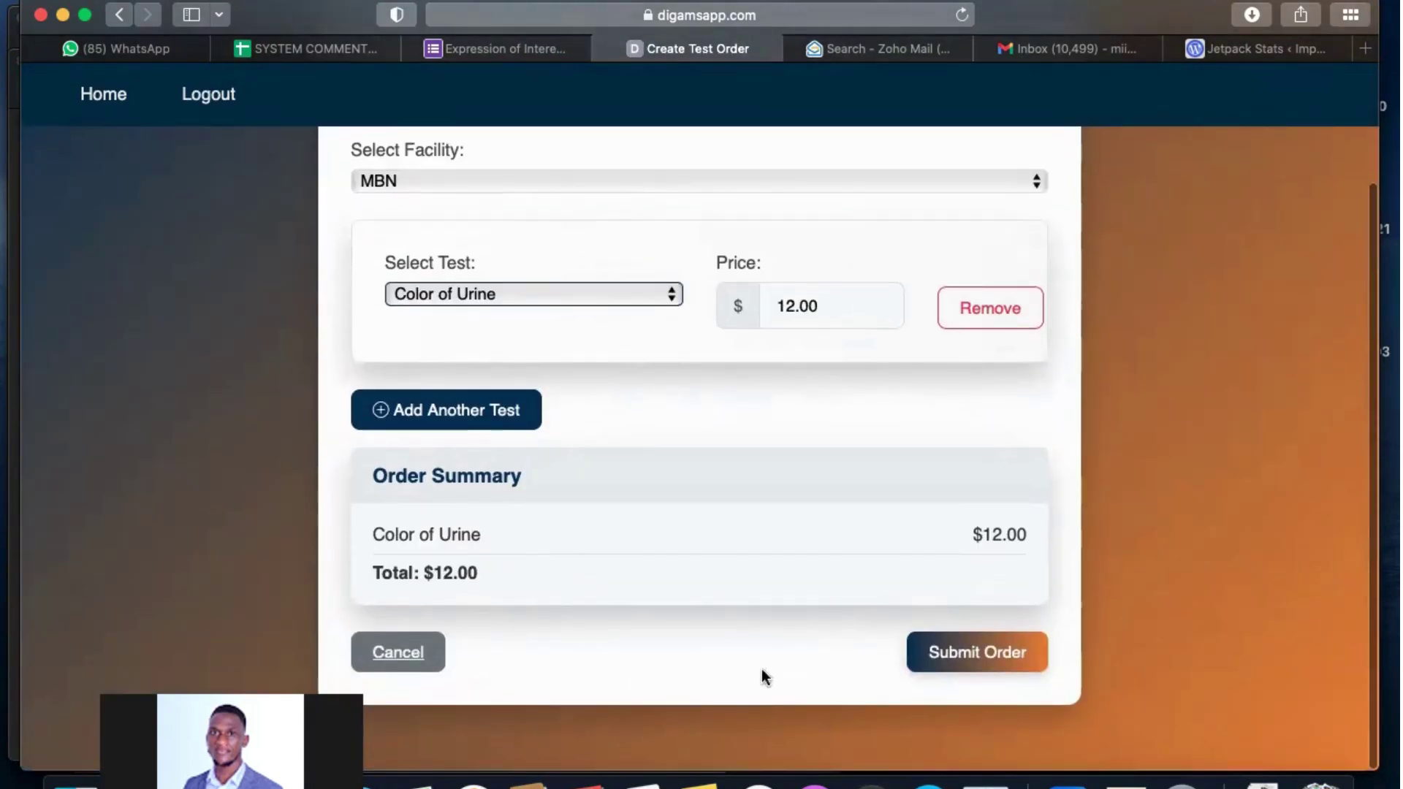
left_click(945, 656)
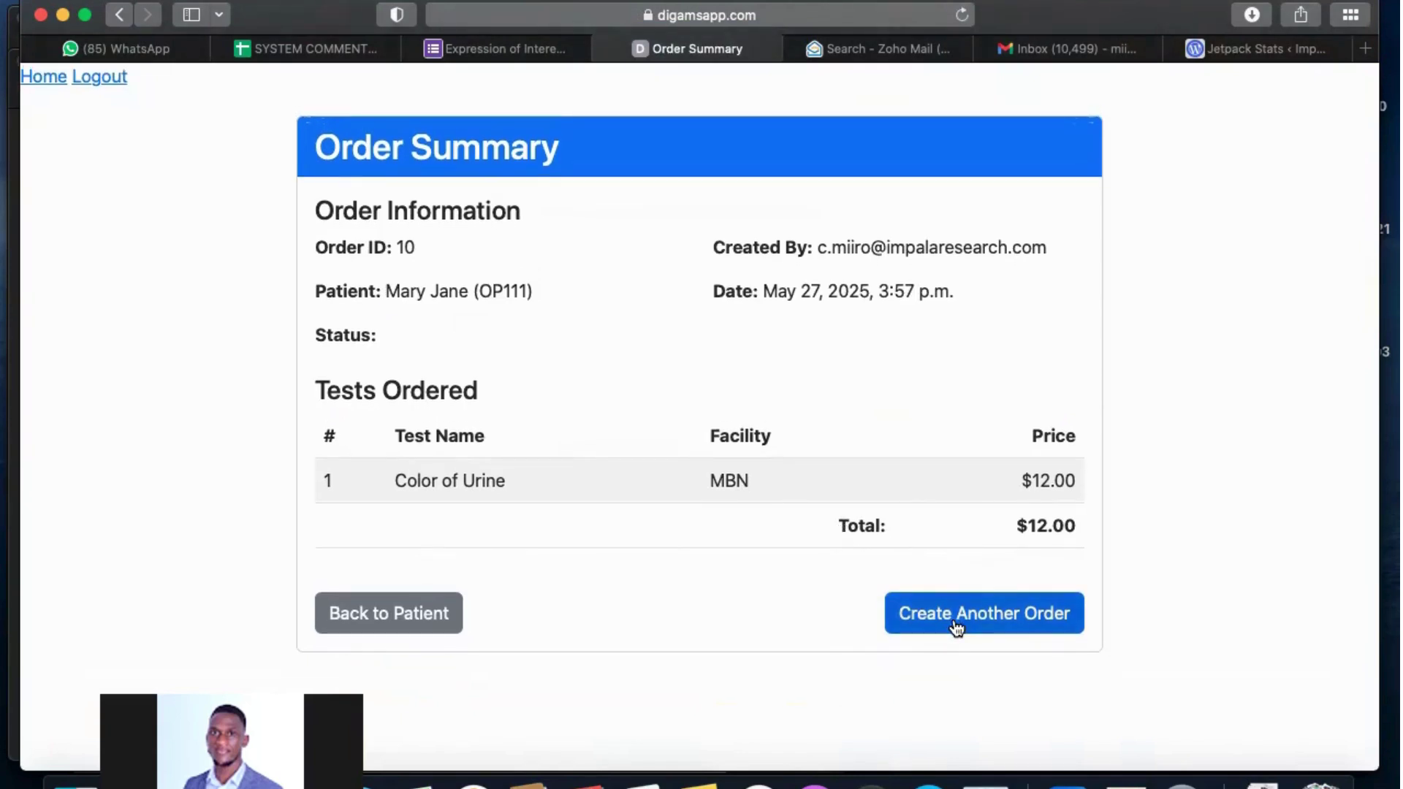
- Create and submit another order at Ebenezer for the Escherichia coli enteropathogenic eae gene [Presence] in Stool by NAA with non-probe detection test
left_click(952, 618)
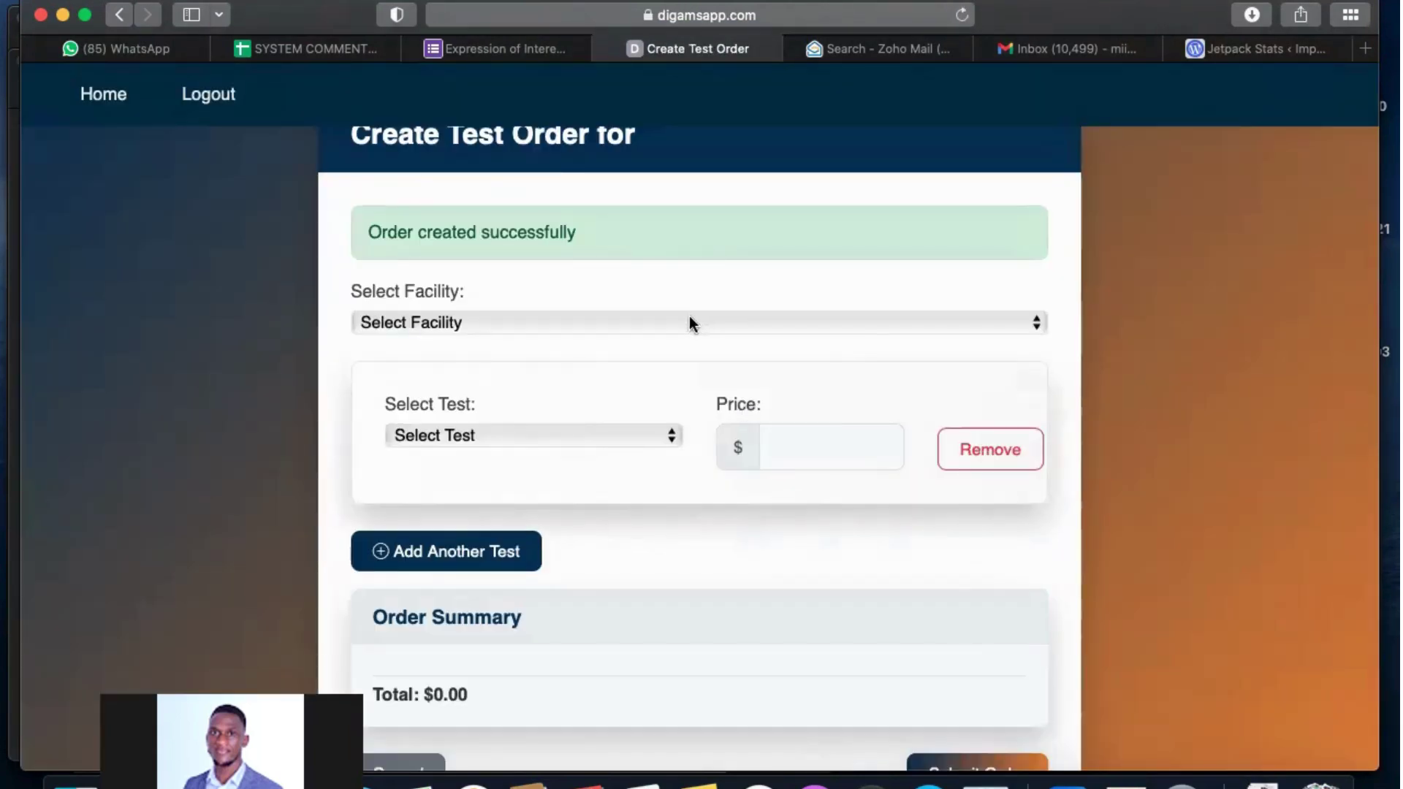
left_click(690, 322)
left_click(582, 365)
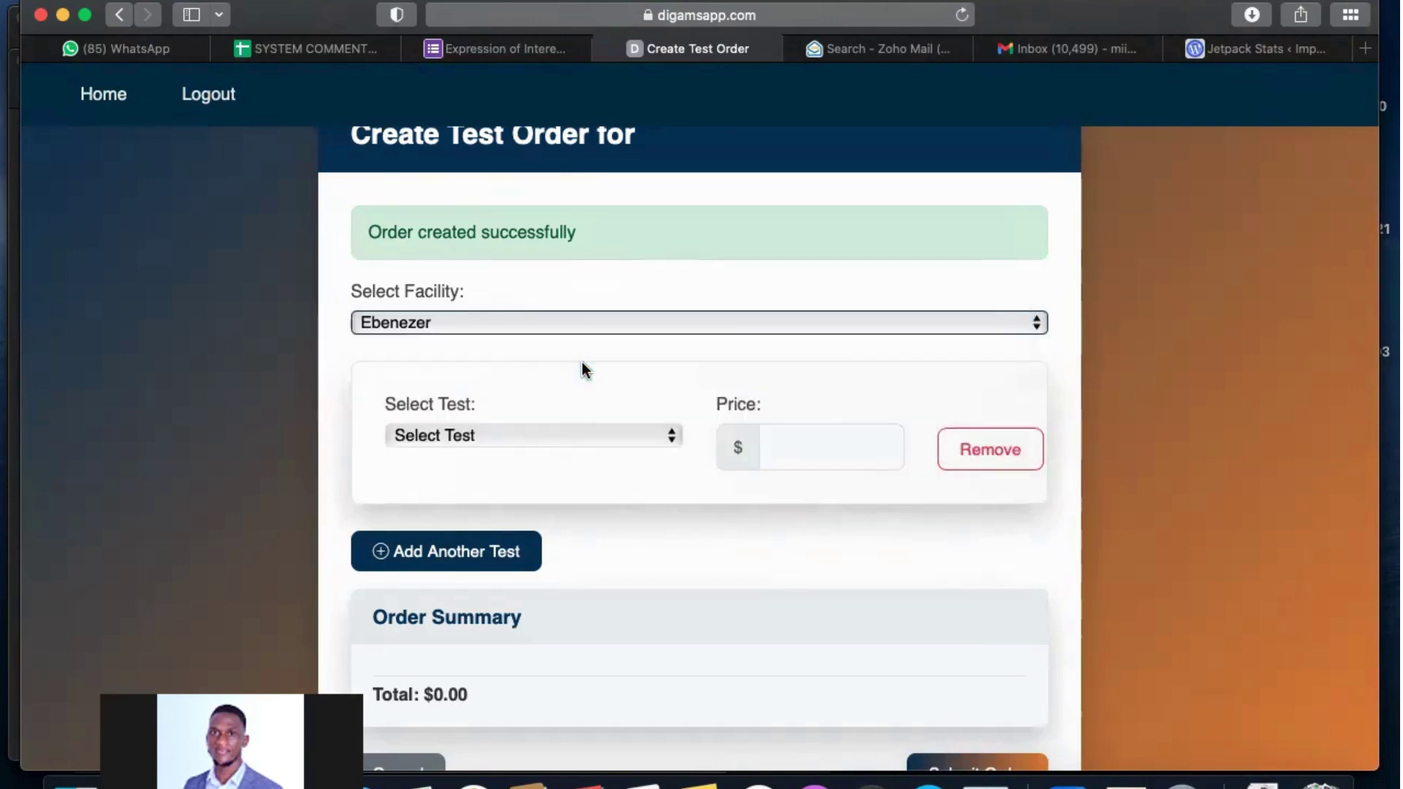
left_click(603, 438)
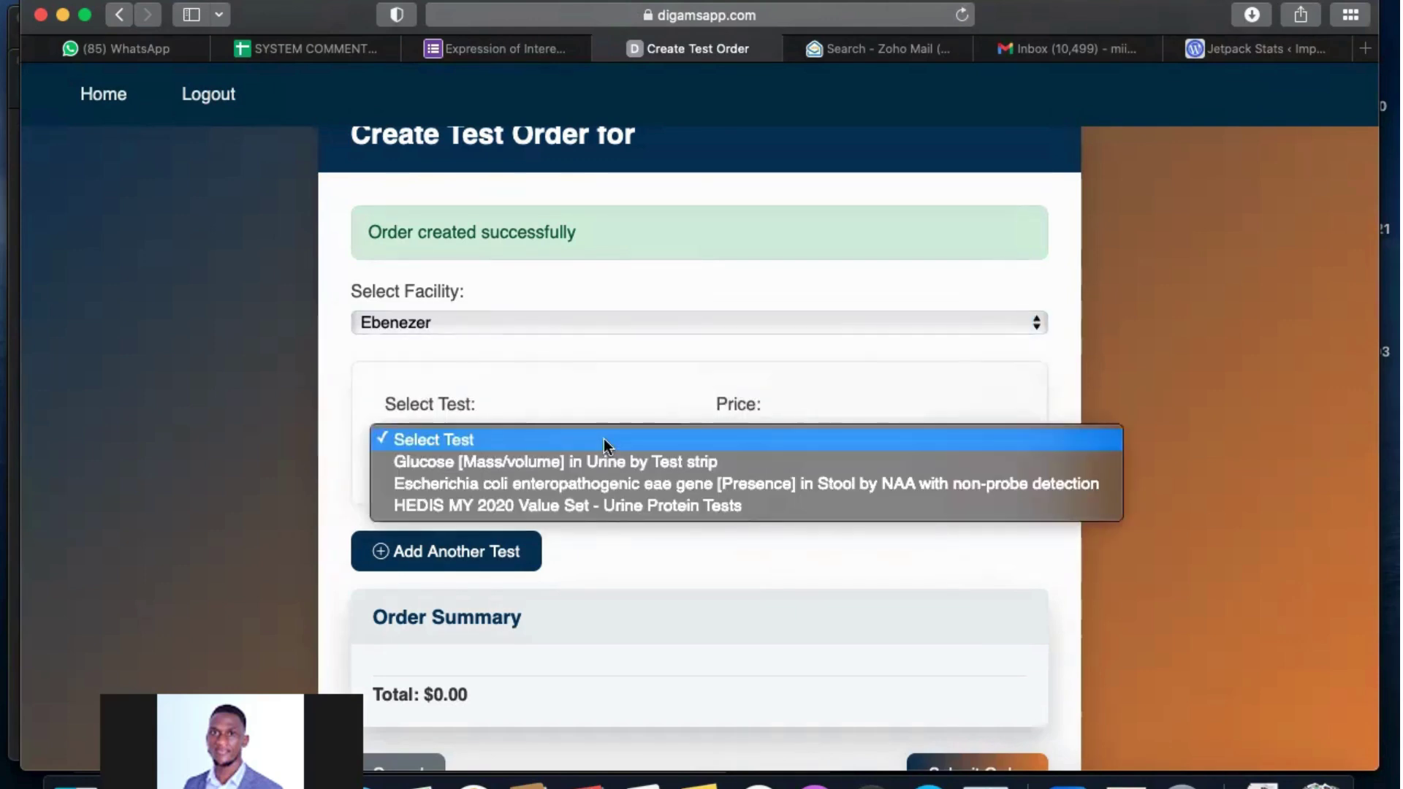
left_click(589, 476)
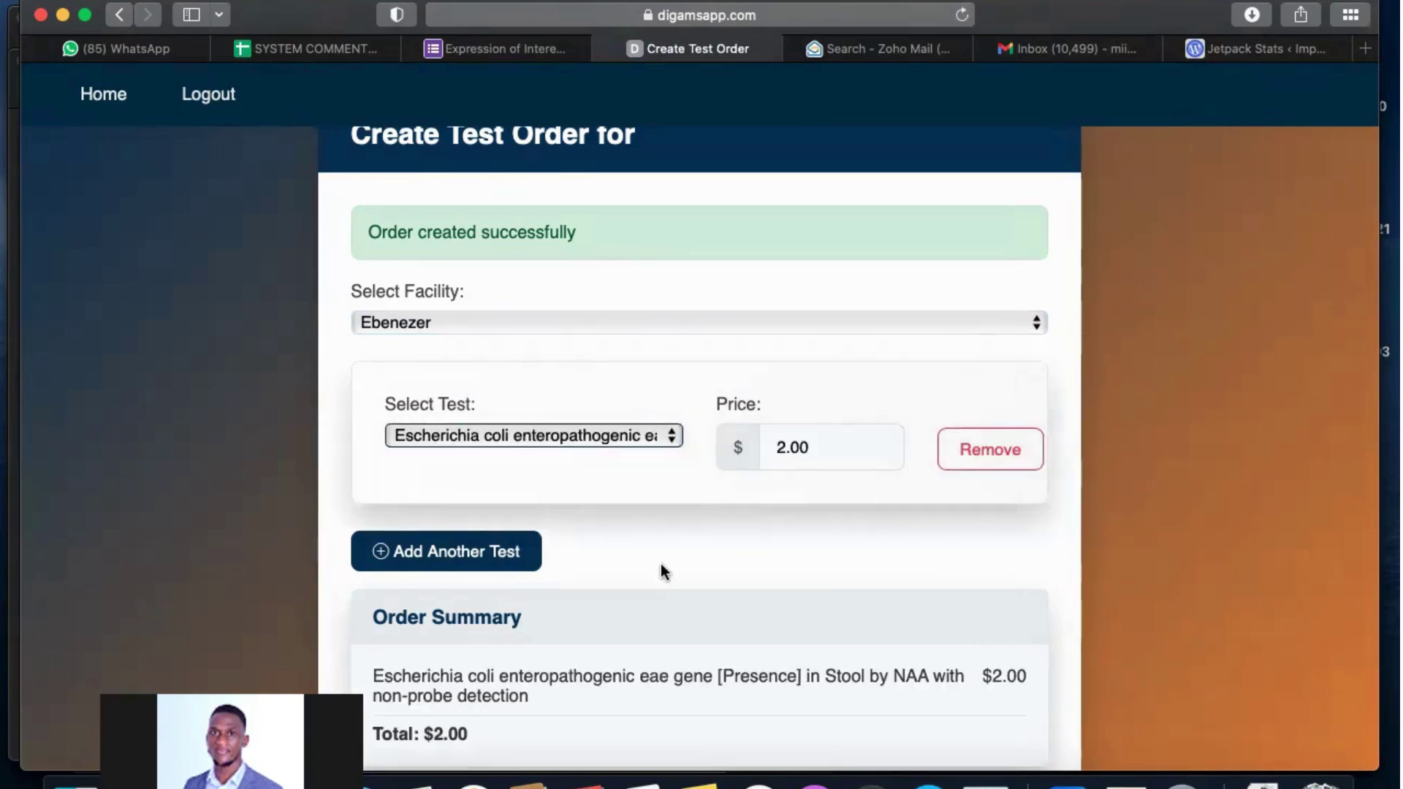
scroll(662, 569, "down", 2)
scroll(662, 571, "down", 3)
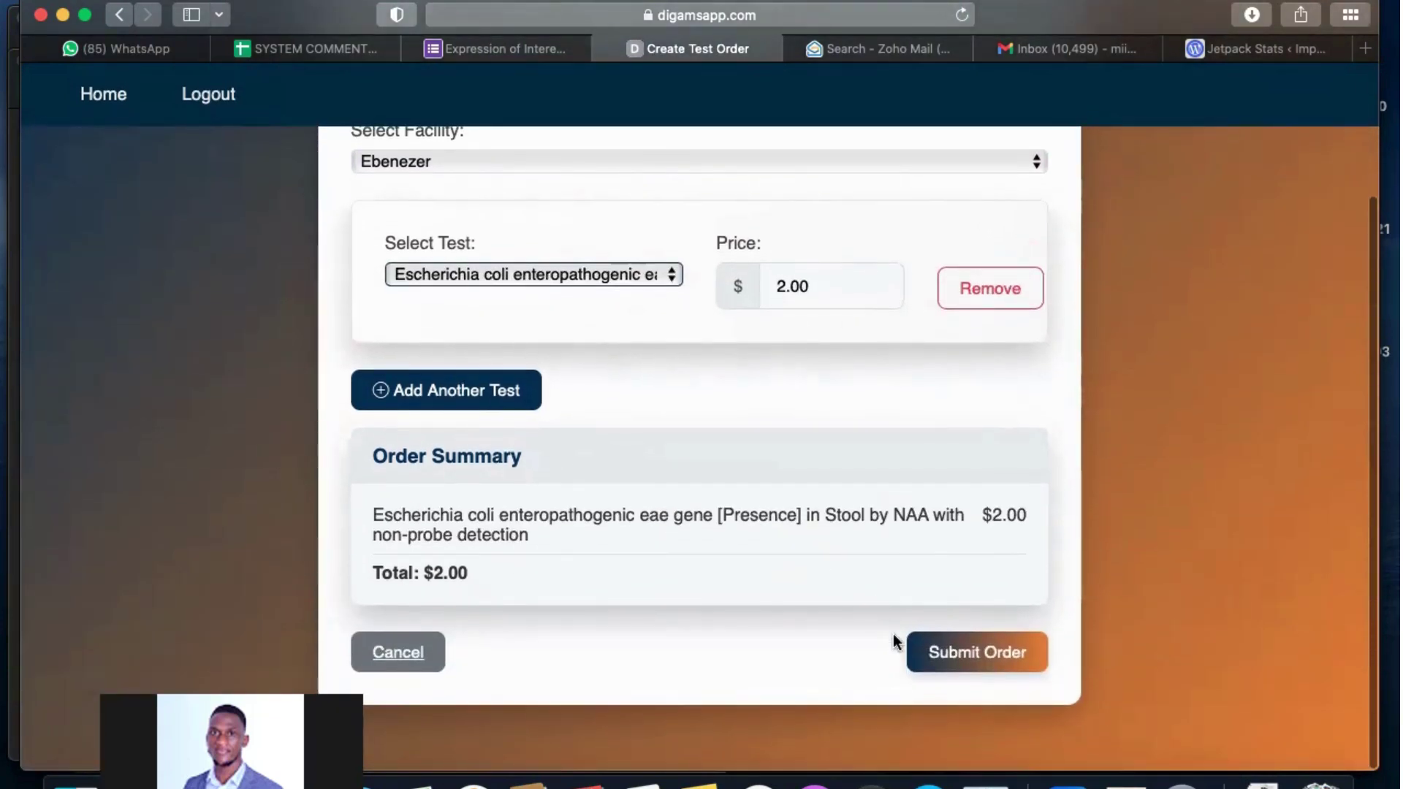
left_click(935, 650)
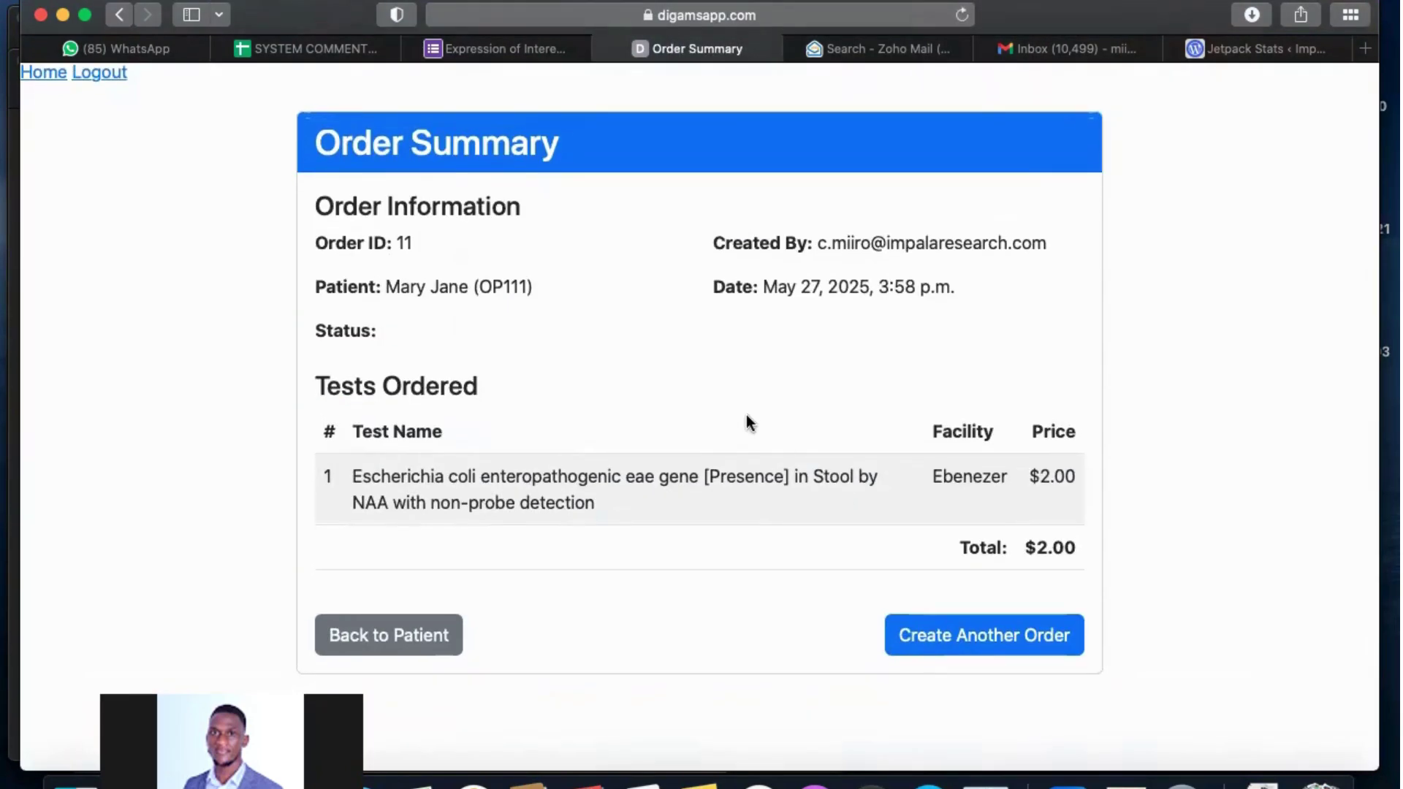
- Leave the order summary, return to the home page, and view the patient's ordered tests from the orders list
scroll(746, 414, "up", 1)
left_click(395, 643)
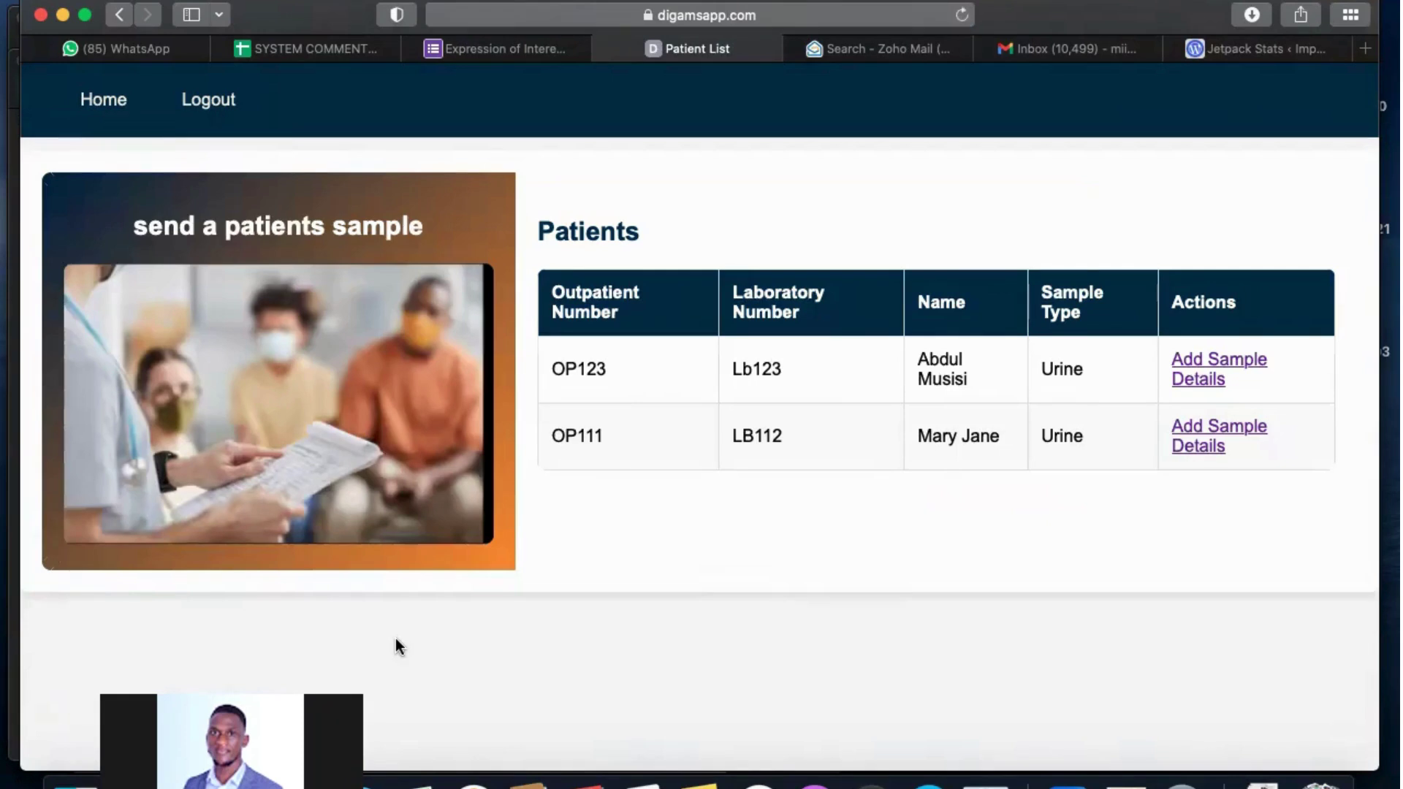
left_click(73, 99)
scroll(330, 349, "down", 5)
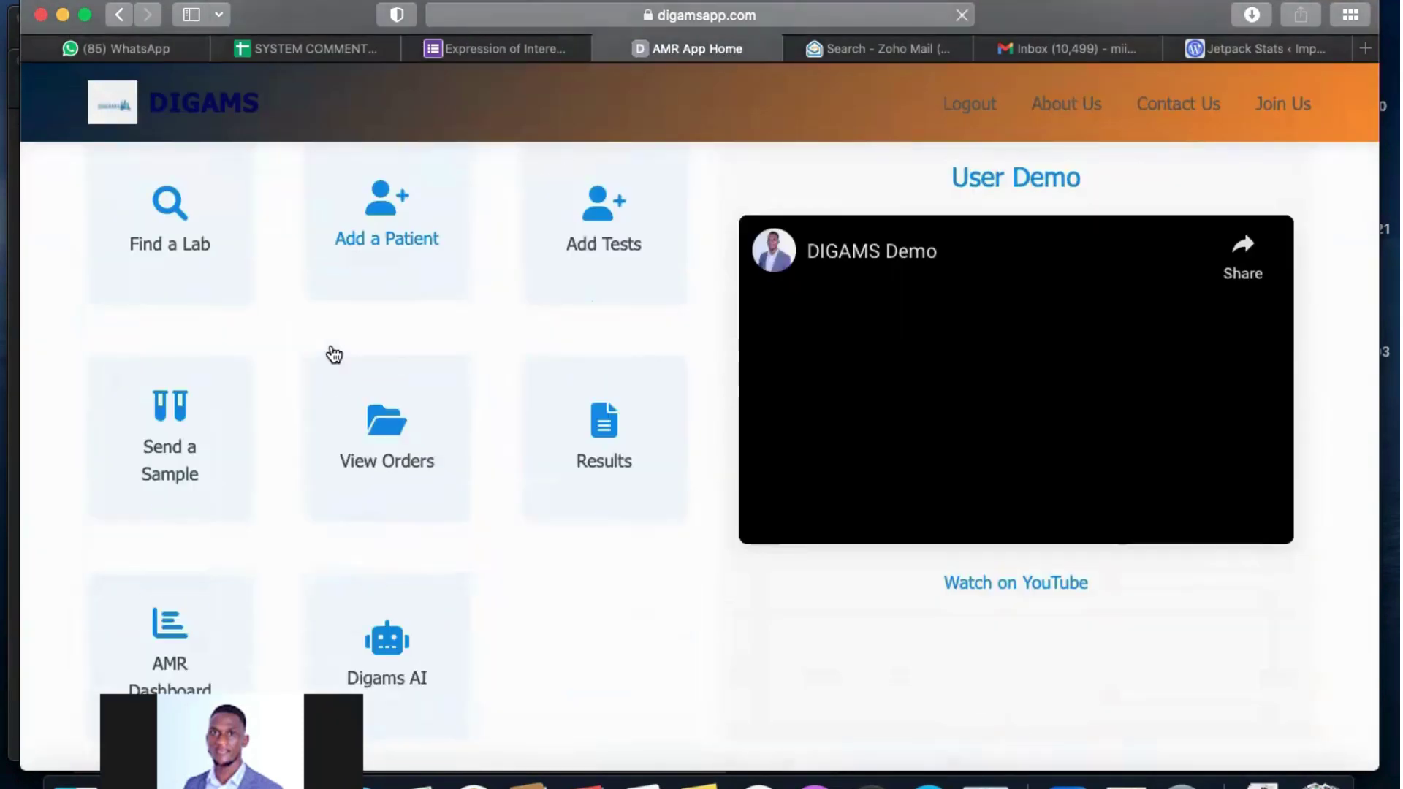
left_click(379, 422)
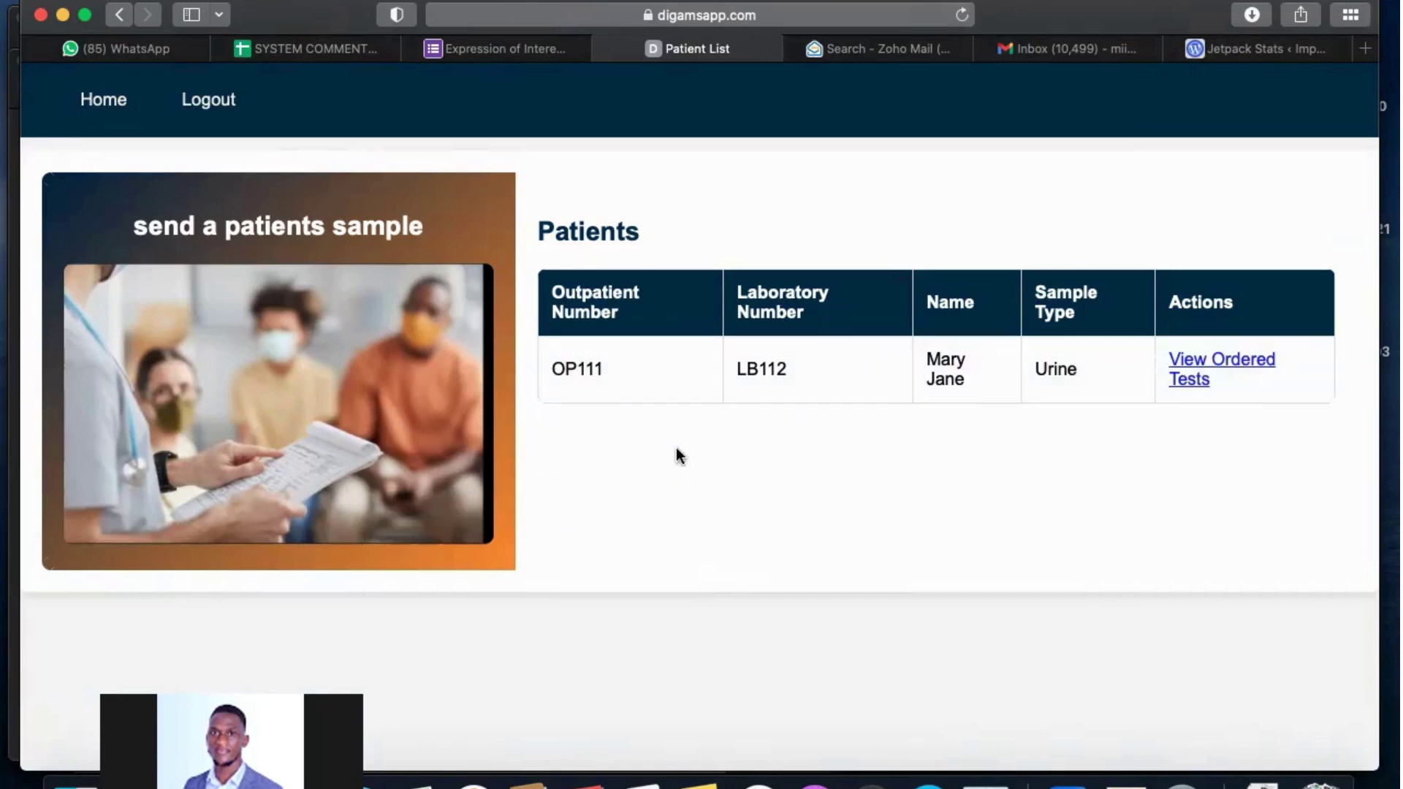
left_click(1184, 373)
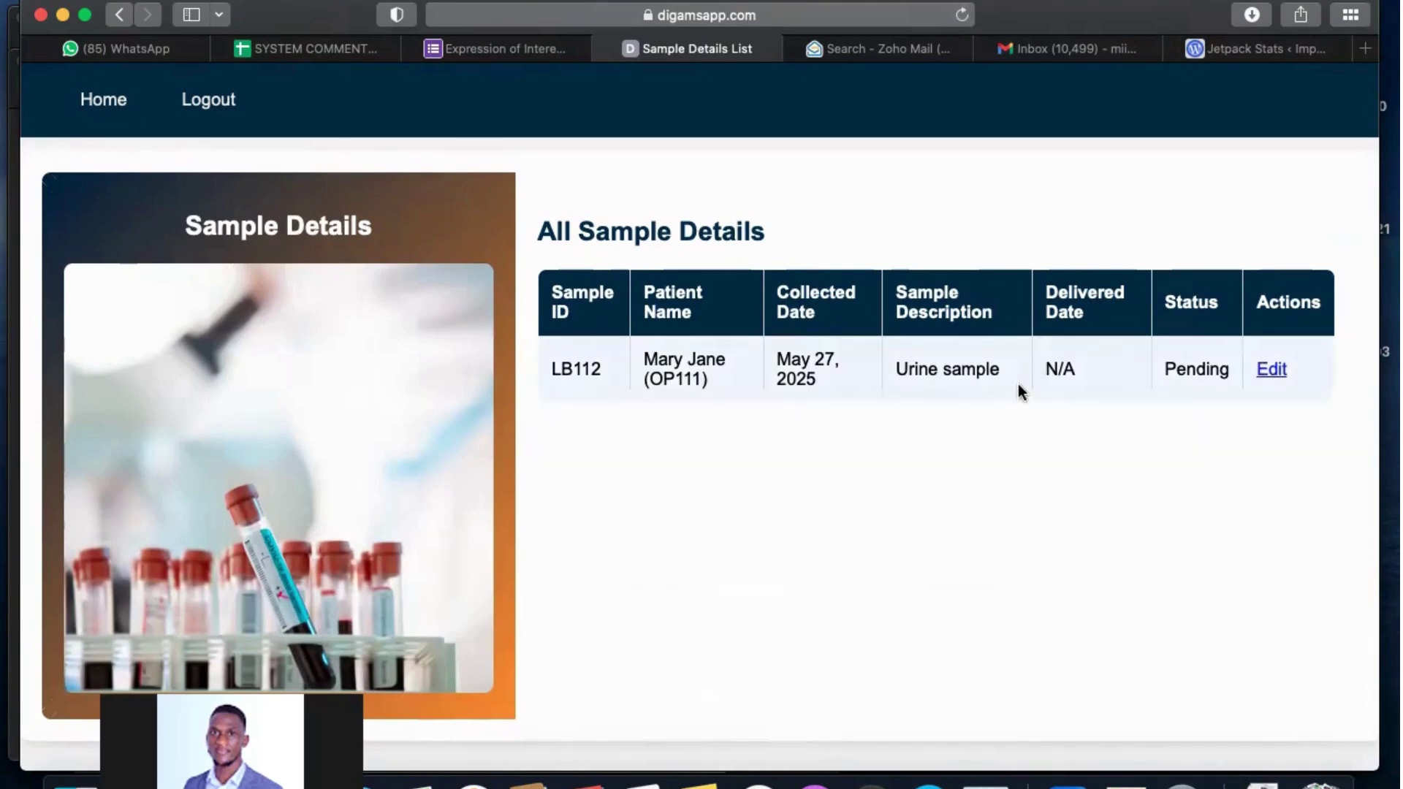
- Edit the pending urine sample, setting its status to Accepted and its delivered date to 27/05/2025
left_click(1270, 371)
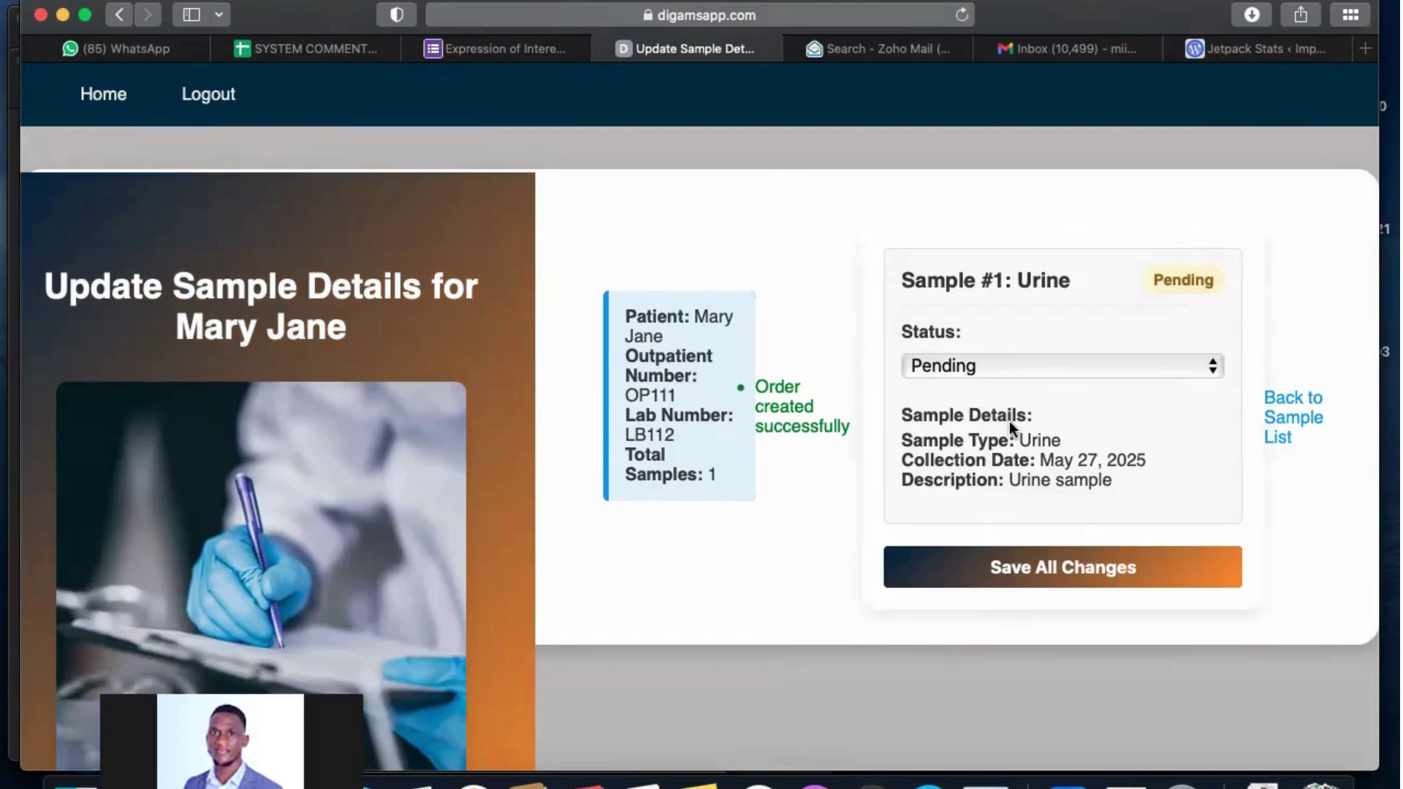
left_click(1154, 371)
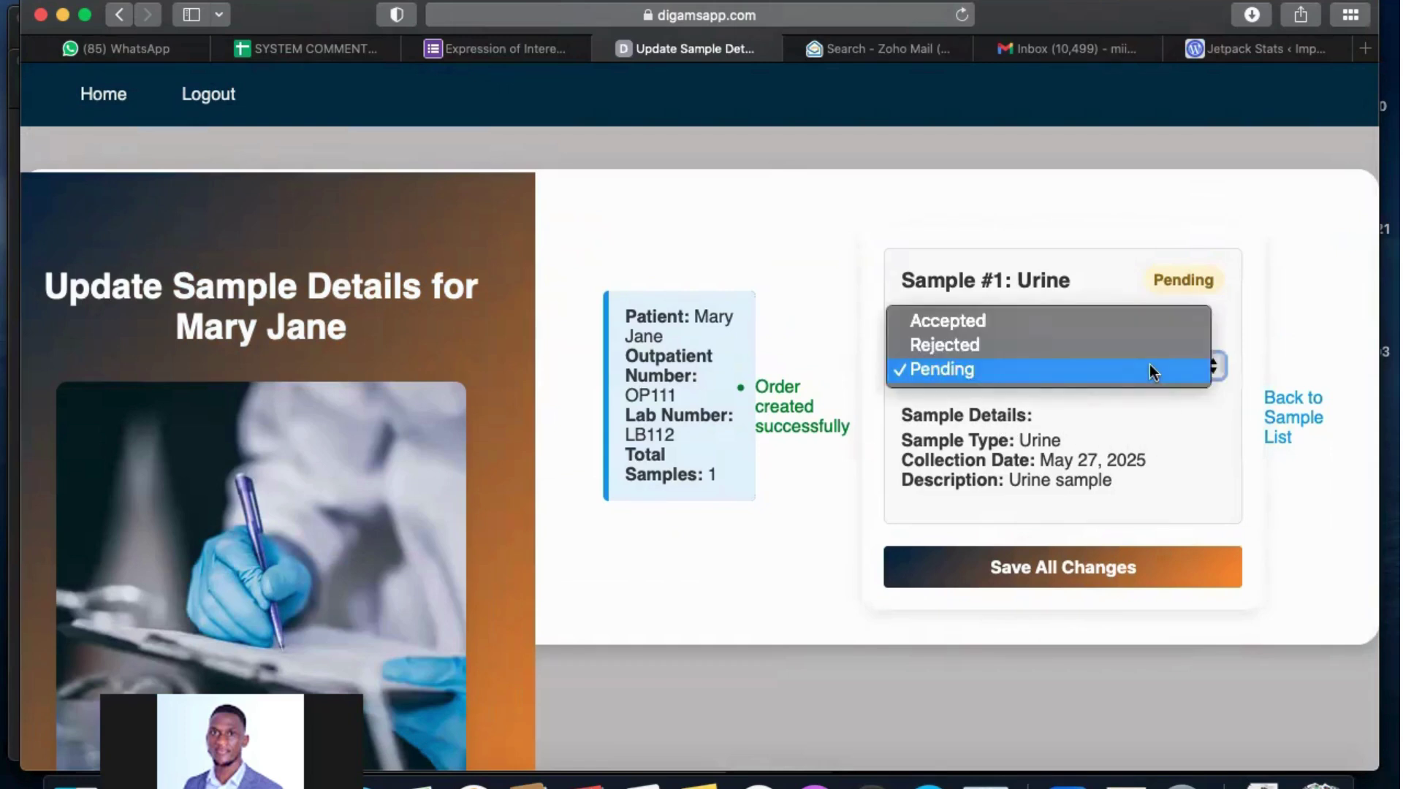
left_click(1068, 322)
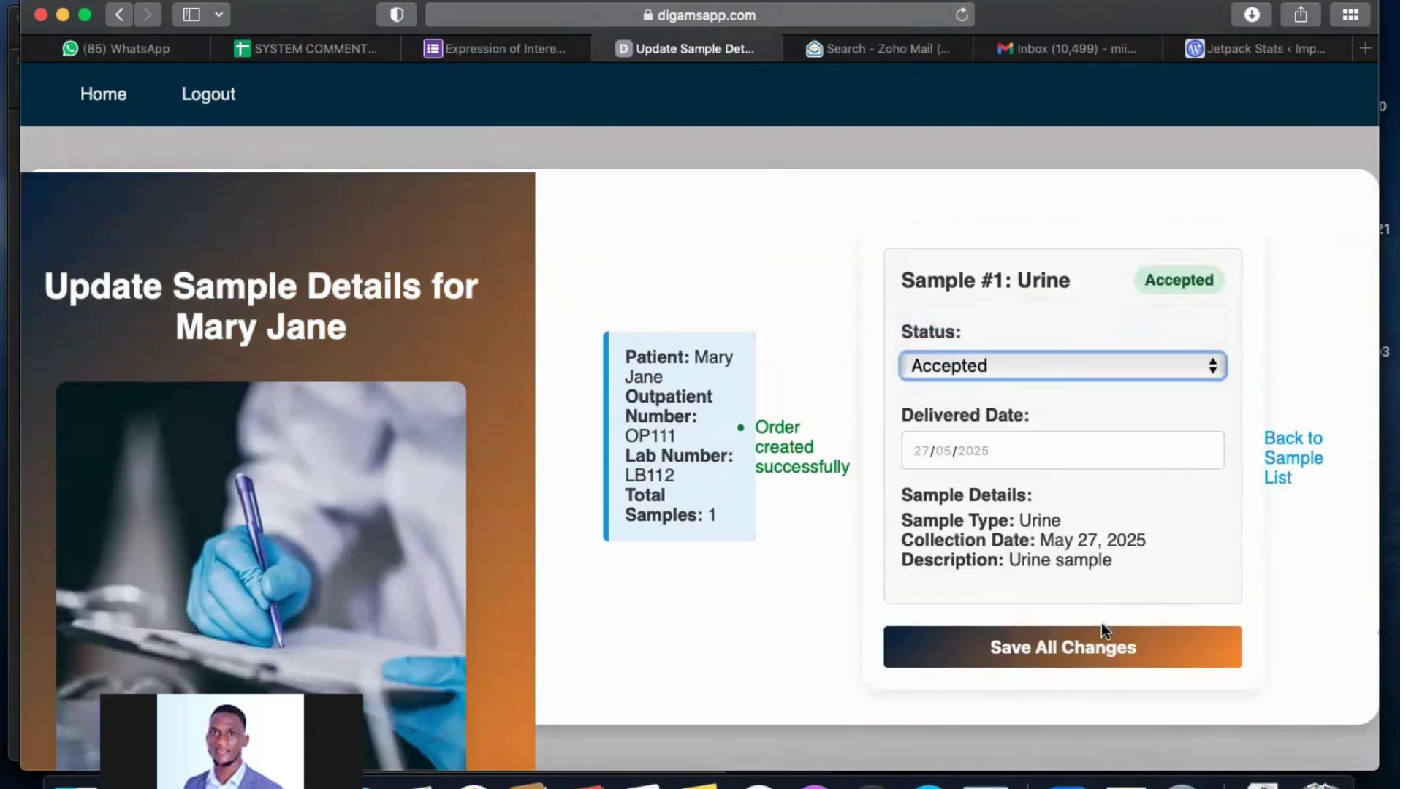
left_click(986, 450)
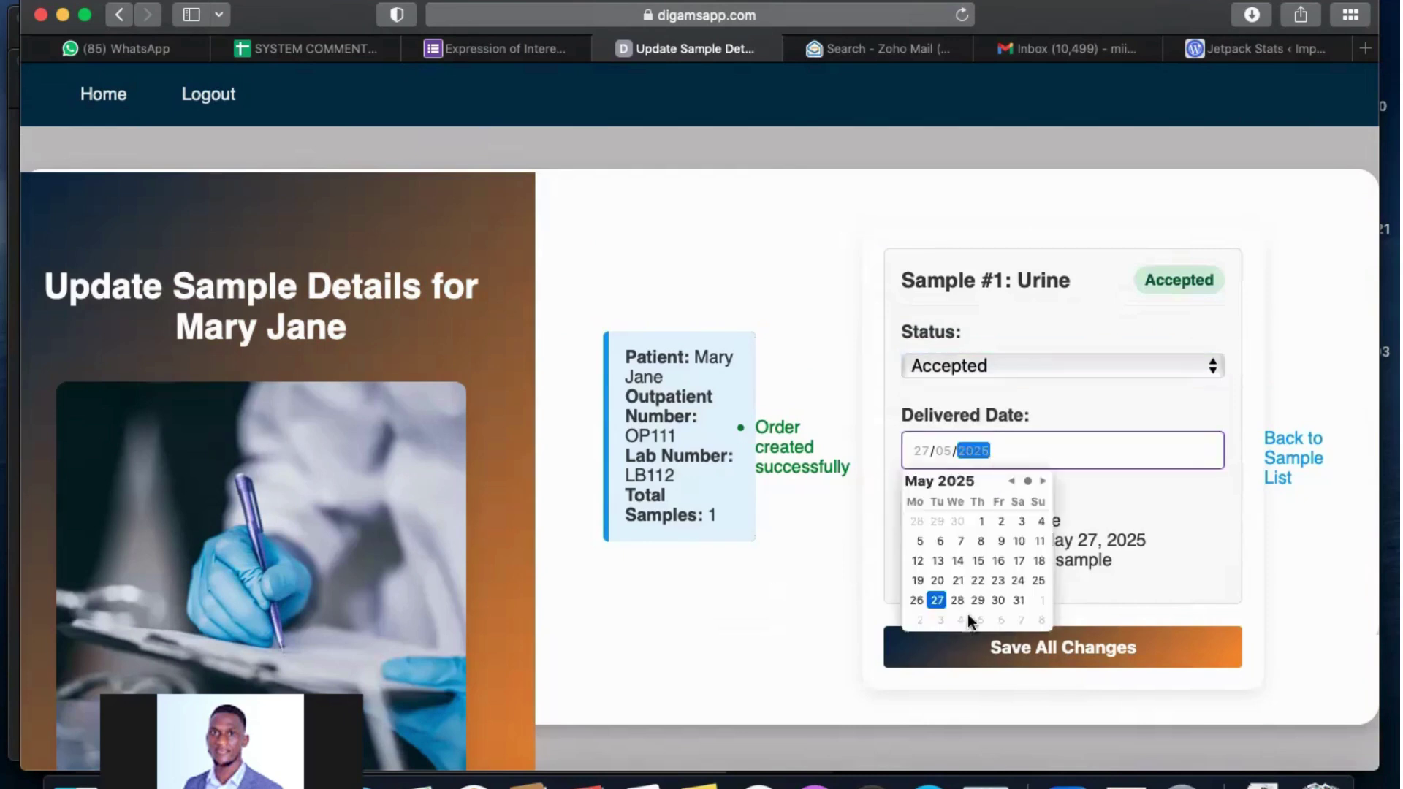
left_click(935, 599)
left_click(1119, 566)
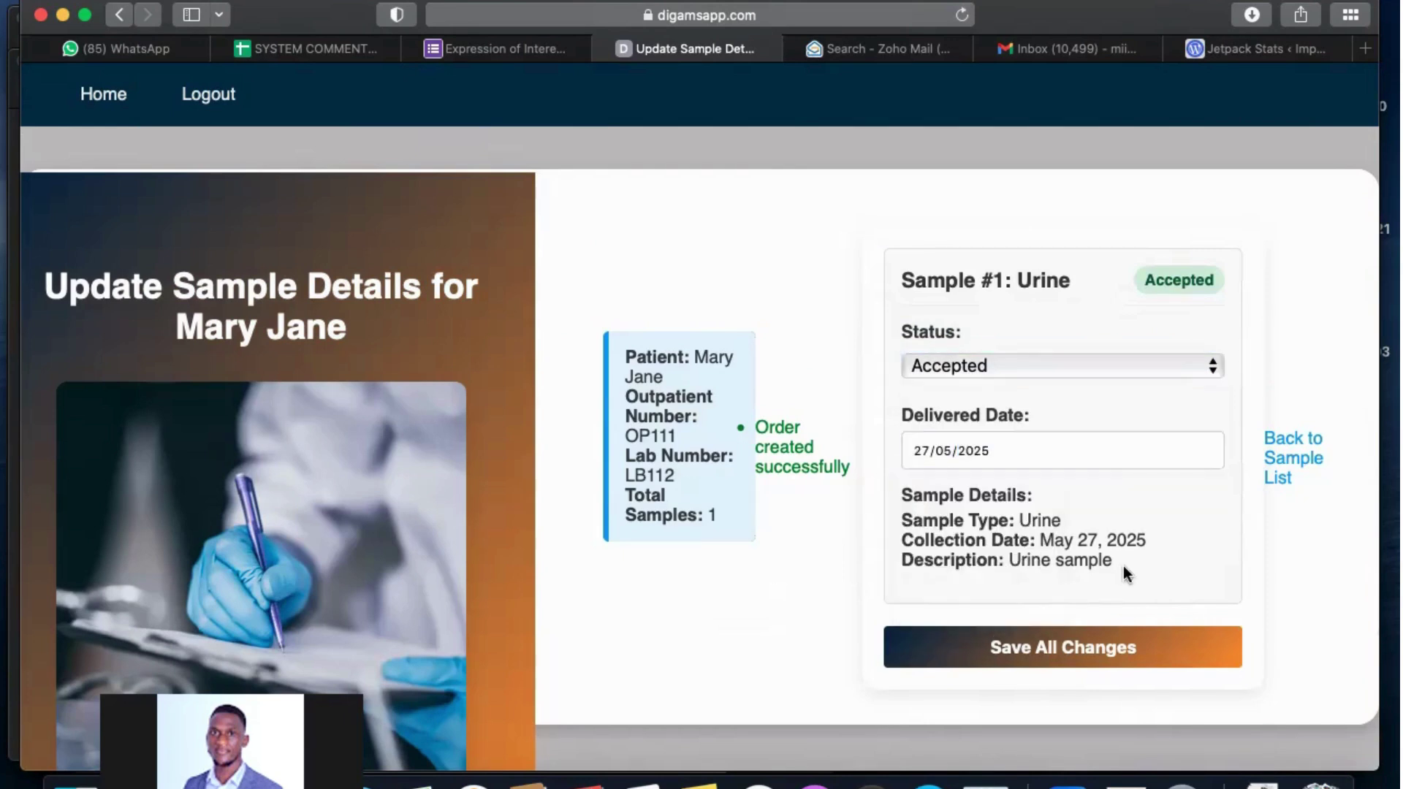
- Save the sample changes and open the results form for the Escherichia coli enteropathogenic eae gene test
left_click(1051, 638)
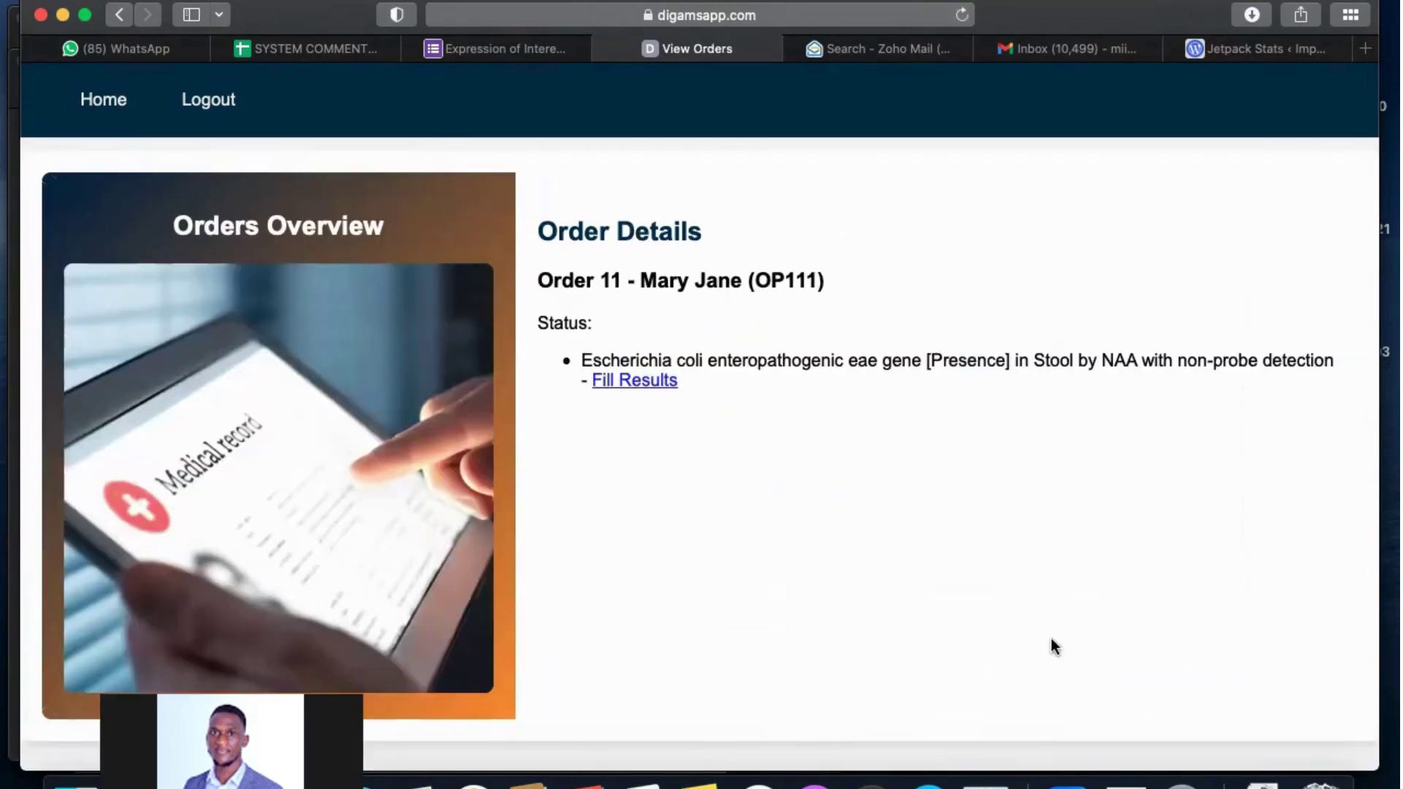
left_click(652, 382)
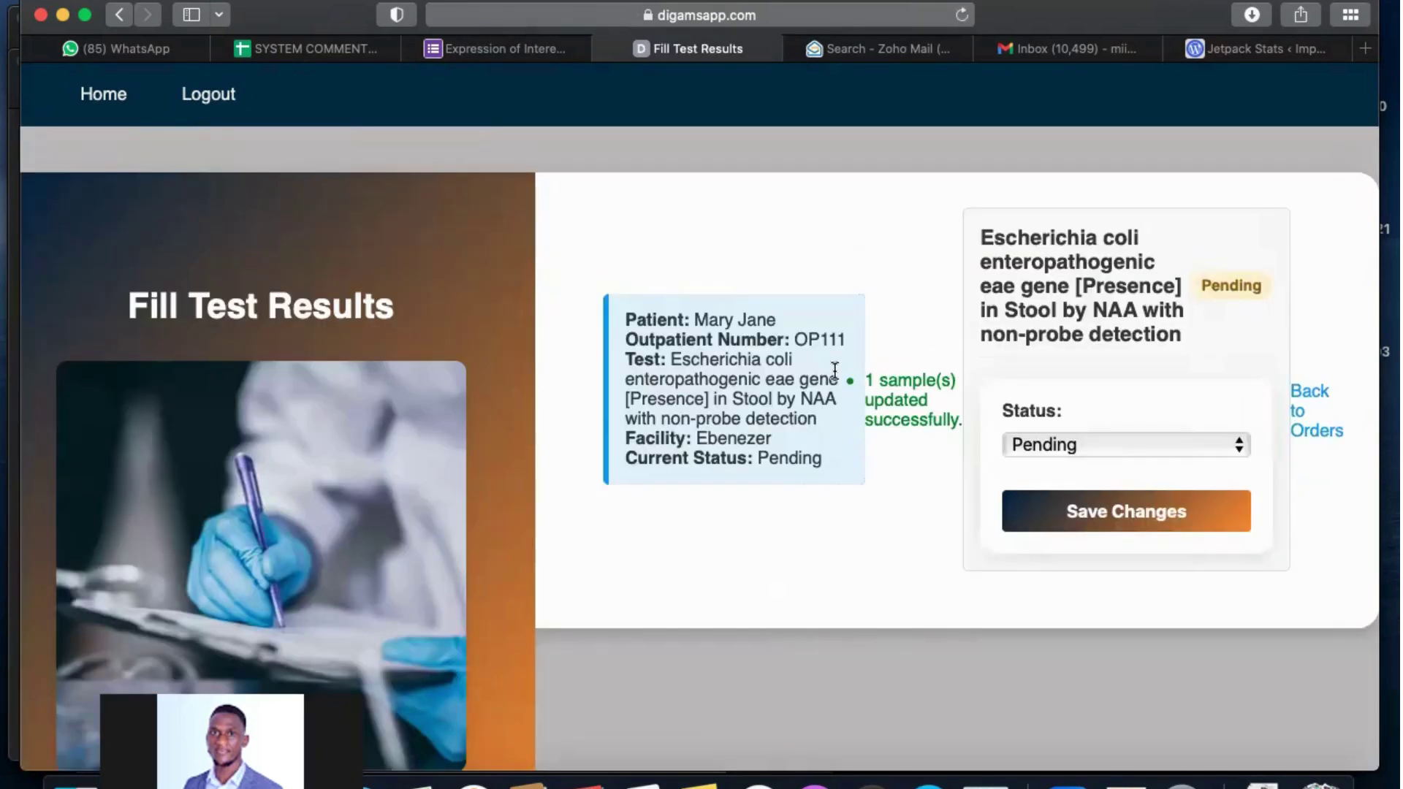
scroll(909, 493, "down", 2)
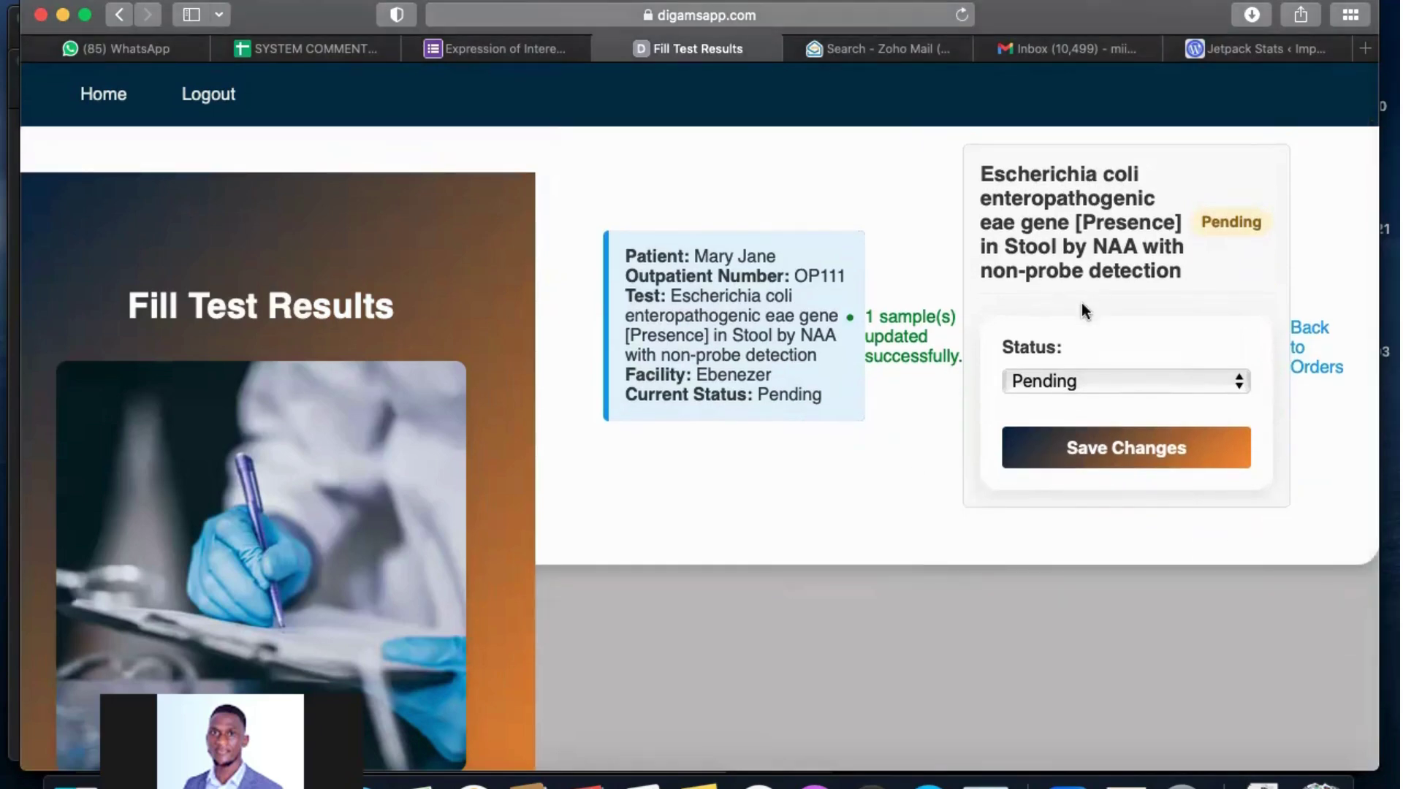
- Set the test's status to Completed, with the result value Positive and the unit One
left_click(1100, 374)
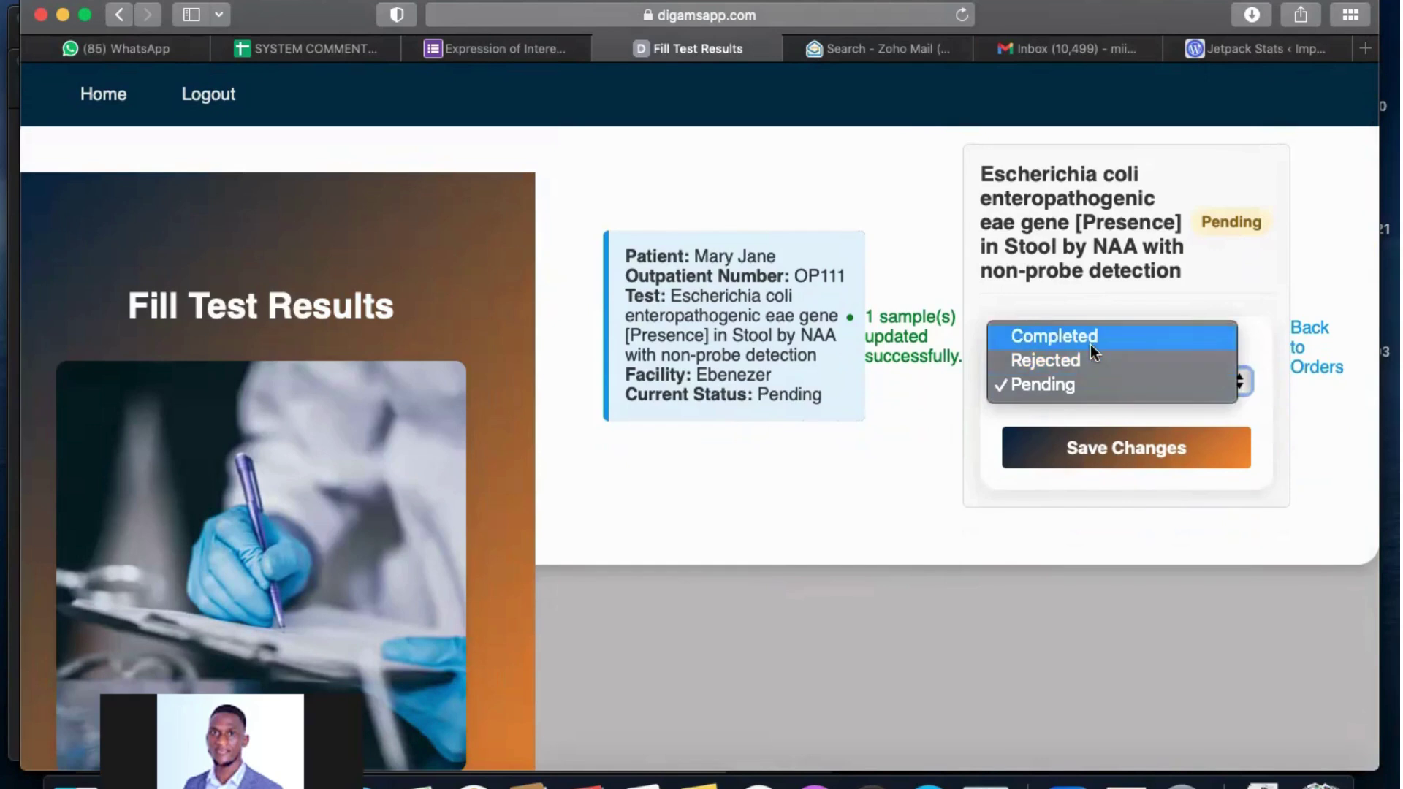
left_click(1090, 344)
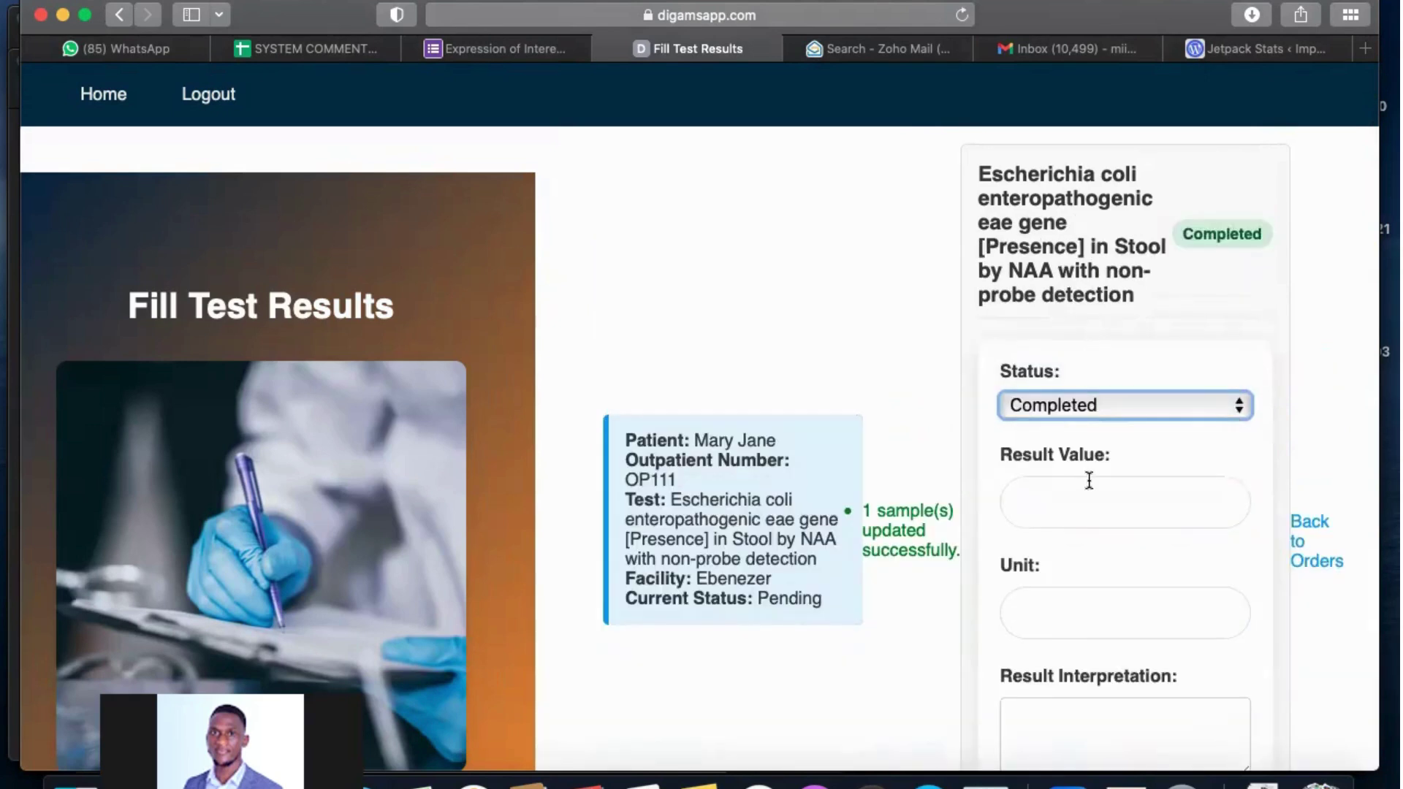
left_click(1068, 497)
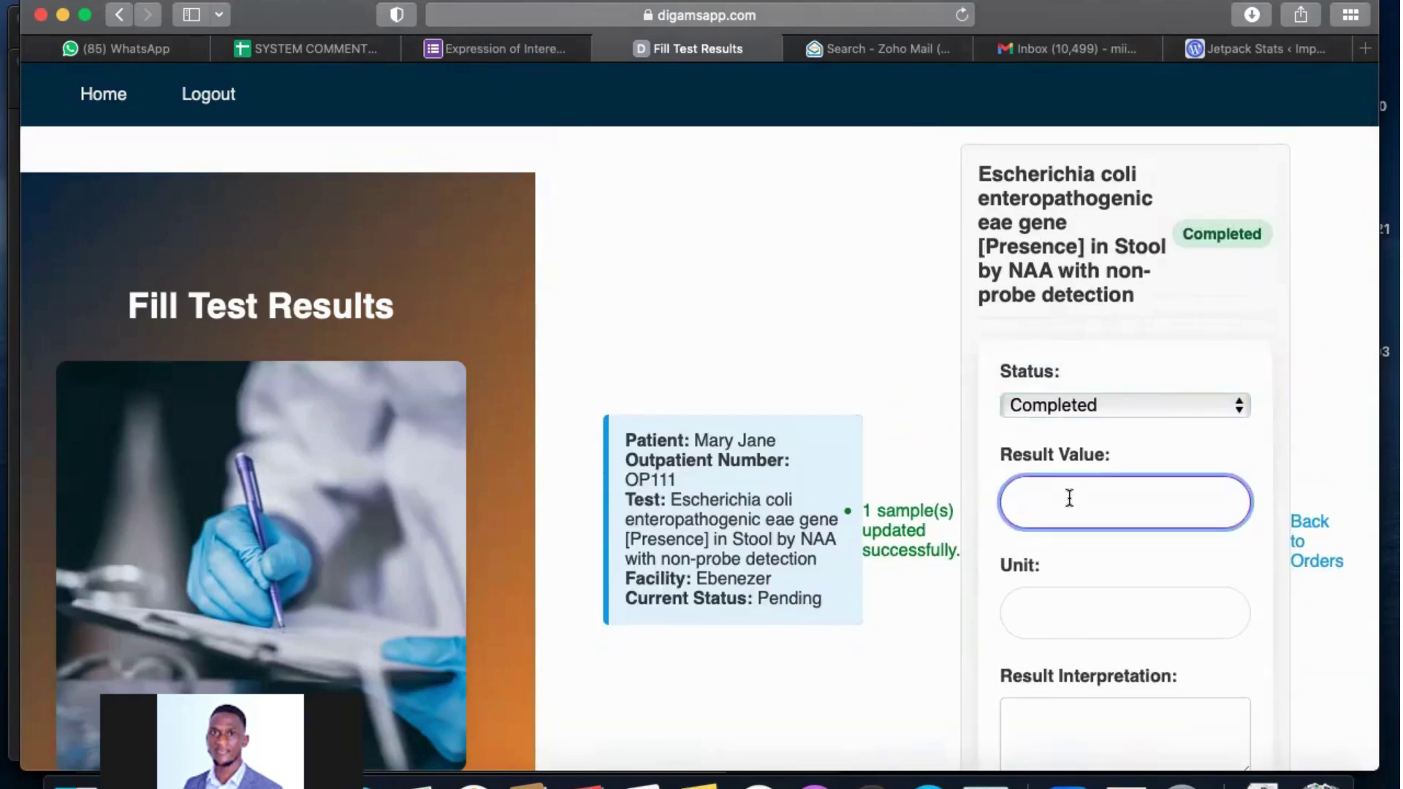
type("!")
key("BackSpace")
type("Positive")
left_click(1057, 618)
type("One")
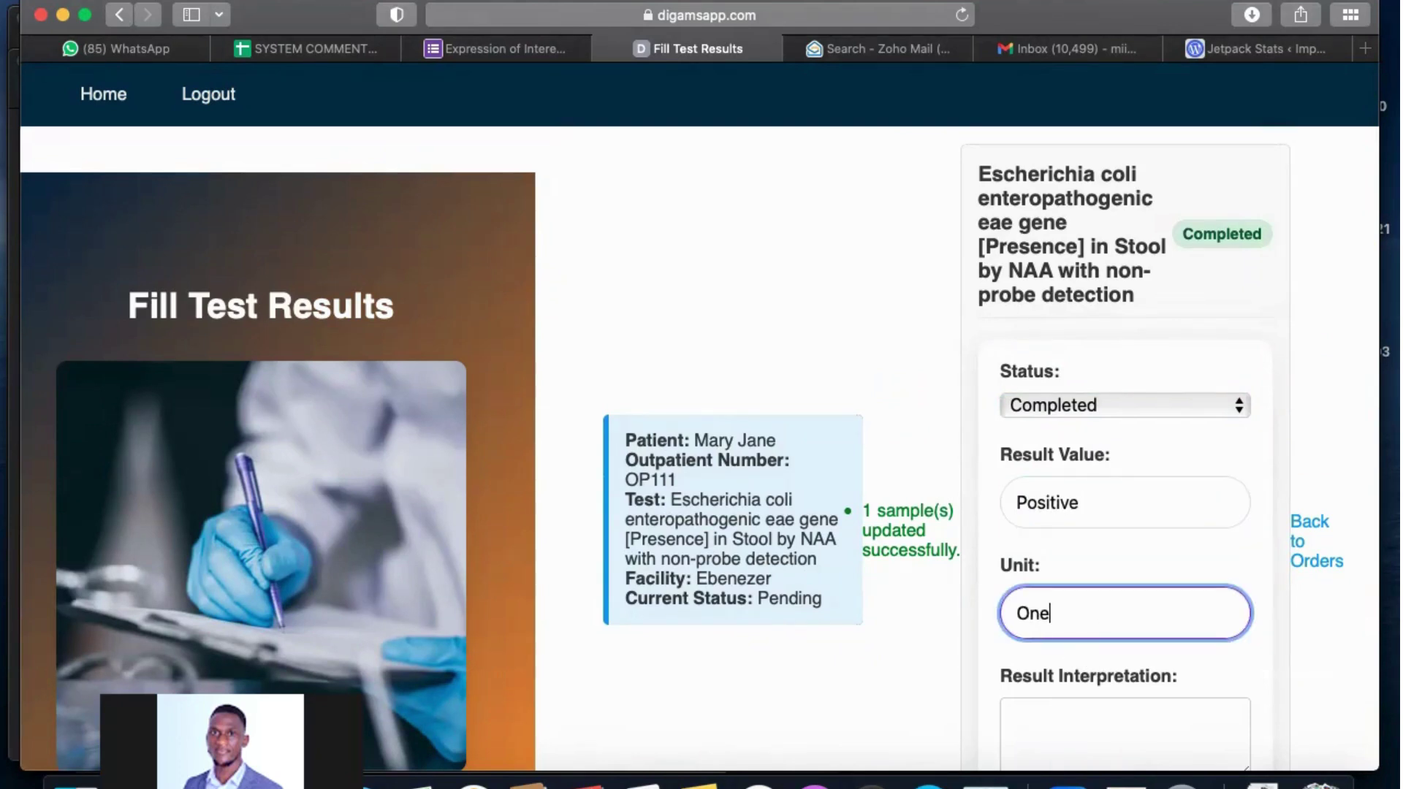
left_click(976, 673)
- Enter "Resistant gene" as the result interpretation and save the test results
scroll(976, 672, "down", 3)
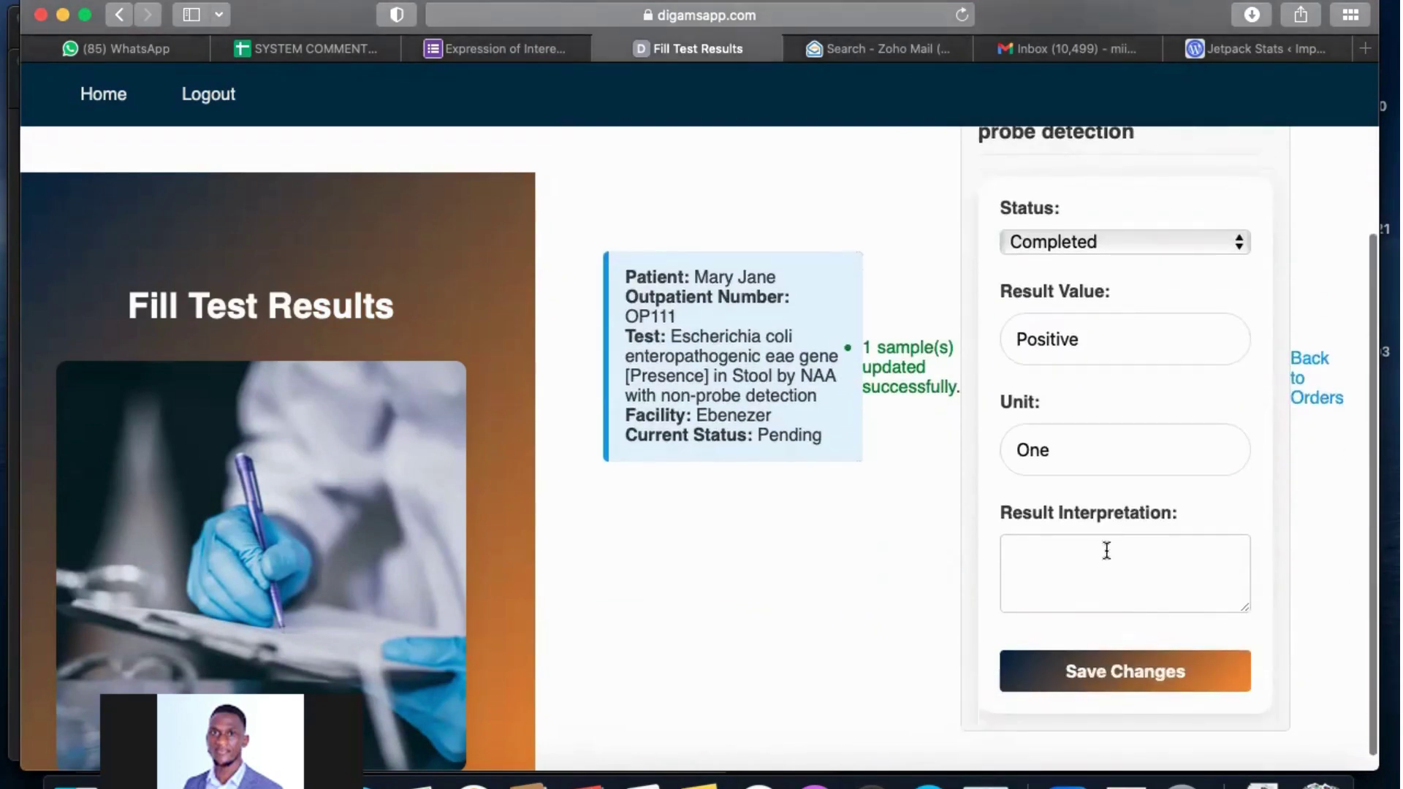
left_click(1057, 556)
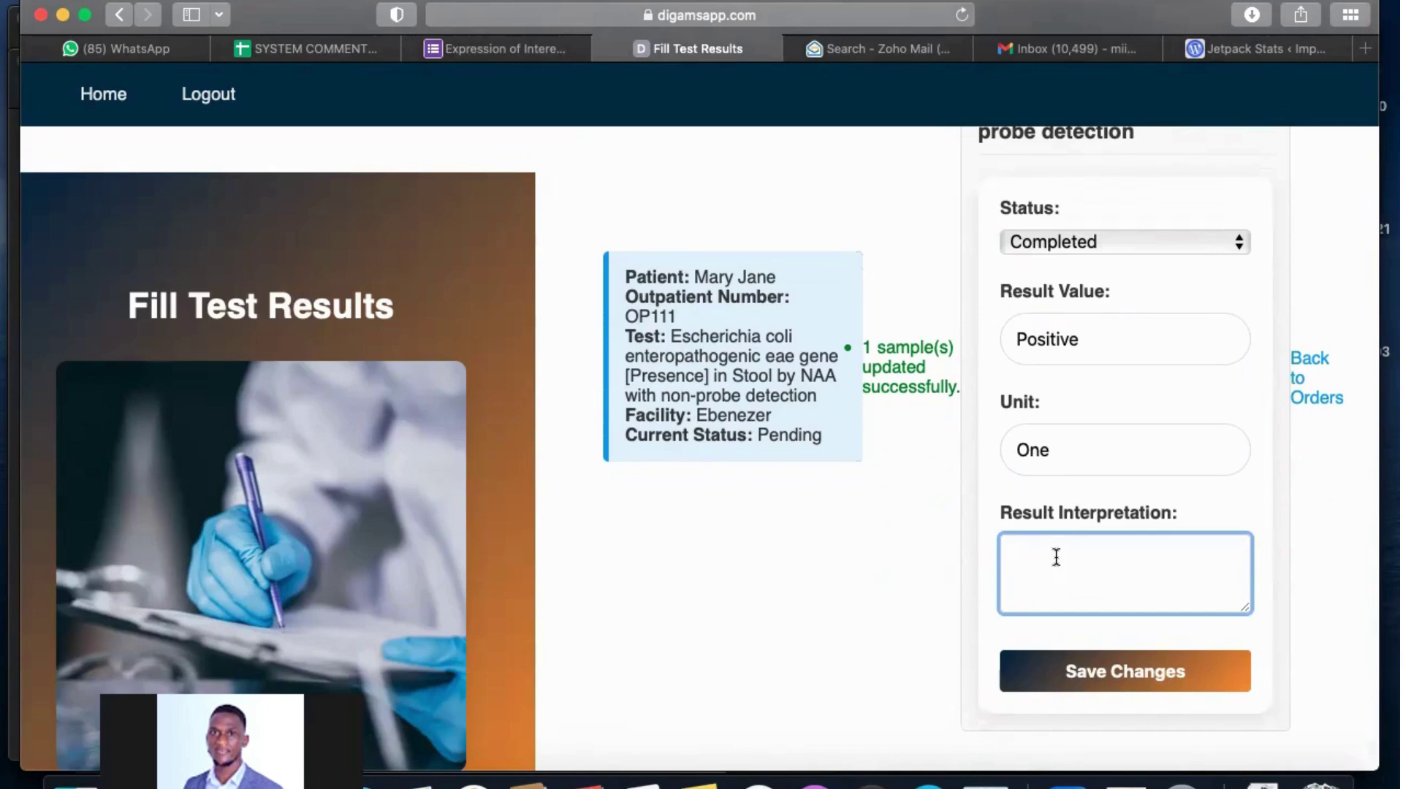
type("Resistant gene")
left_click(1106, 674)
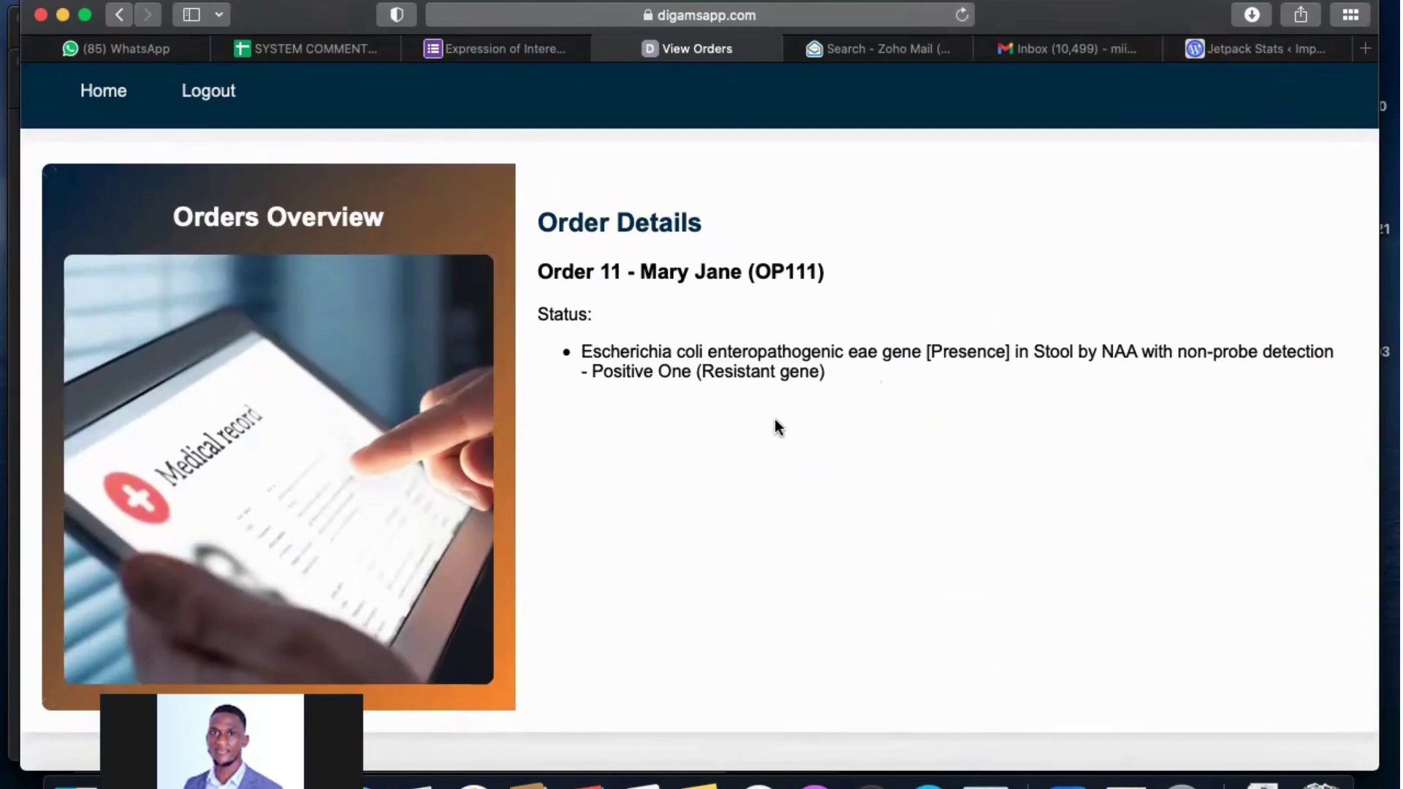
- Return to the home page and view the overview of all results
left_click(96, 106)
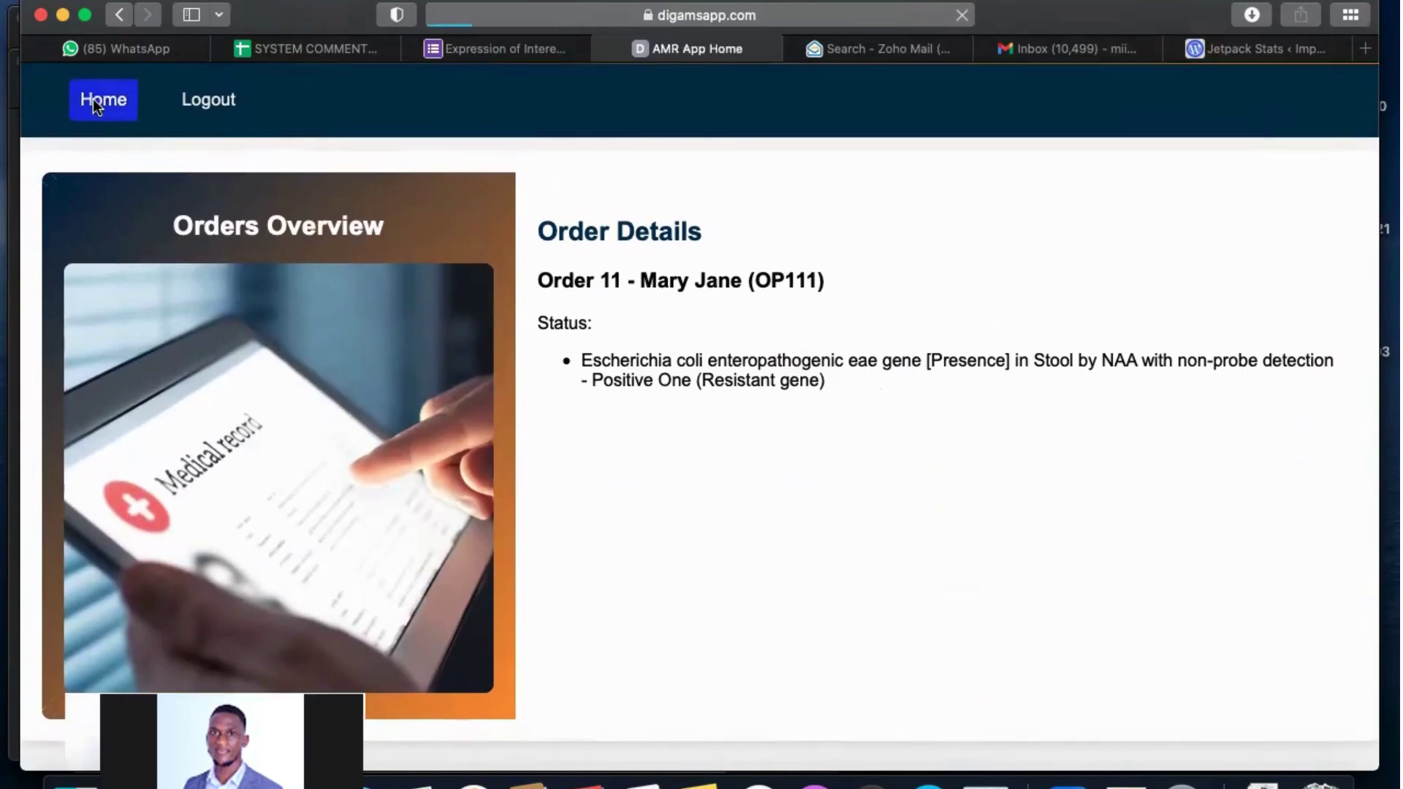
scroll(667, 446, "down", 5)
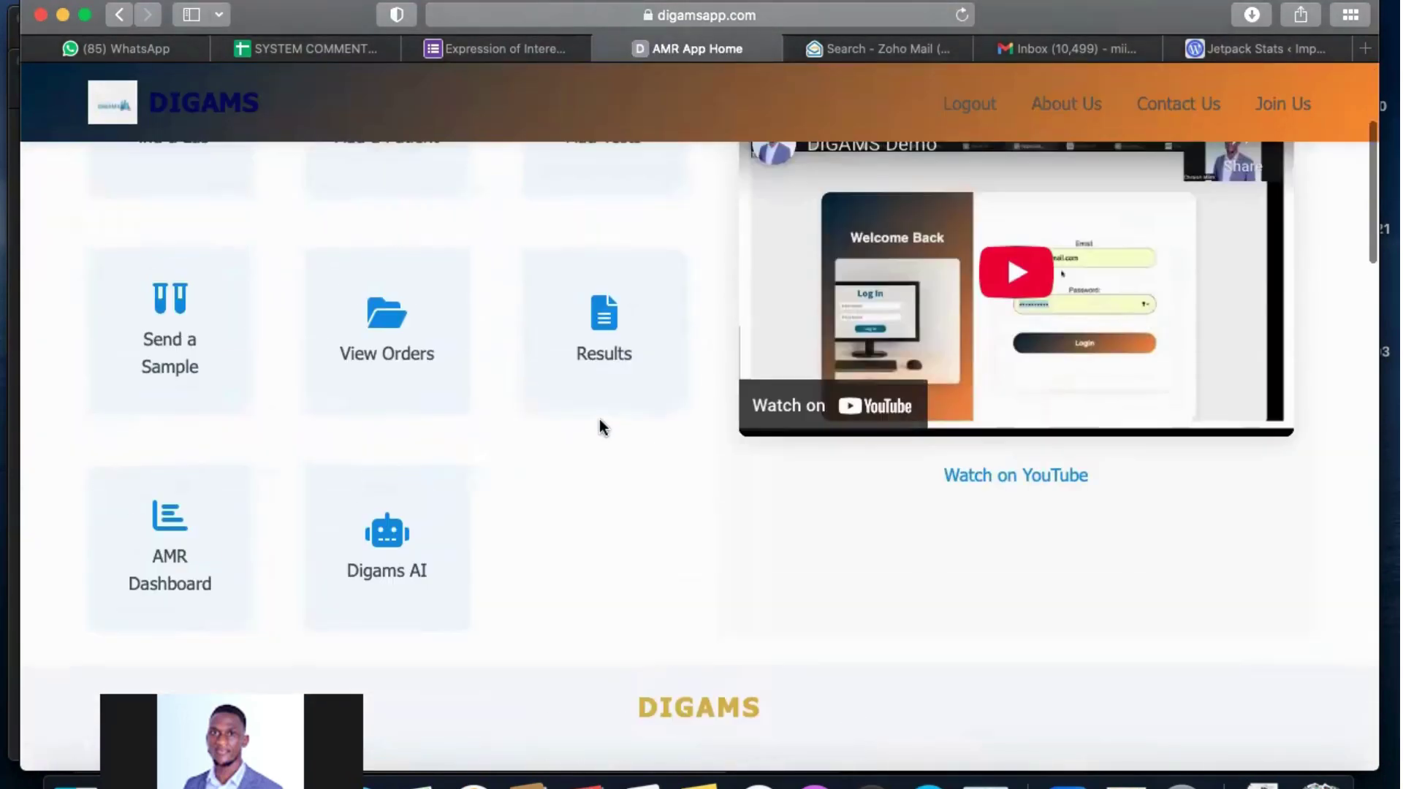
left_click(573, 363)
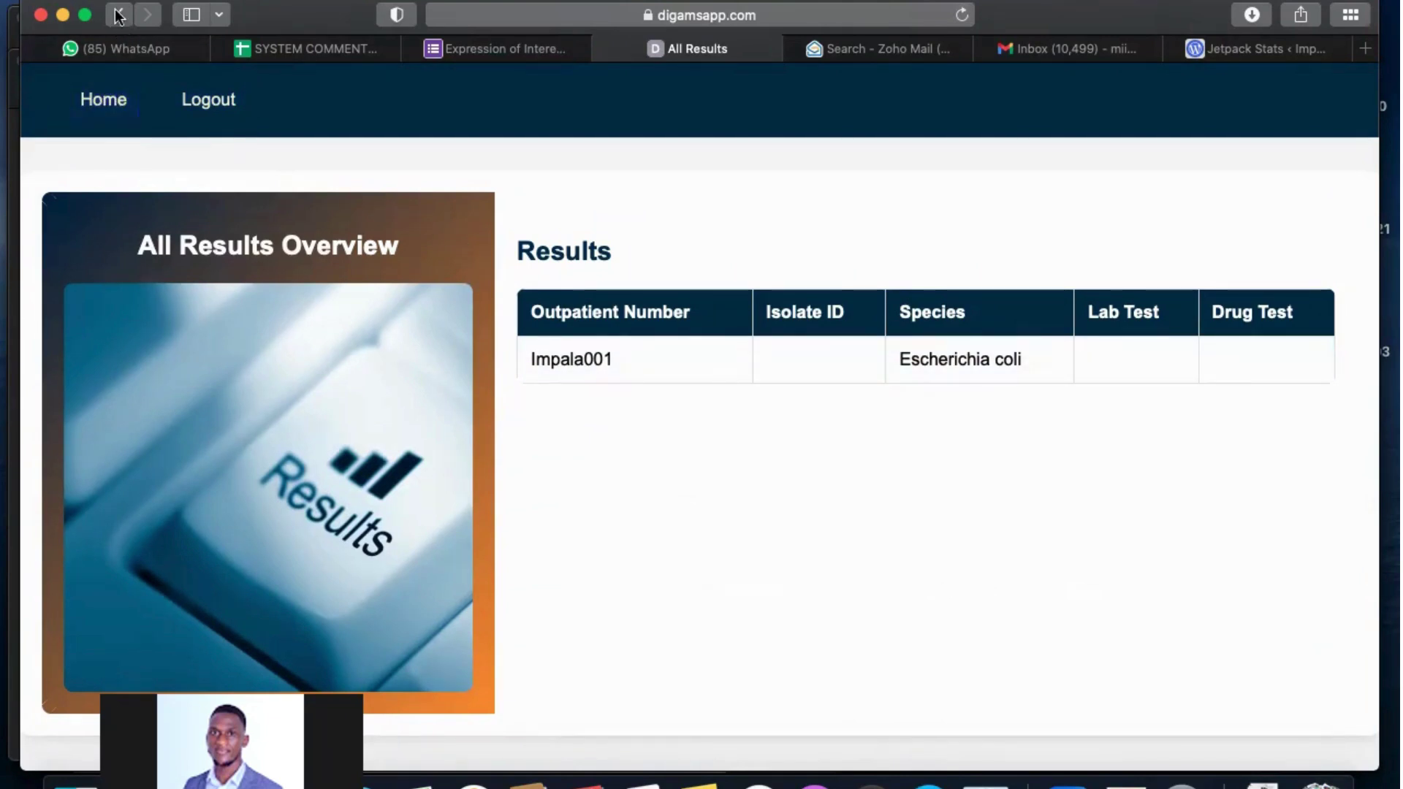
- Return to the home page and view the list of patients with orders
left_click(114, 98)
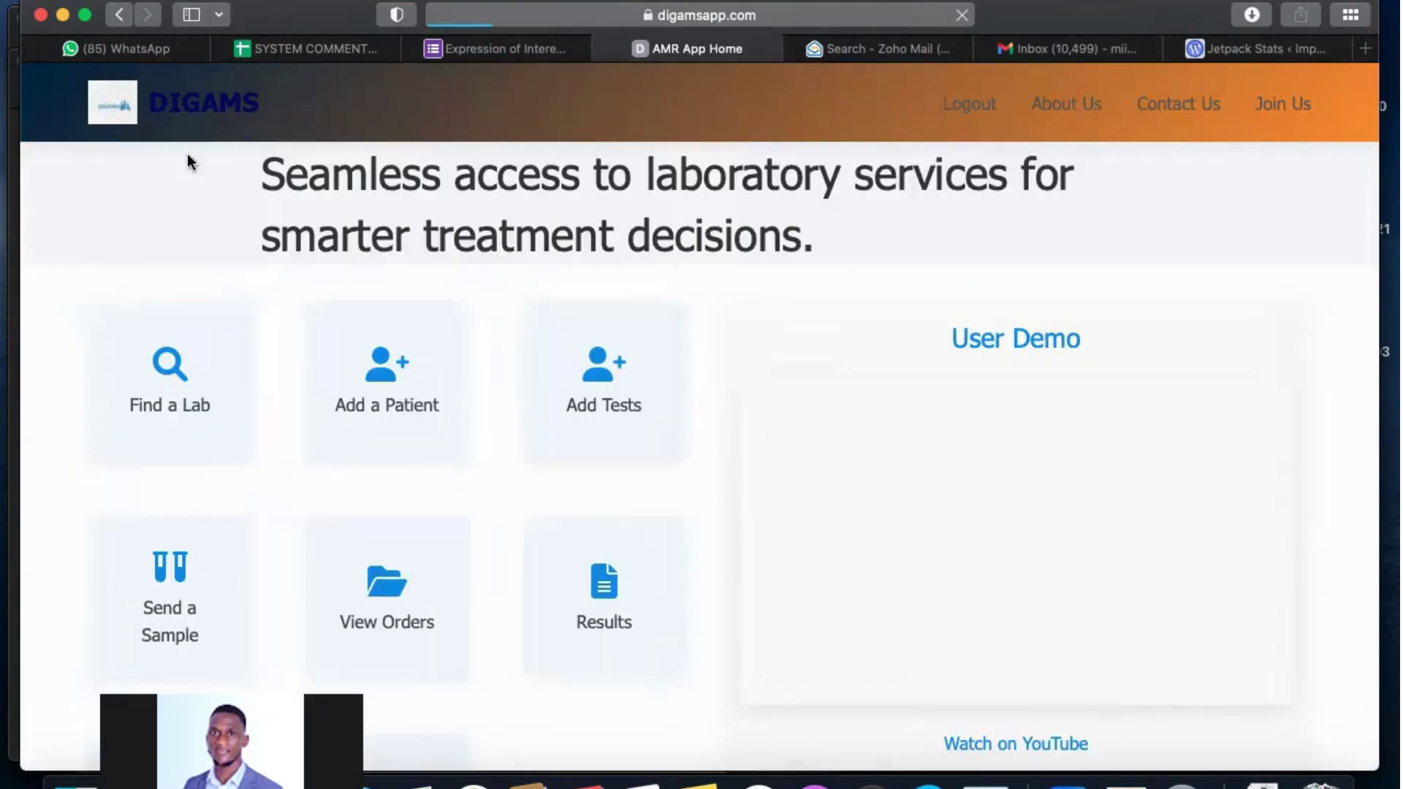
scroll(555, 571, "down", 2)
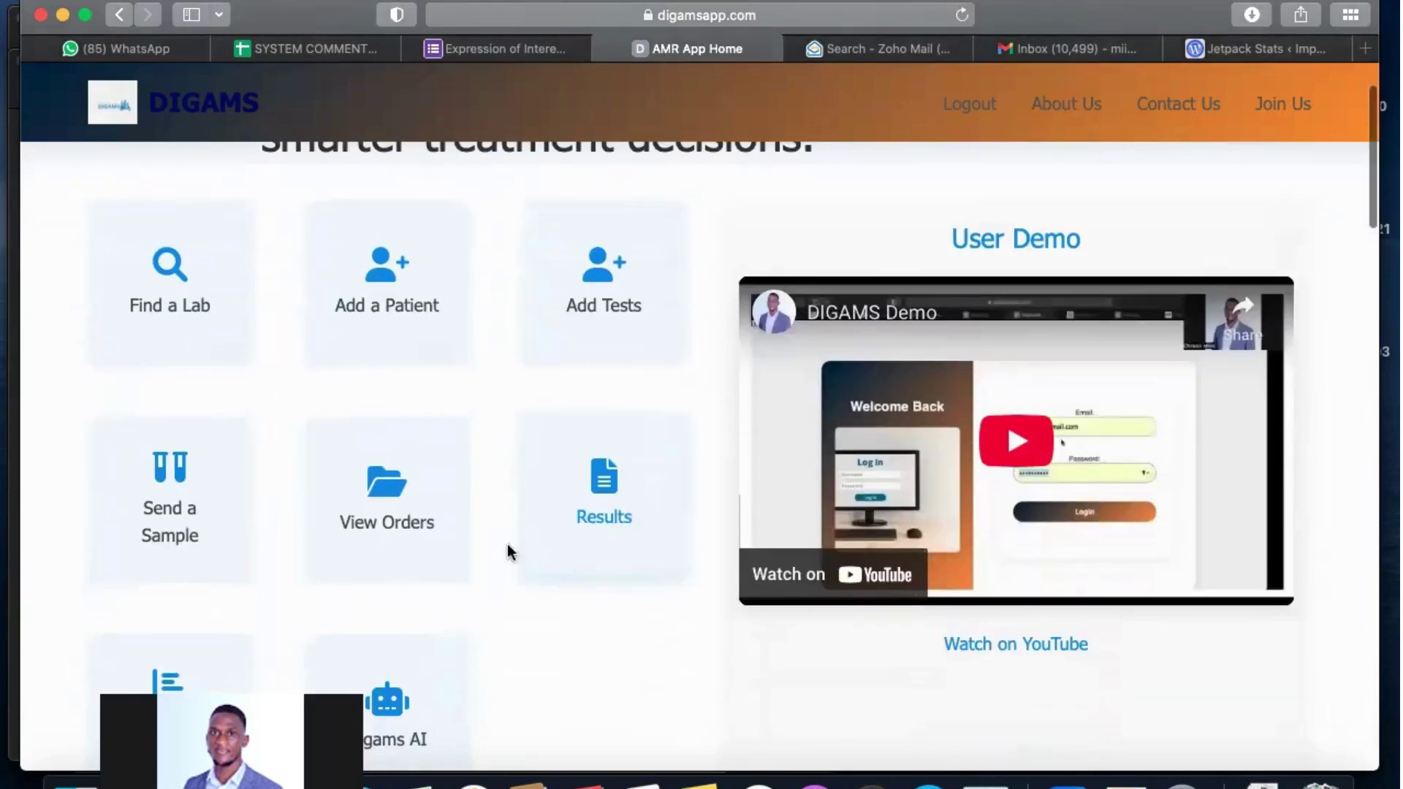
left_click(440, 539)
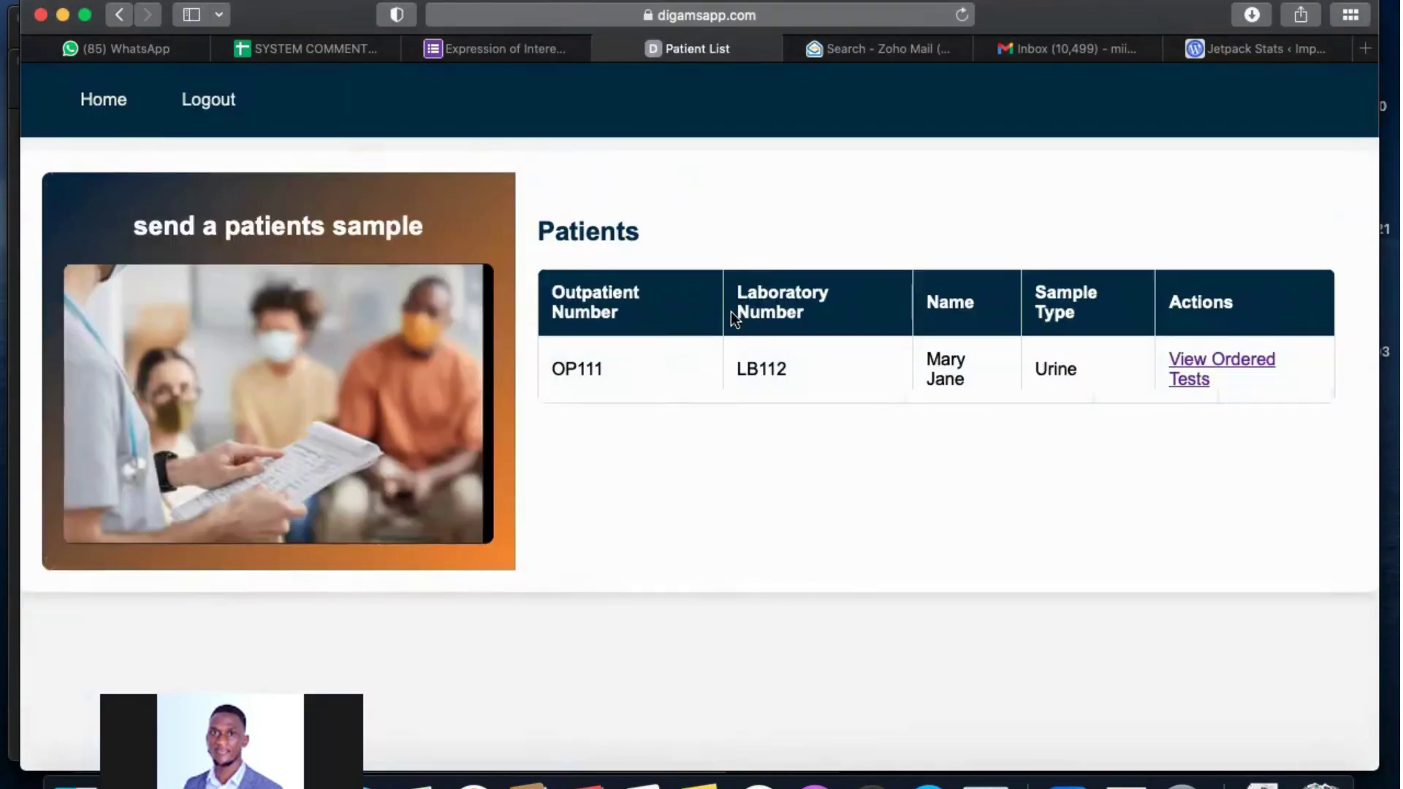
- Leave the patient list, view the AMR Dashboard, and go back to the home page
left_click(119, 14)
scroll(555, 564, "down", 5)
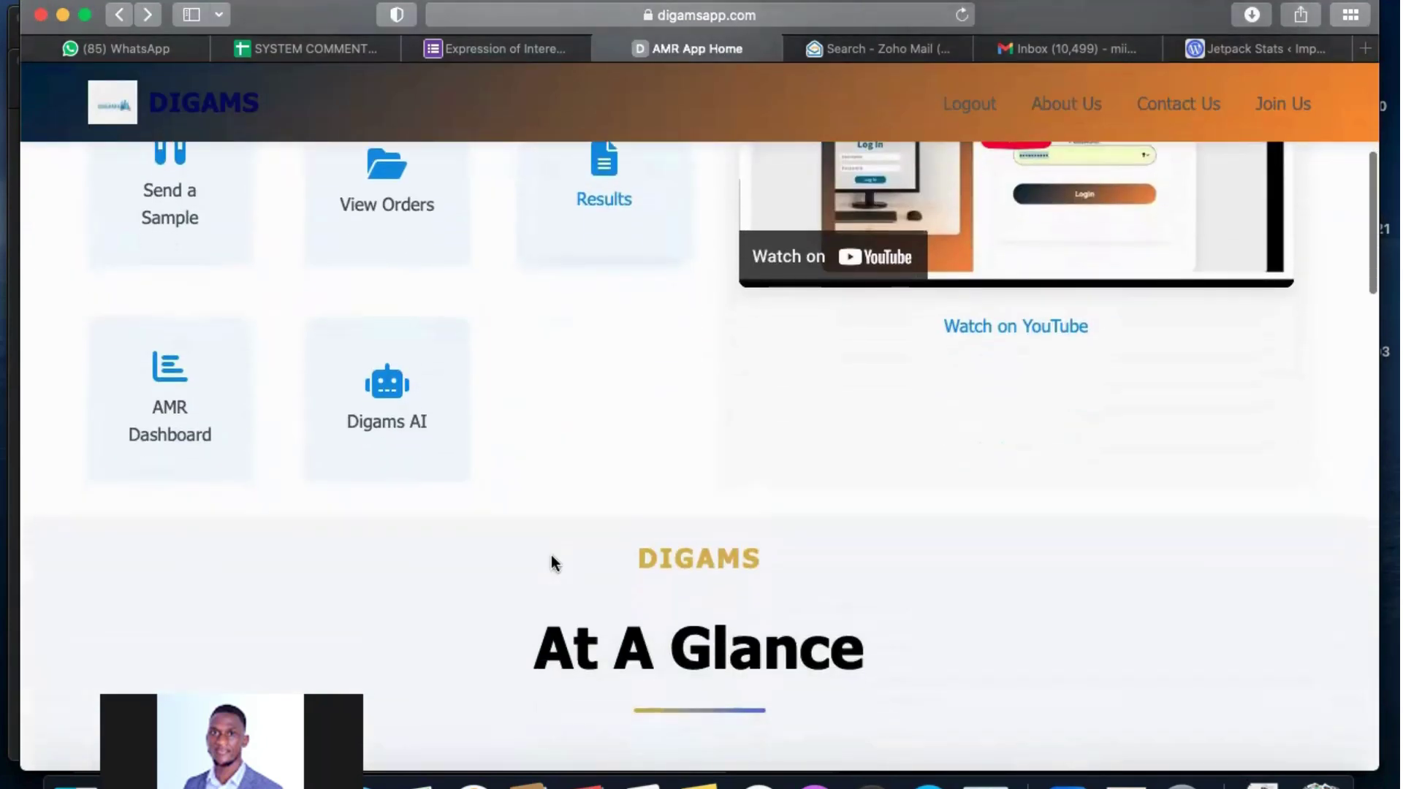
left_click(196, 429)
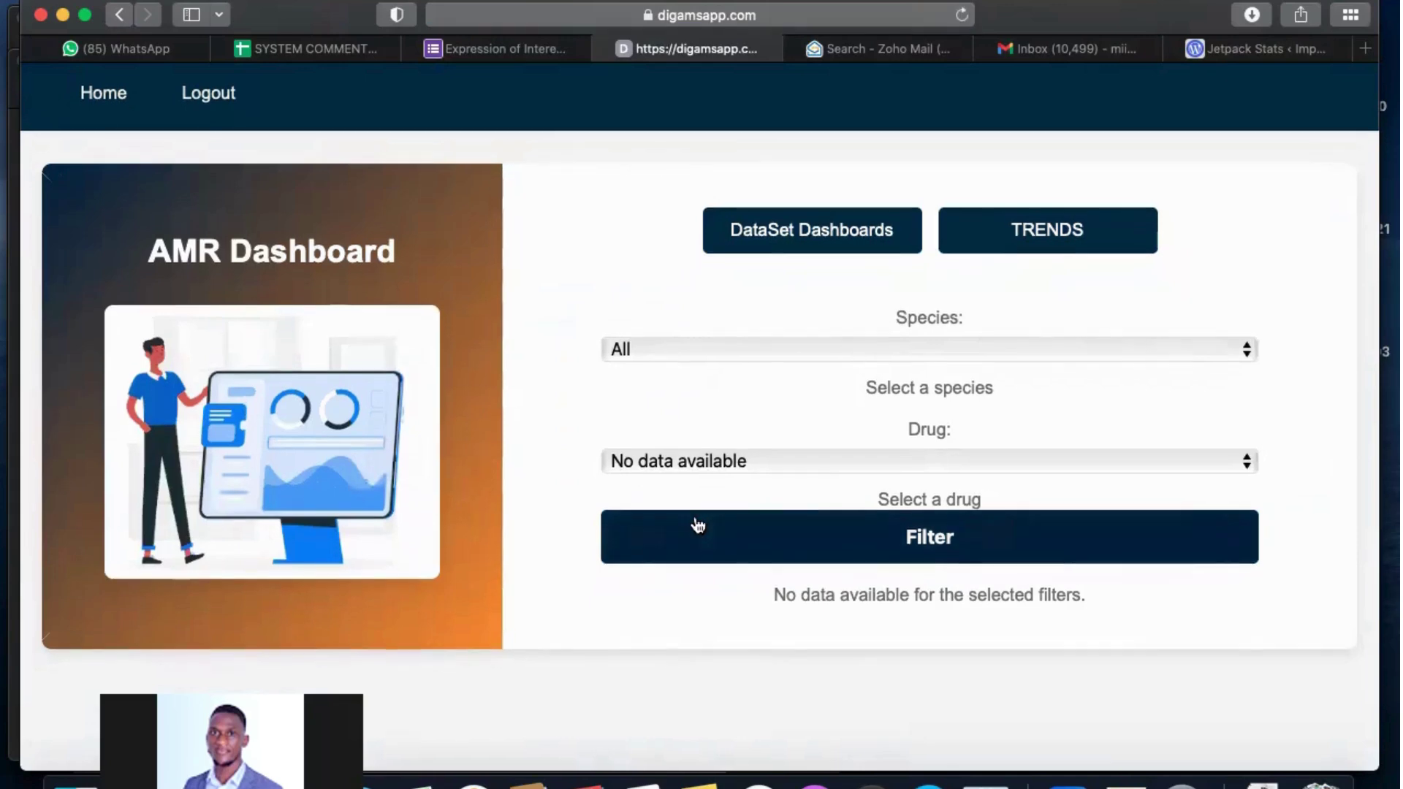
left_click(117, 22)
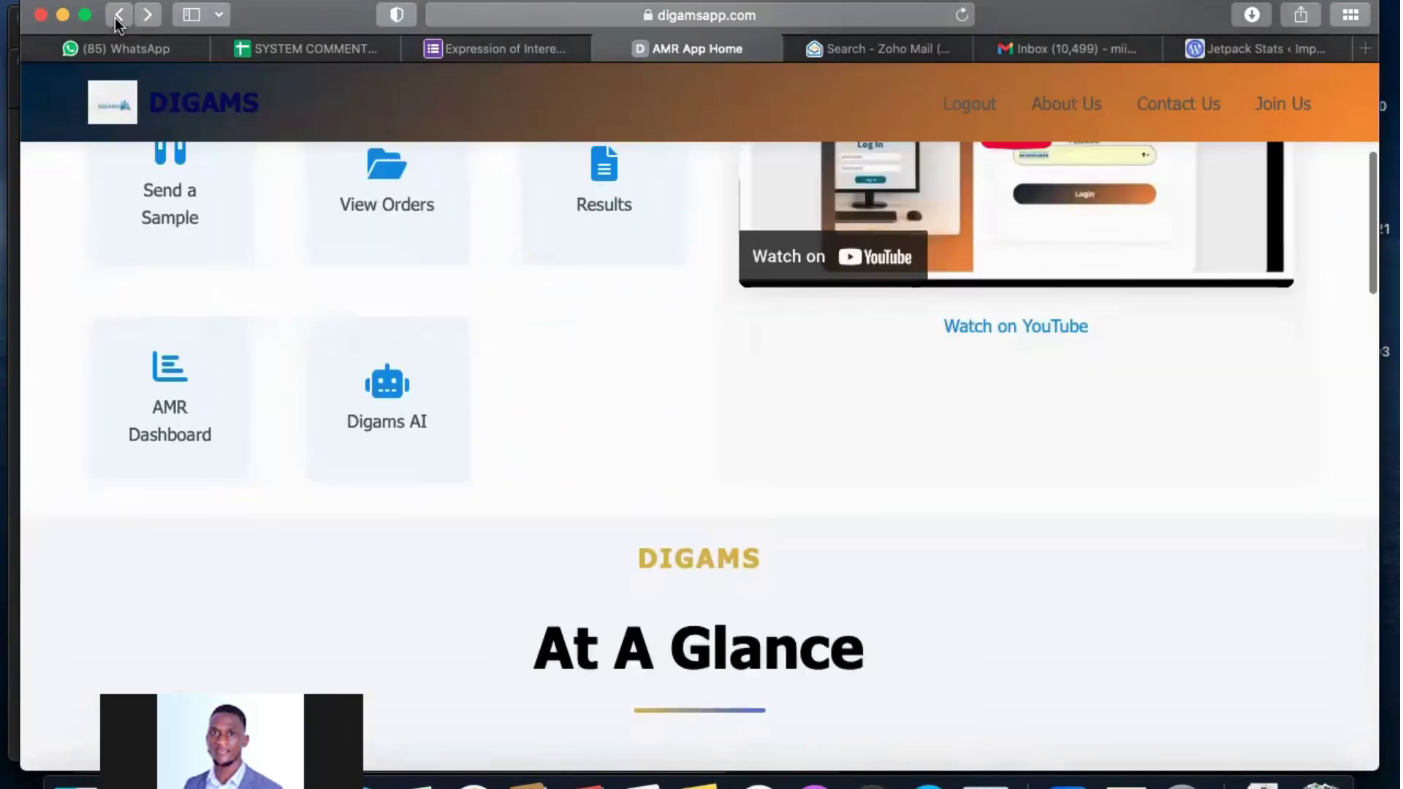
- Open the order tracking page at digamsapp.com/creator/
scroll(564, 412, "up", 2)
scroll(562, 404, "up", 4)
scroll(564, 406, "down", 2)
scroll(731, 234, "down", 1)
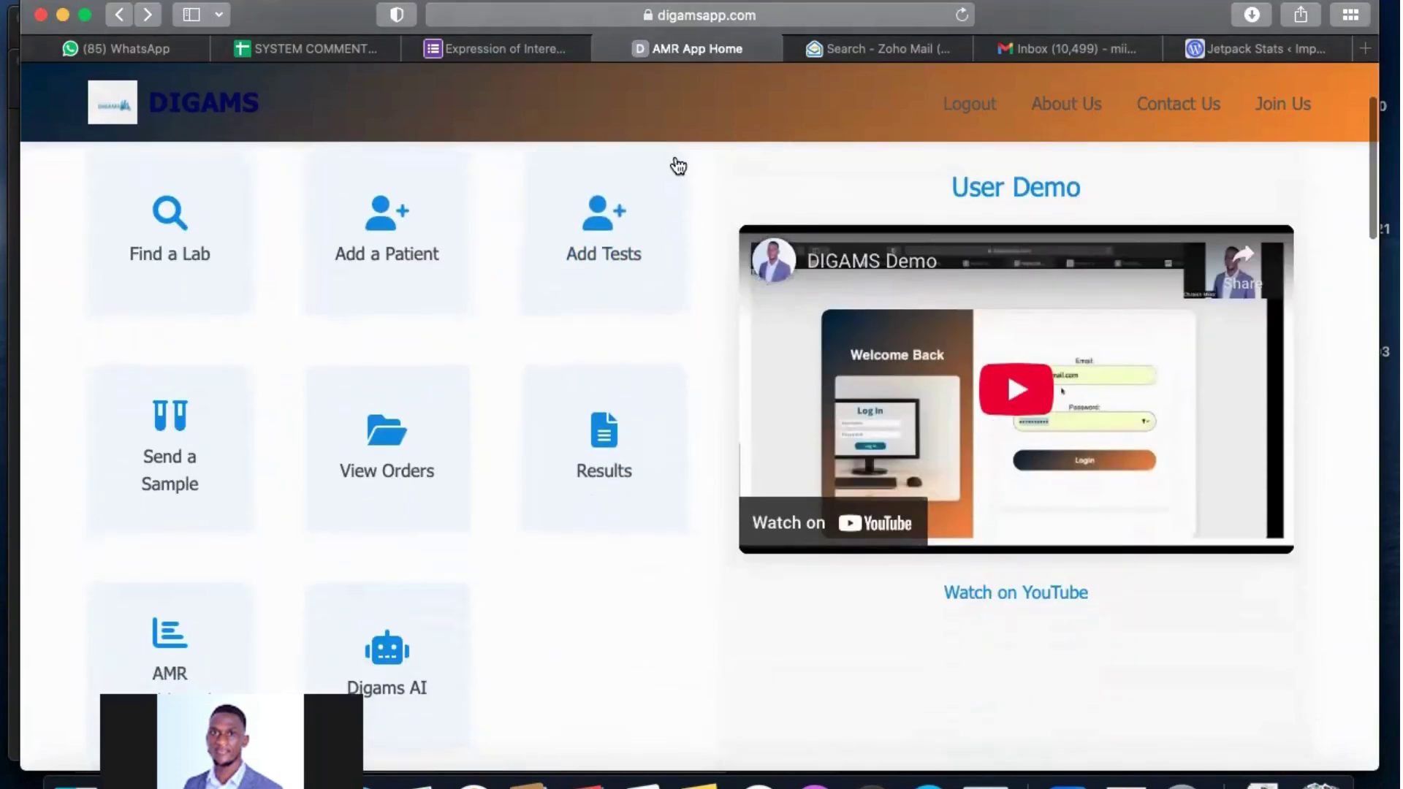
left_click(665, 14)
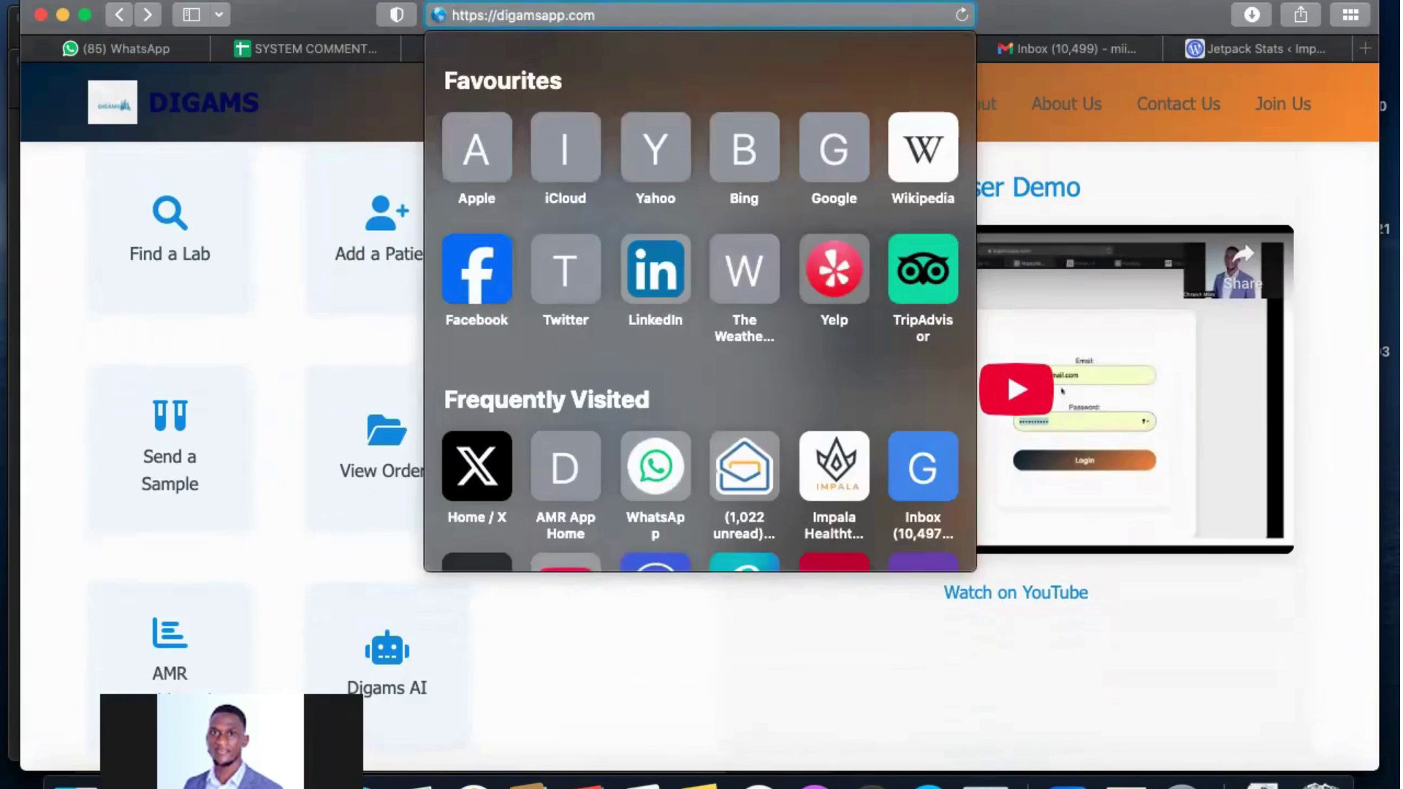
type("/c")
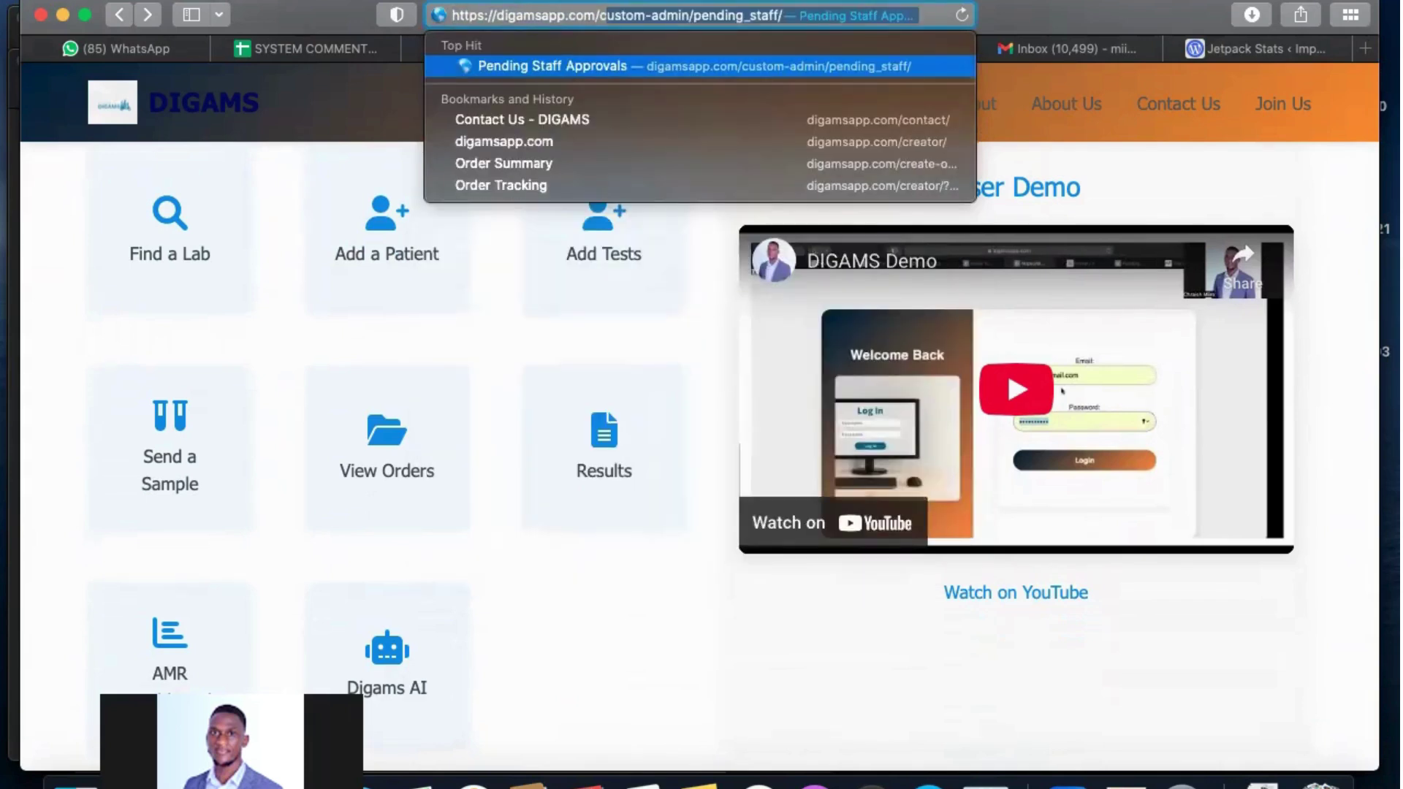
type("r")
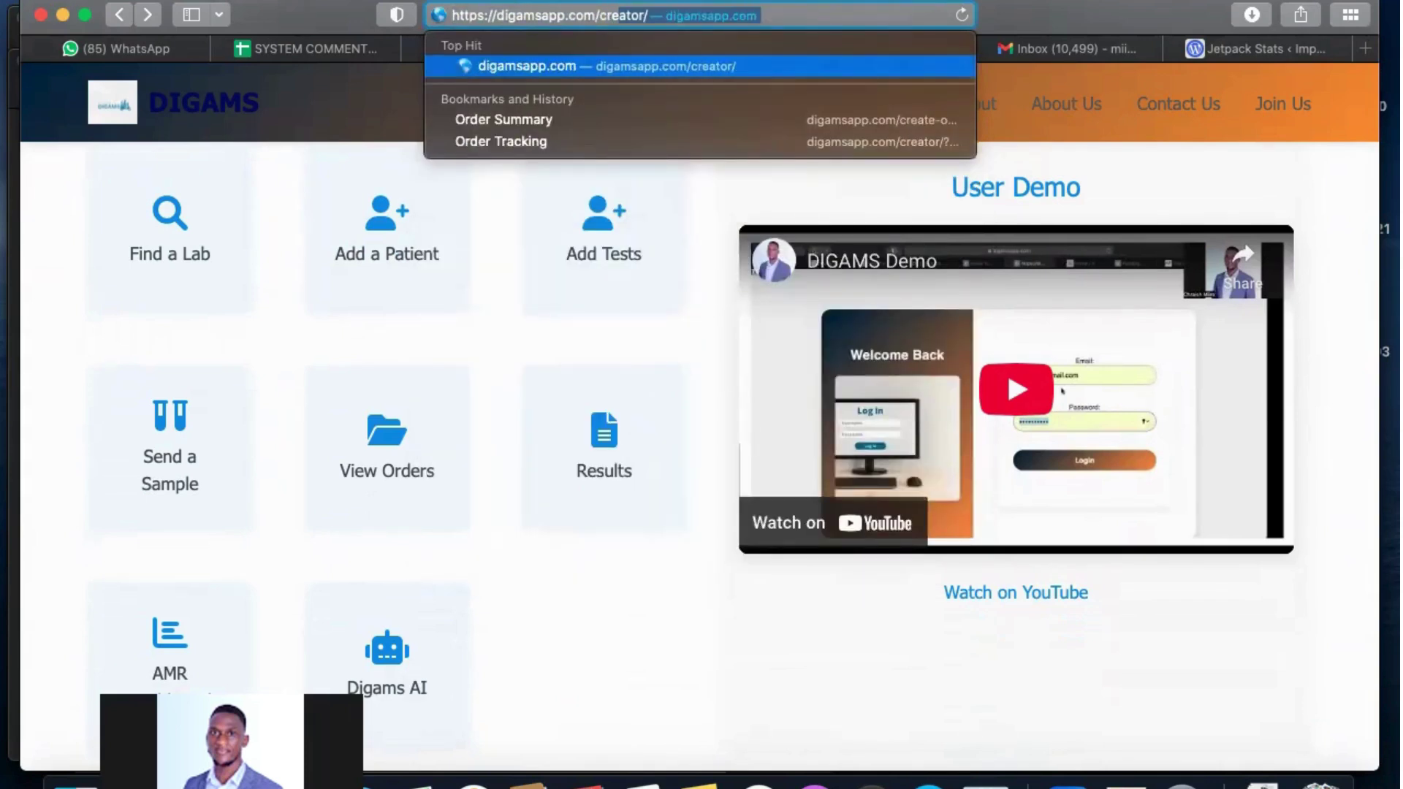
key("Return")
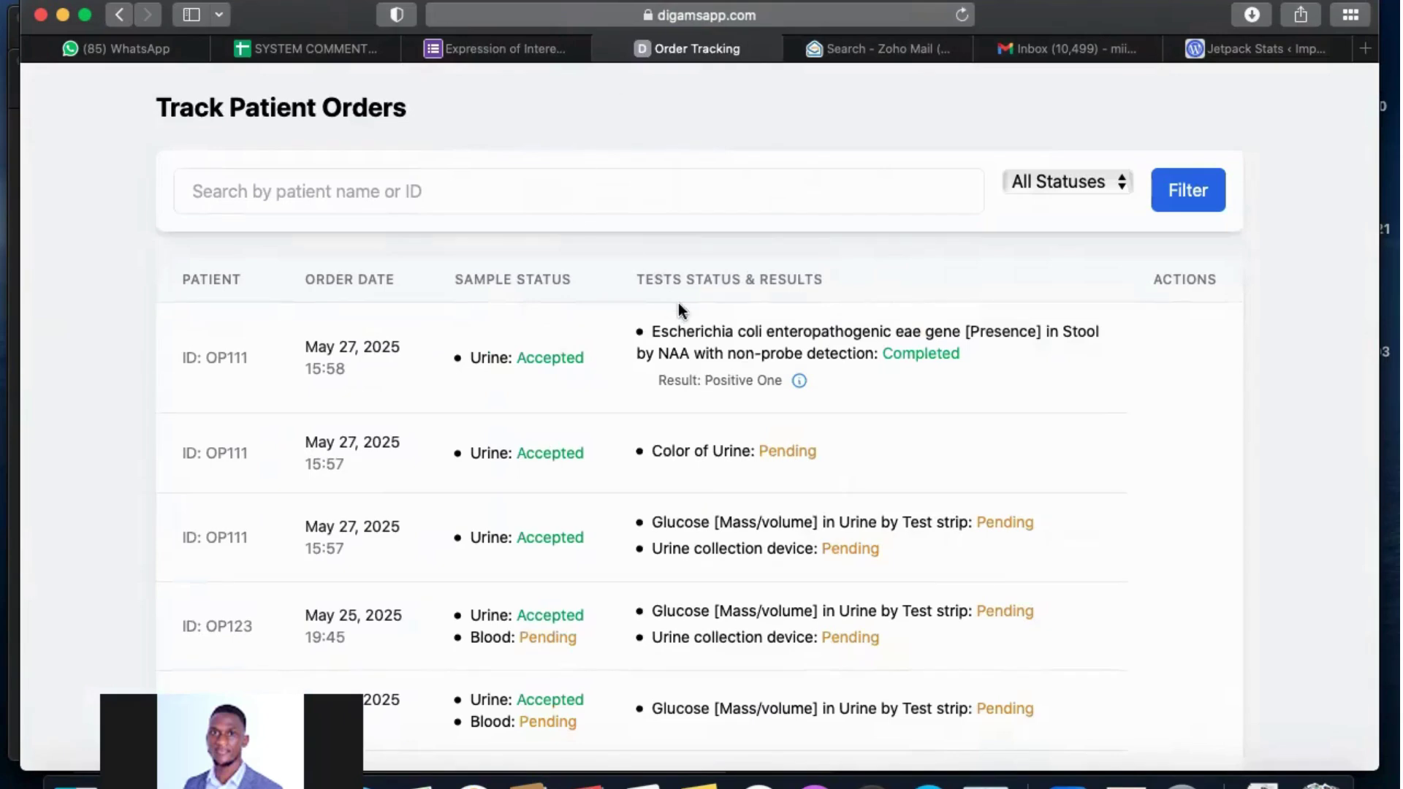
- Review the sample statuses, test statuses and results of all tracked patient orders
scroll(679, 303, "down", 3)
scroll(679, 302, "up", 1)
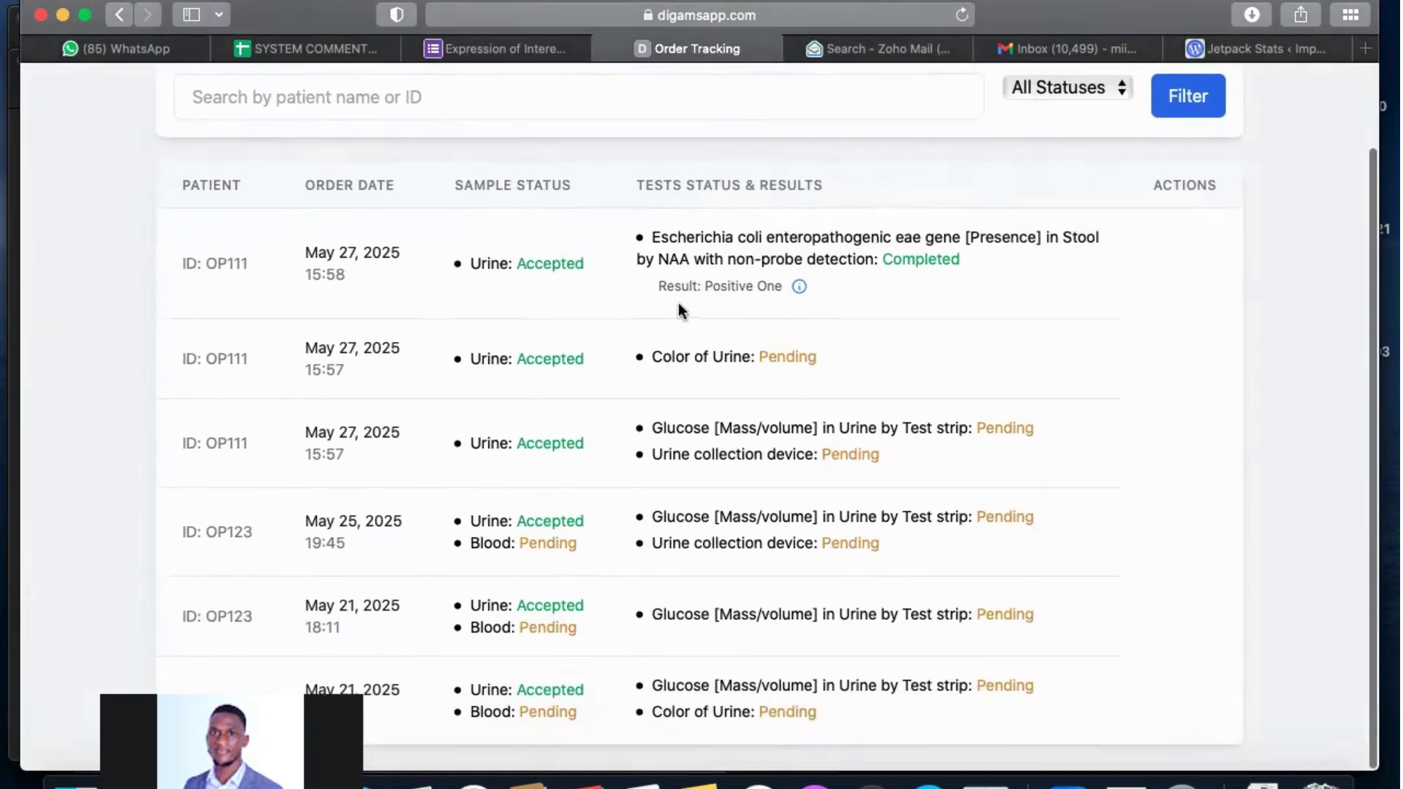
scroll(752, 331, "up", 3)
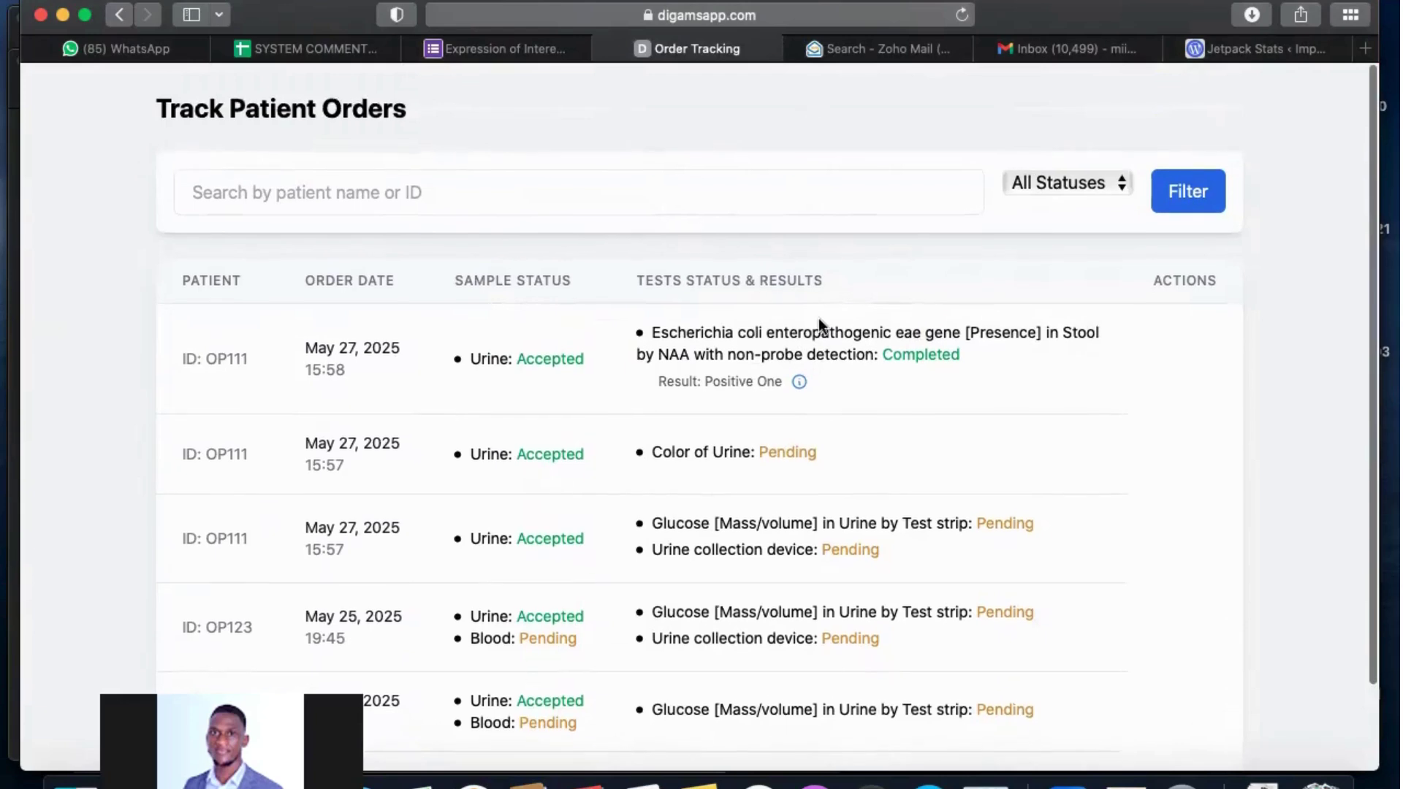
scroll(1010, 398, "down", 3)
scroll(1010, 398, "up", 3)
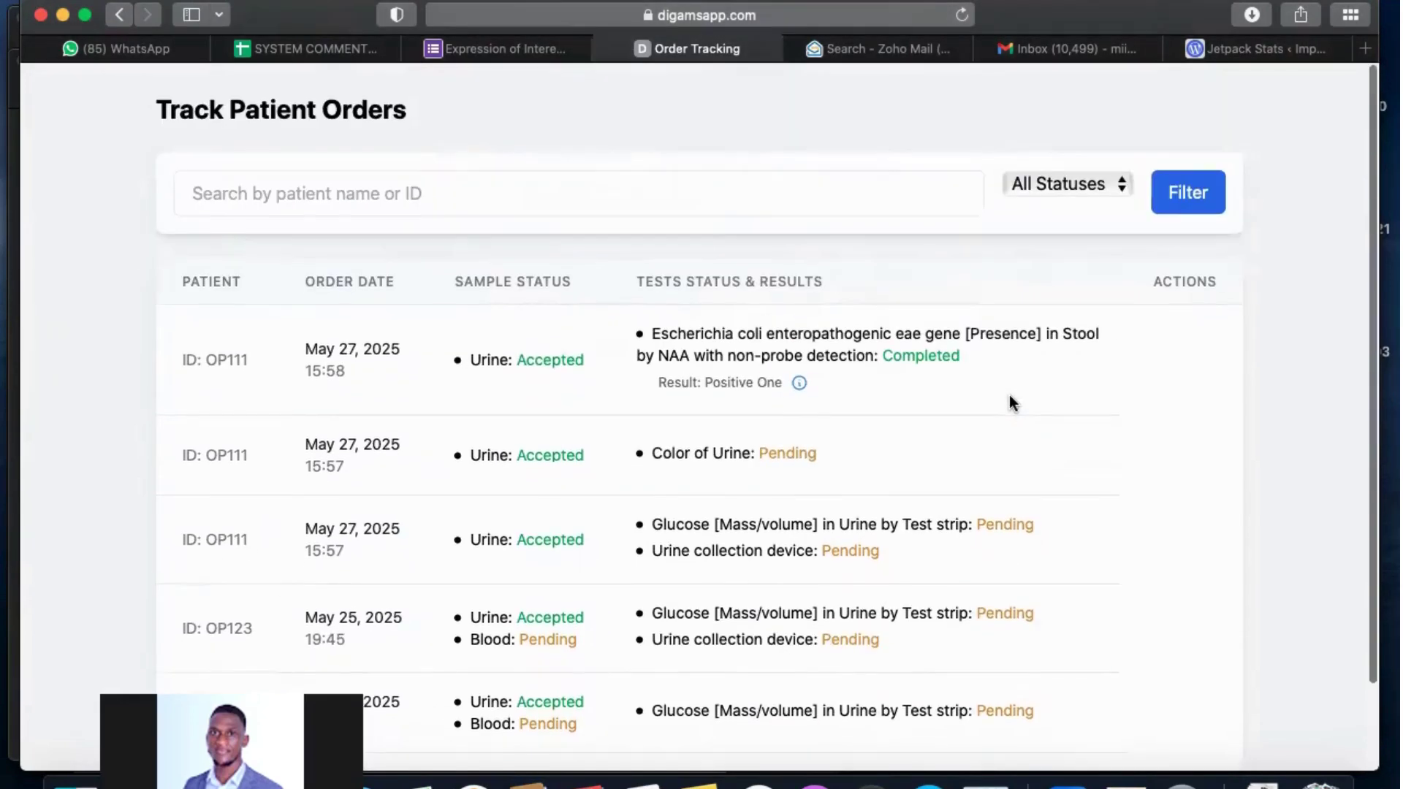
scroll(1042, 395, "down", 3)
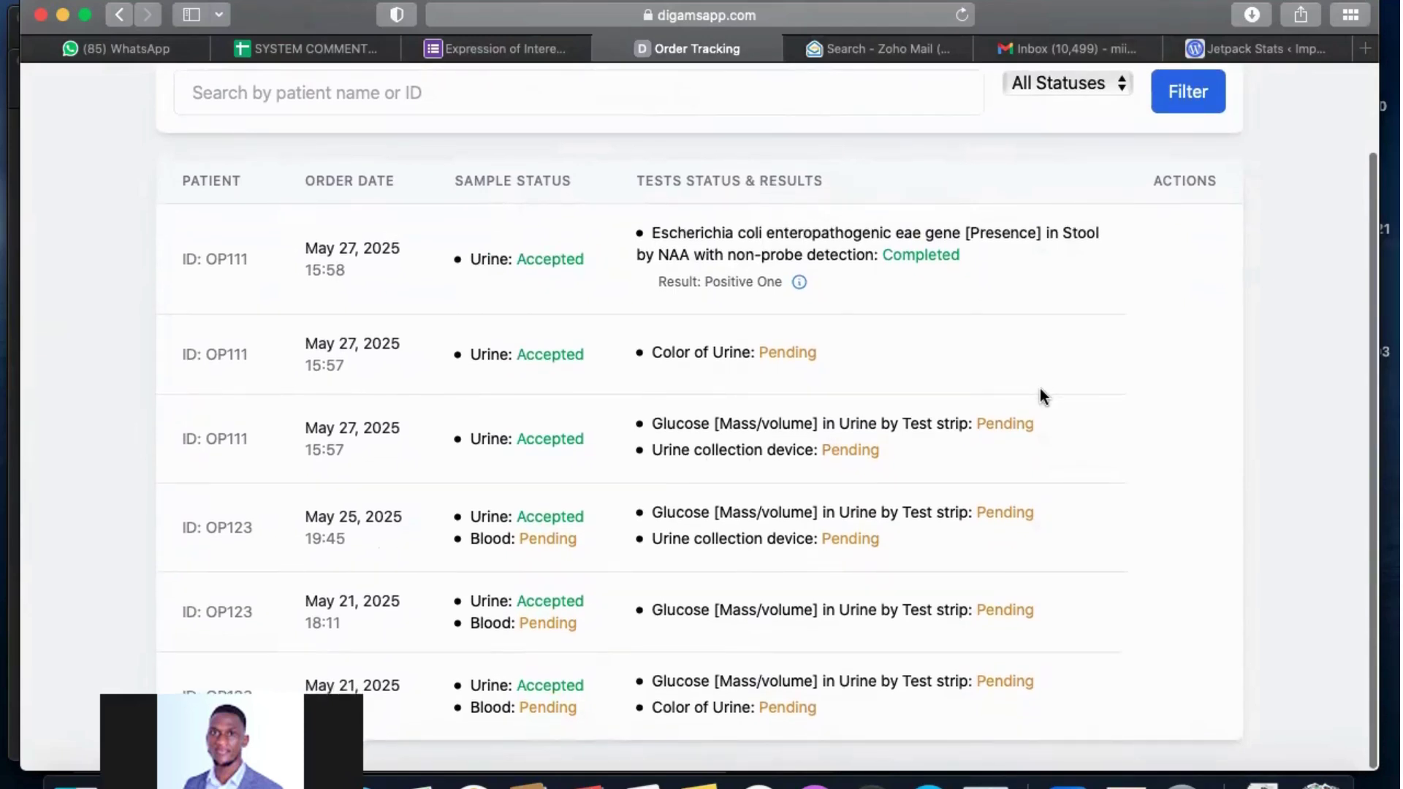
key("super+shift+backslash")
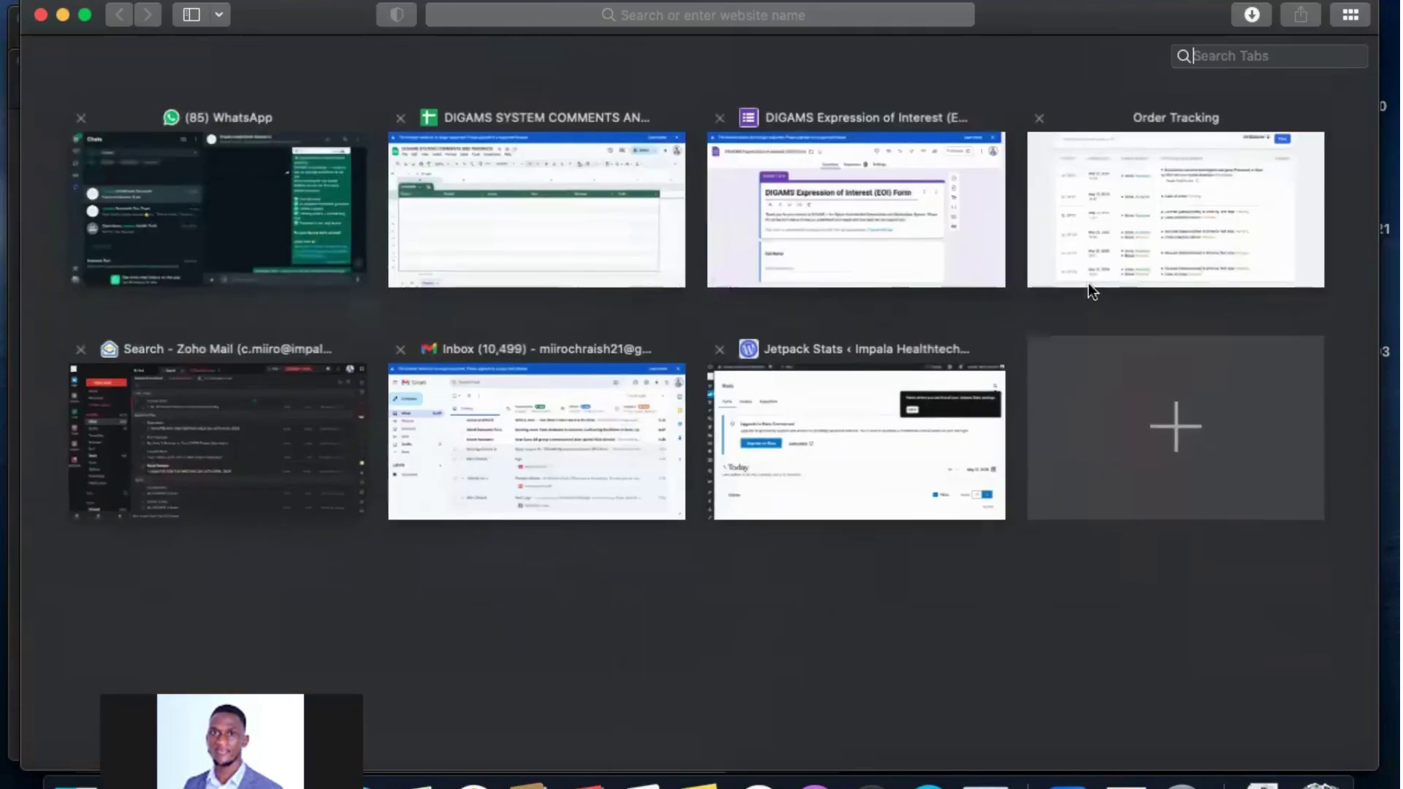
left_click(1119, 245)
- Filter the tracked patient orders by the Completed status
left_click(1098, 89)
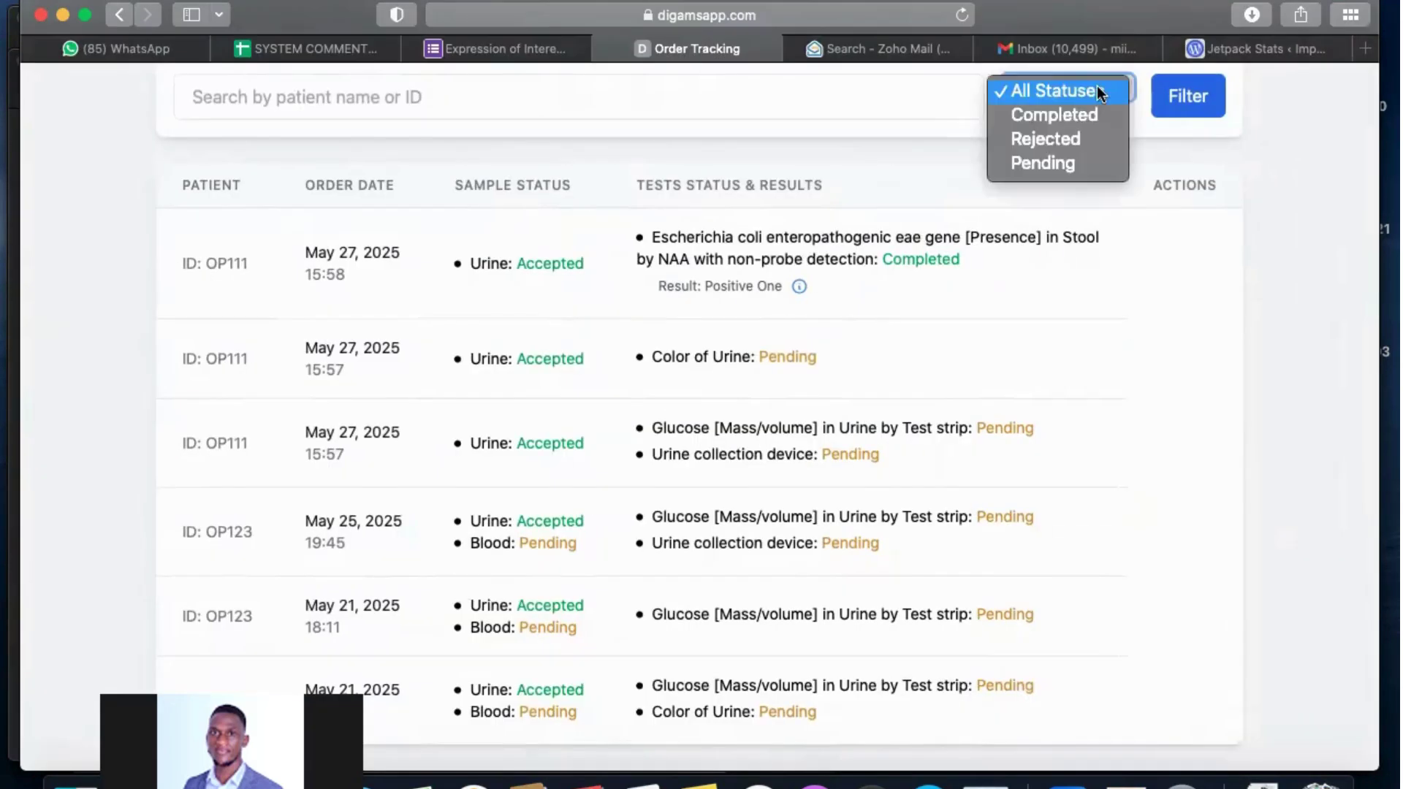
left_click(1051, 116)
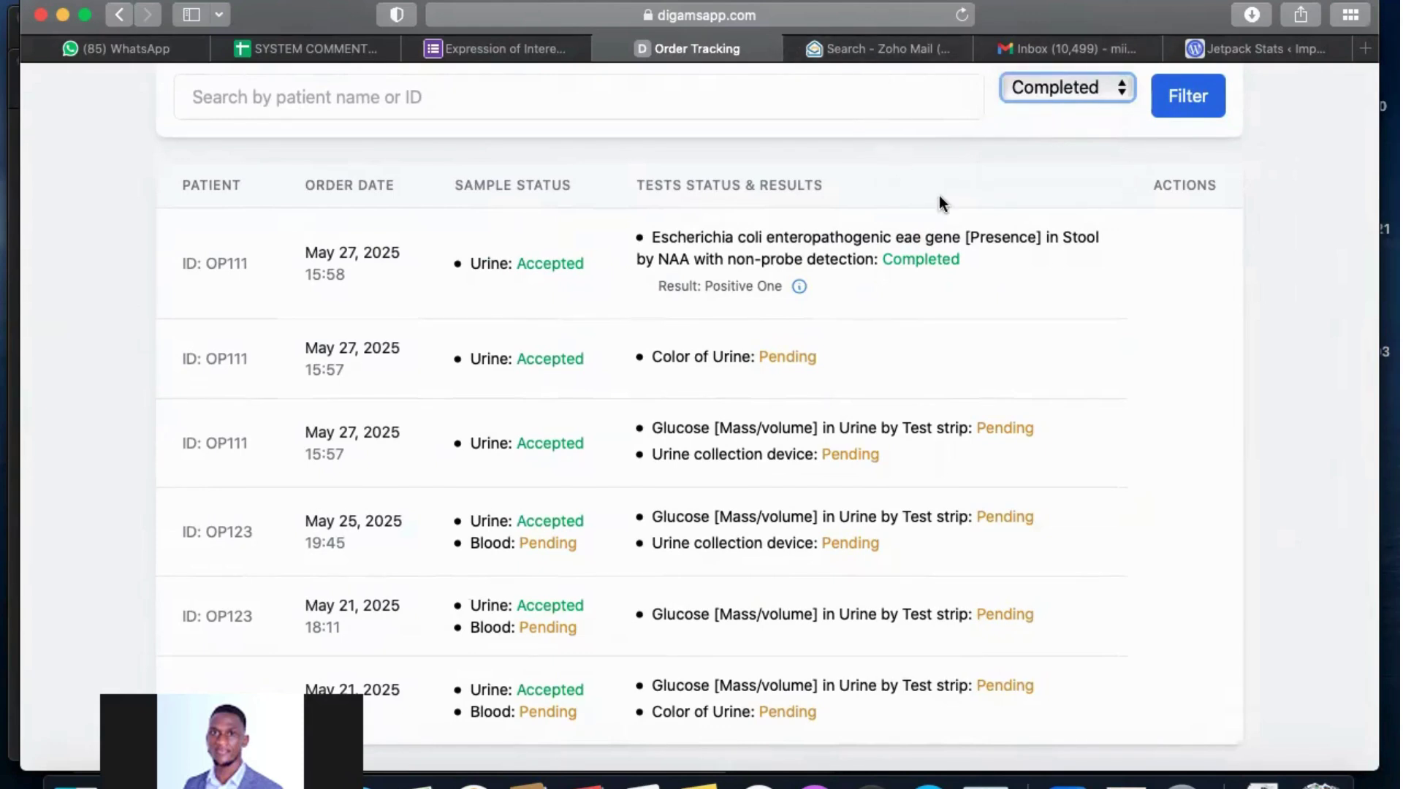
left_click(1195, 97)
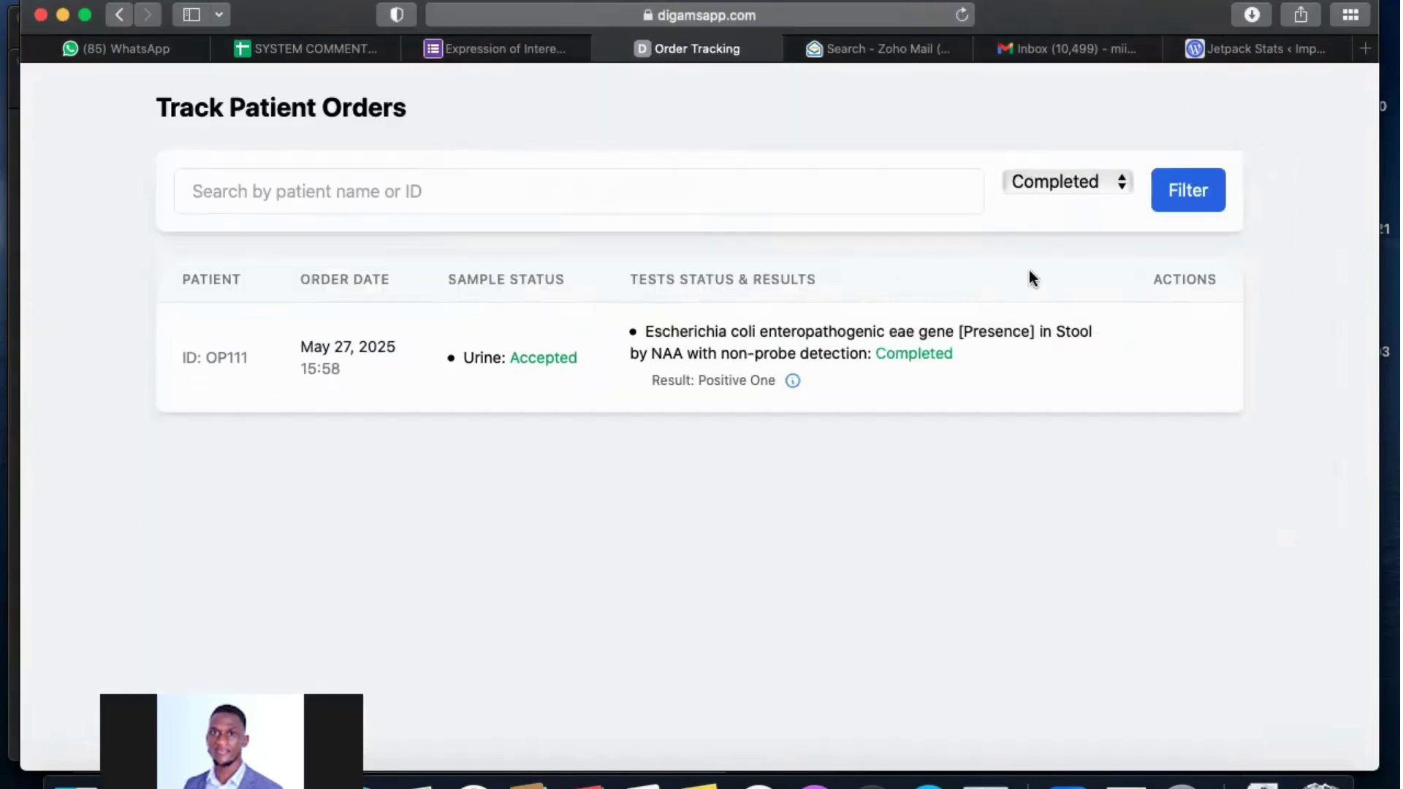
- Filter the tracked patient orders by the Rejected status
left_click(371, 189)
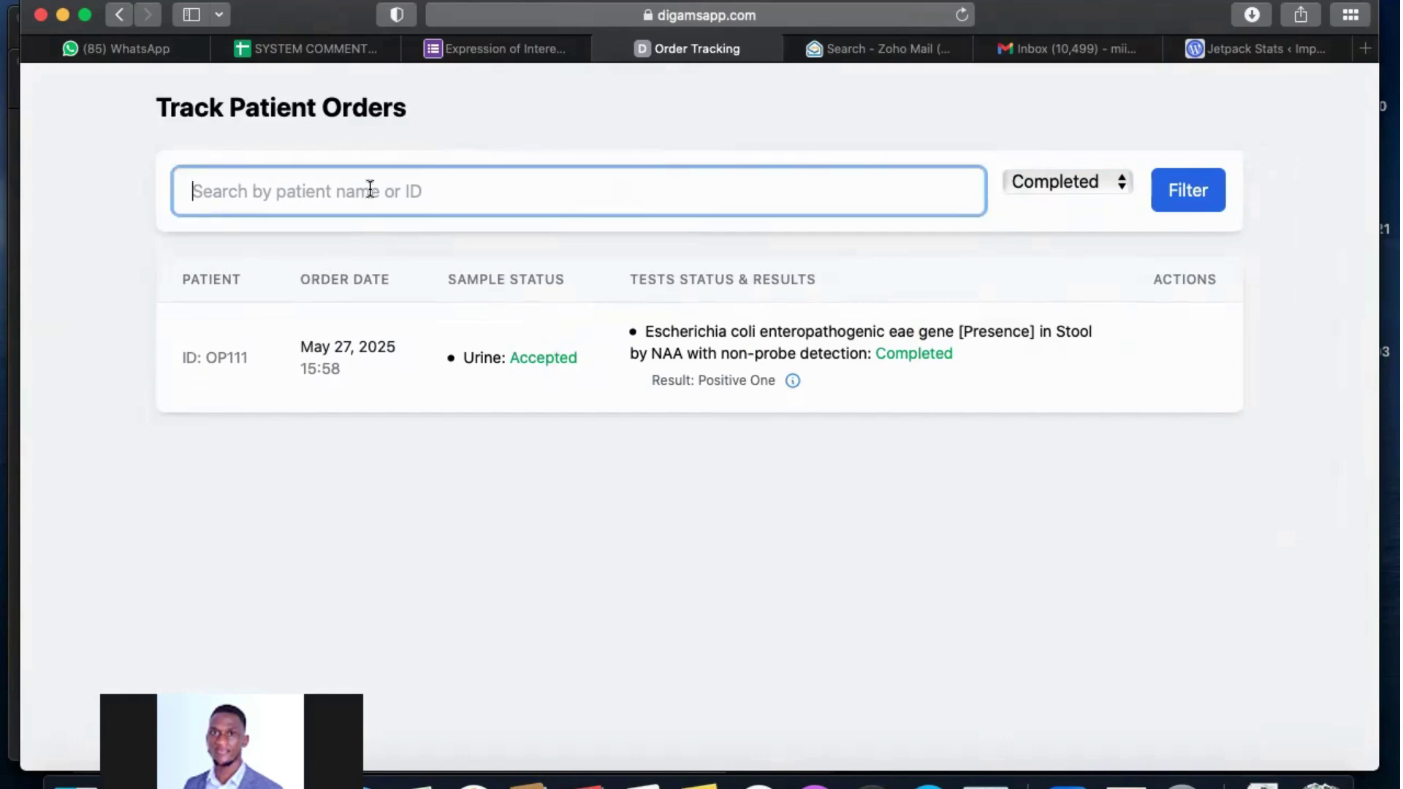
left_click(1110, 183)
left_click(1057, 210)
left_click(1194, 186)
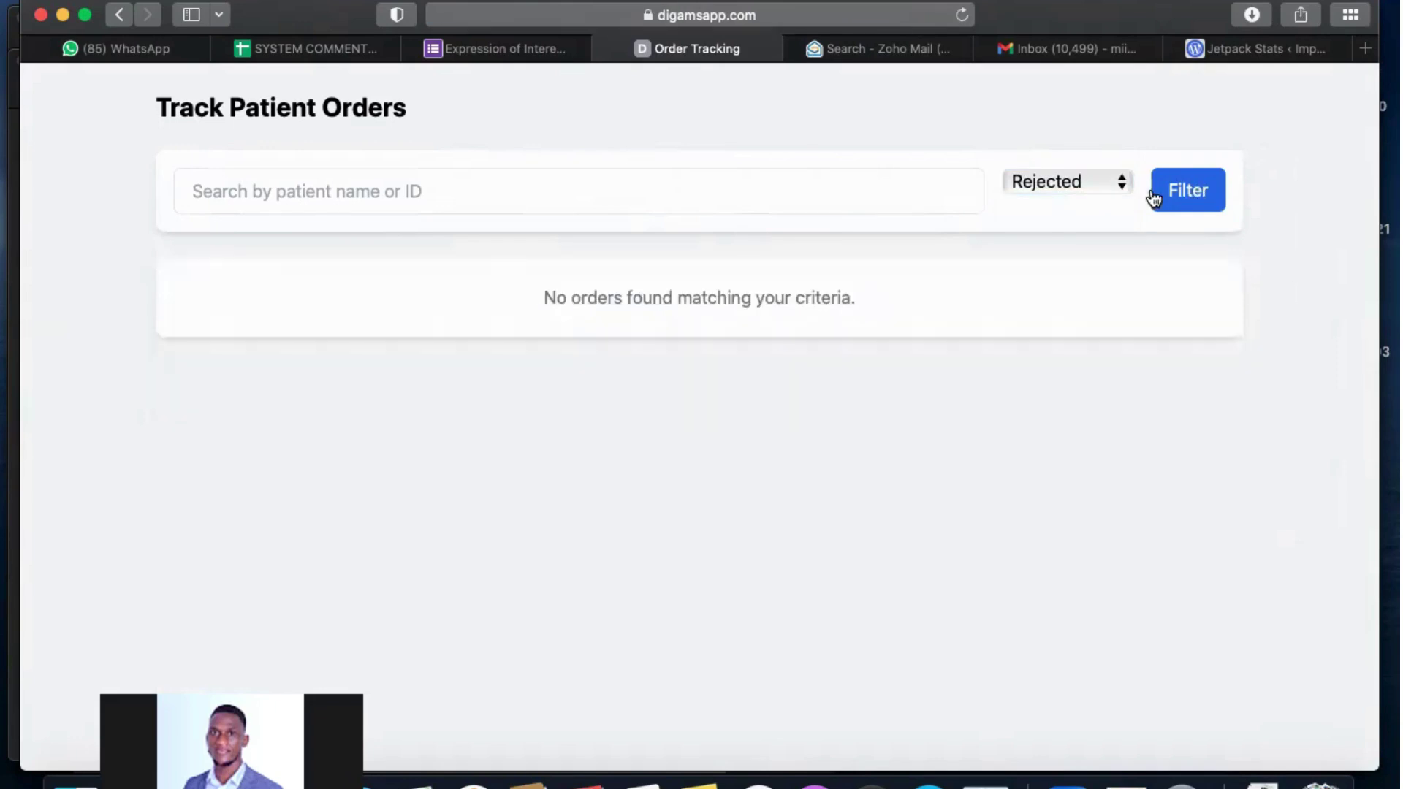
left_click(1099, 184)
left_click(1040, 210)
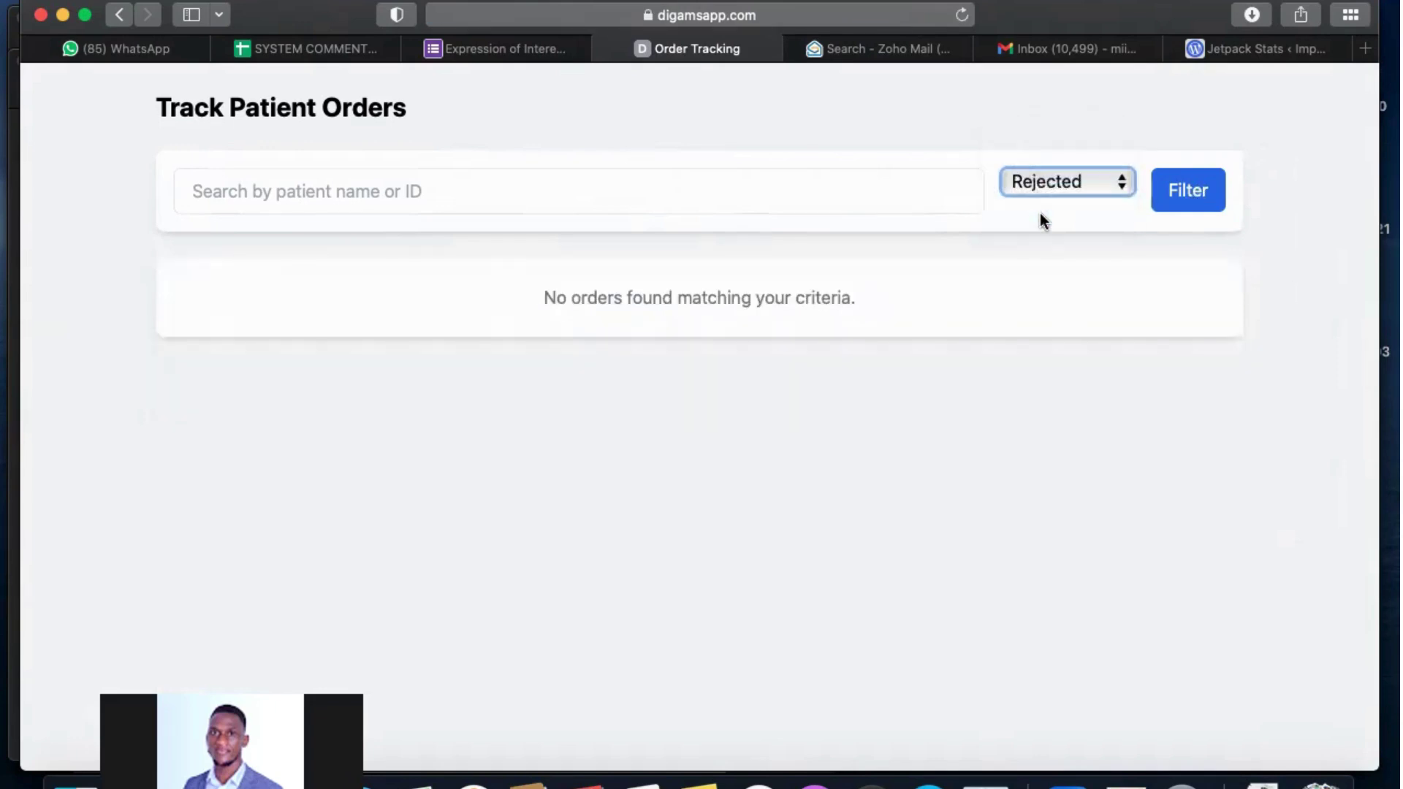
- Filter the tracked patient orders by the Pending status
left_click(1171, 189)
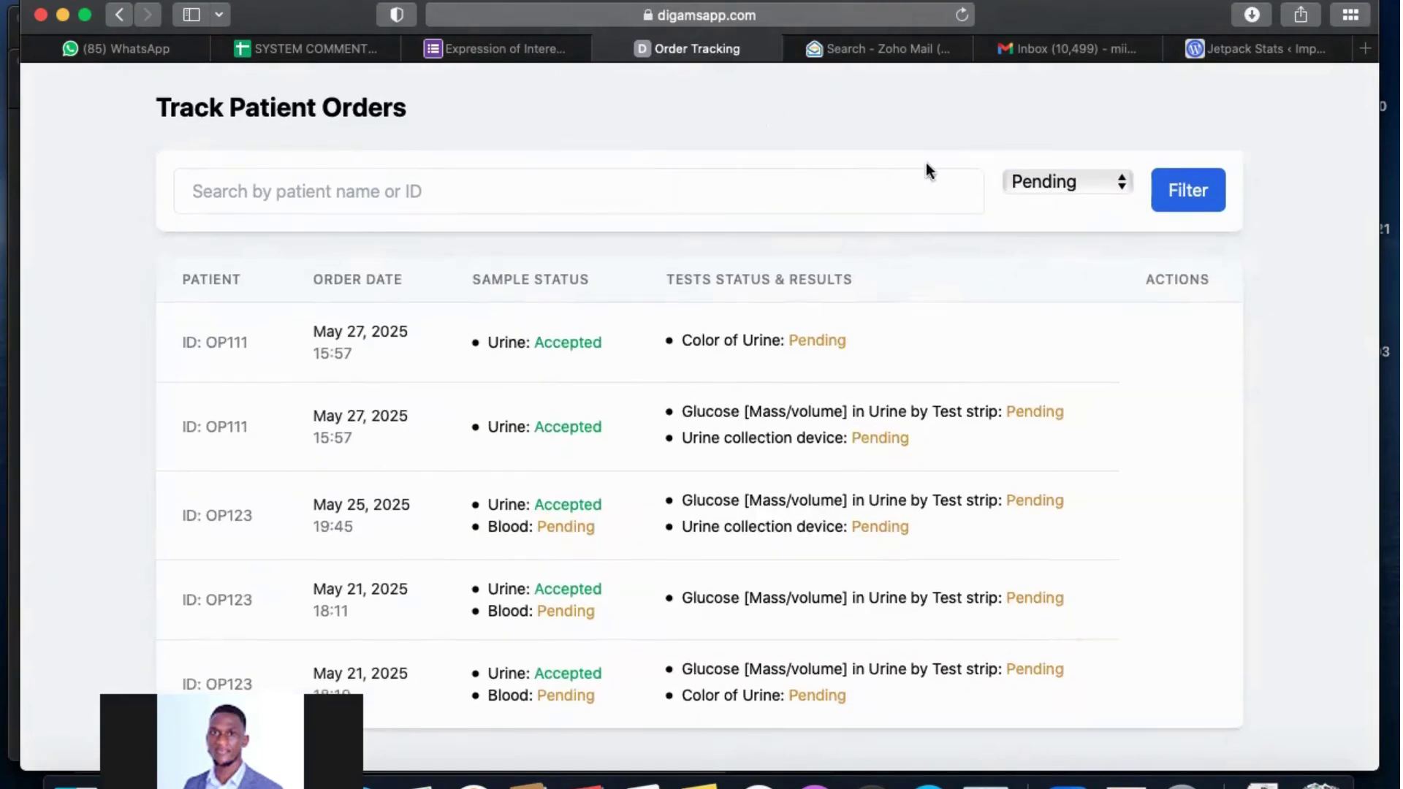
left_click(1045, 182)
- Go to the home page at digamsapp.com and open the overview of all results
left_click(804, 21)
left_click(806, 16)
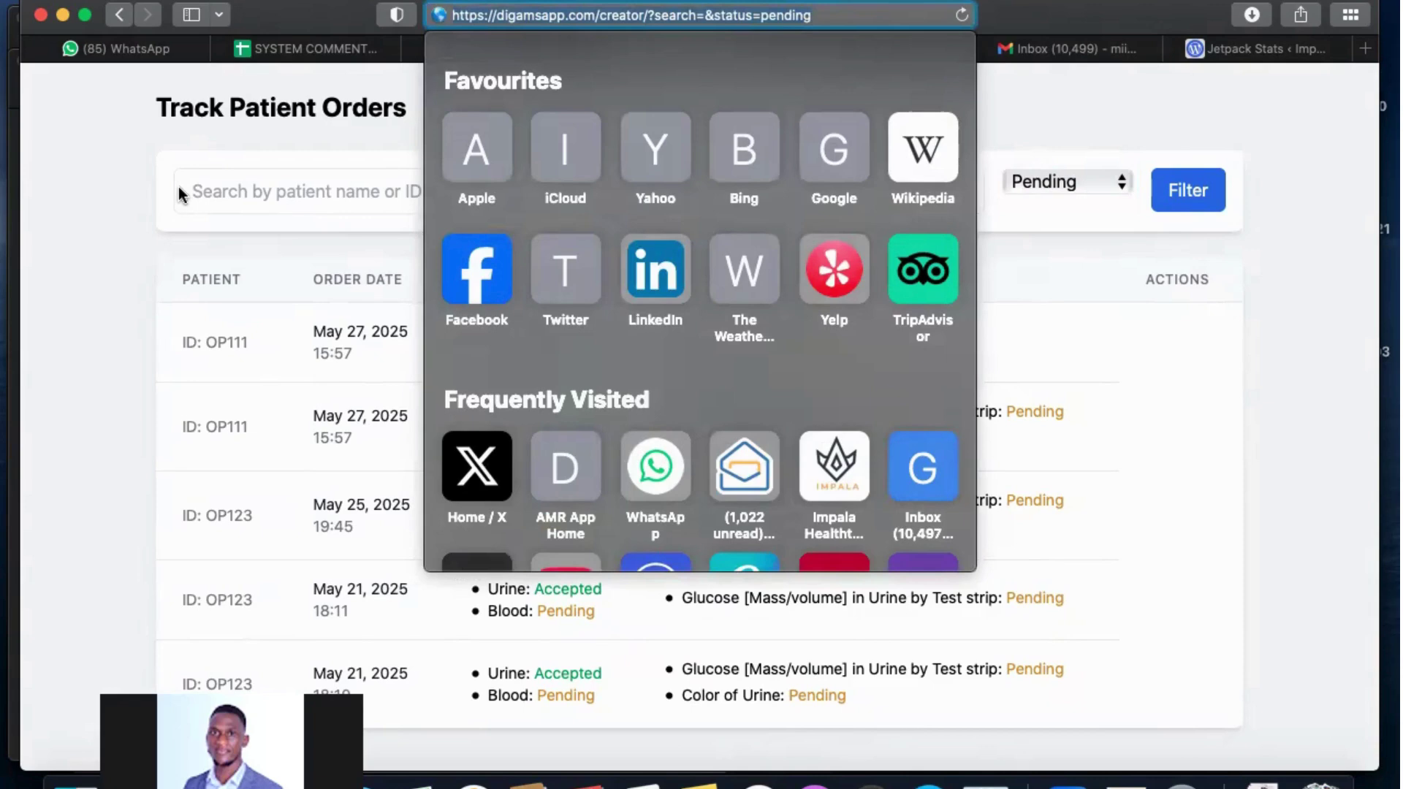
type("digamsapp.com")
key("Return")
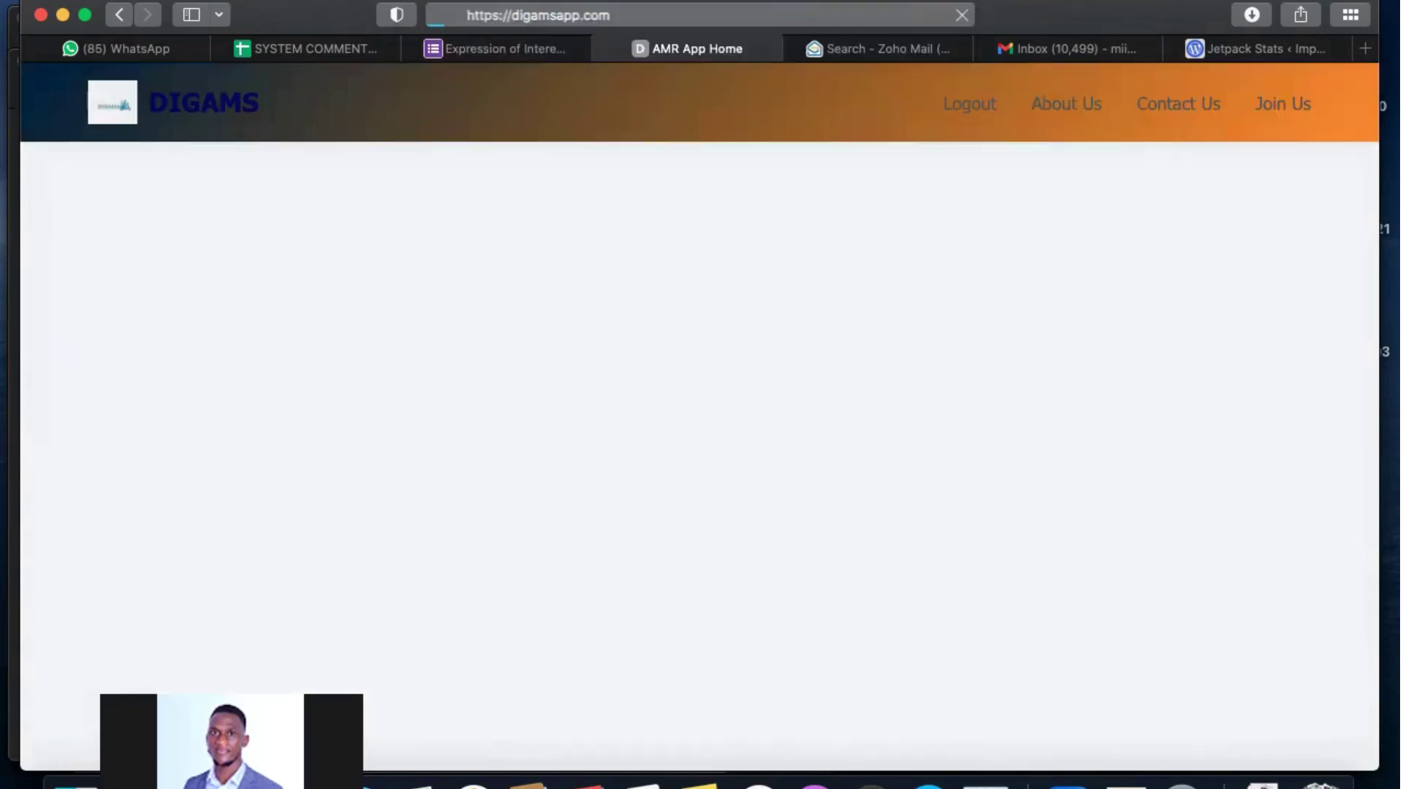
scroll(262, 475, "down", 4)
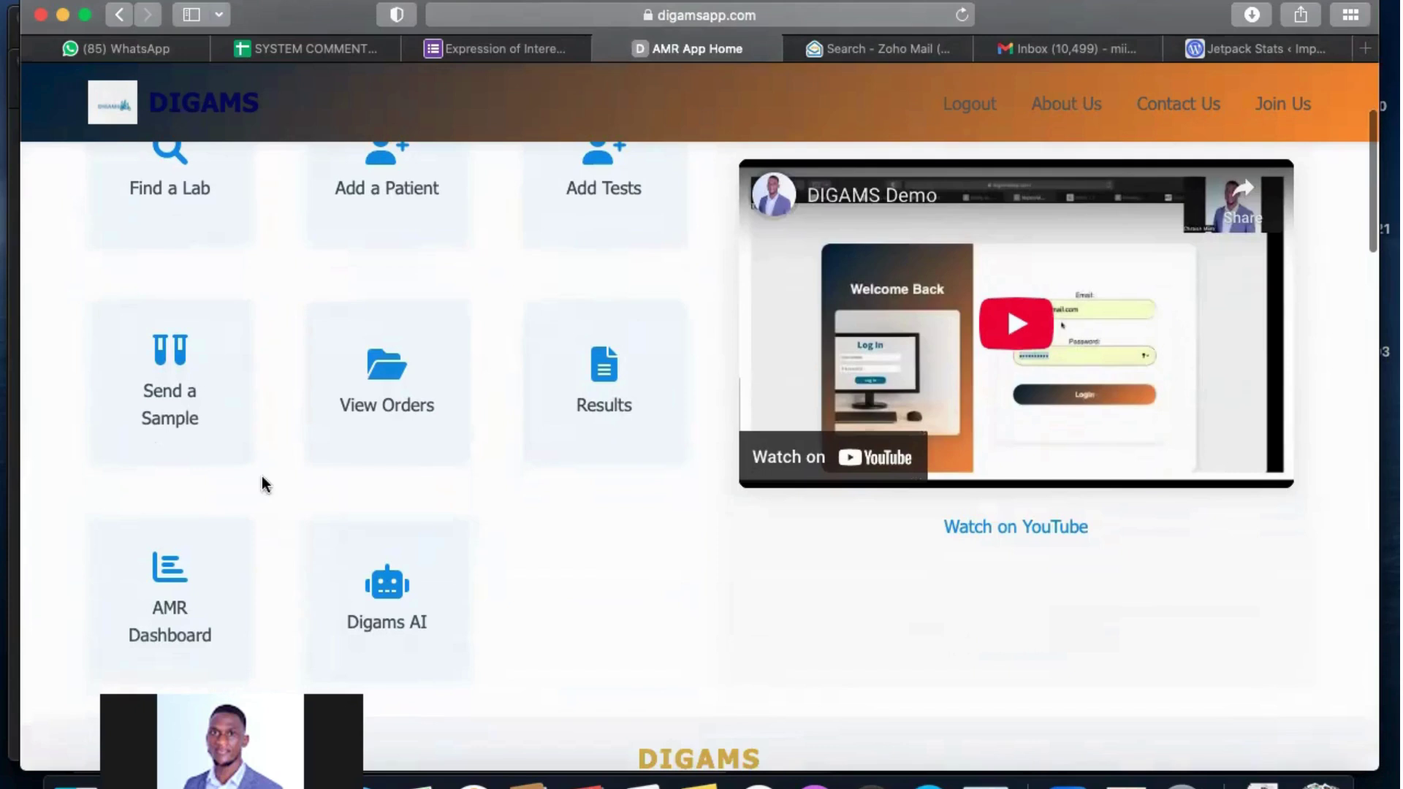
left_click(585, 422)
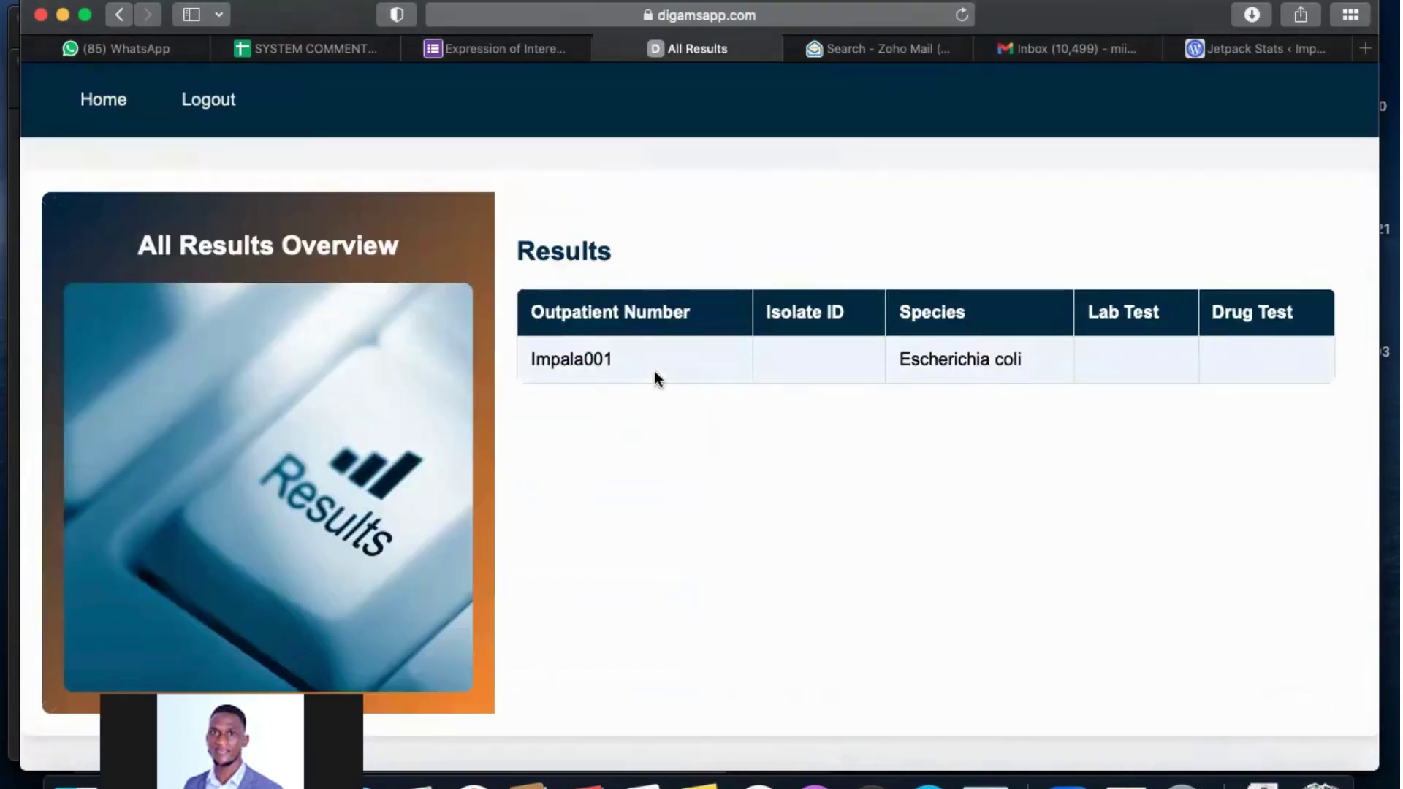
- Return to the home page and look over its feature shortcuts, At A Glance section and services
left_click(120, 11)
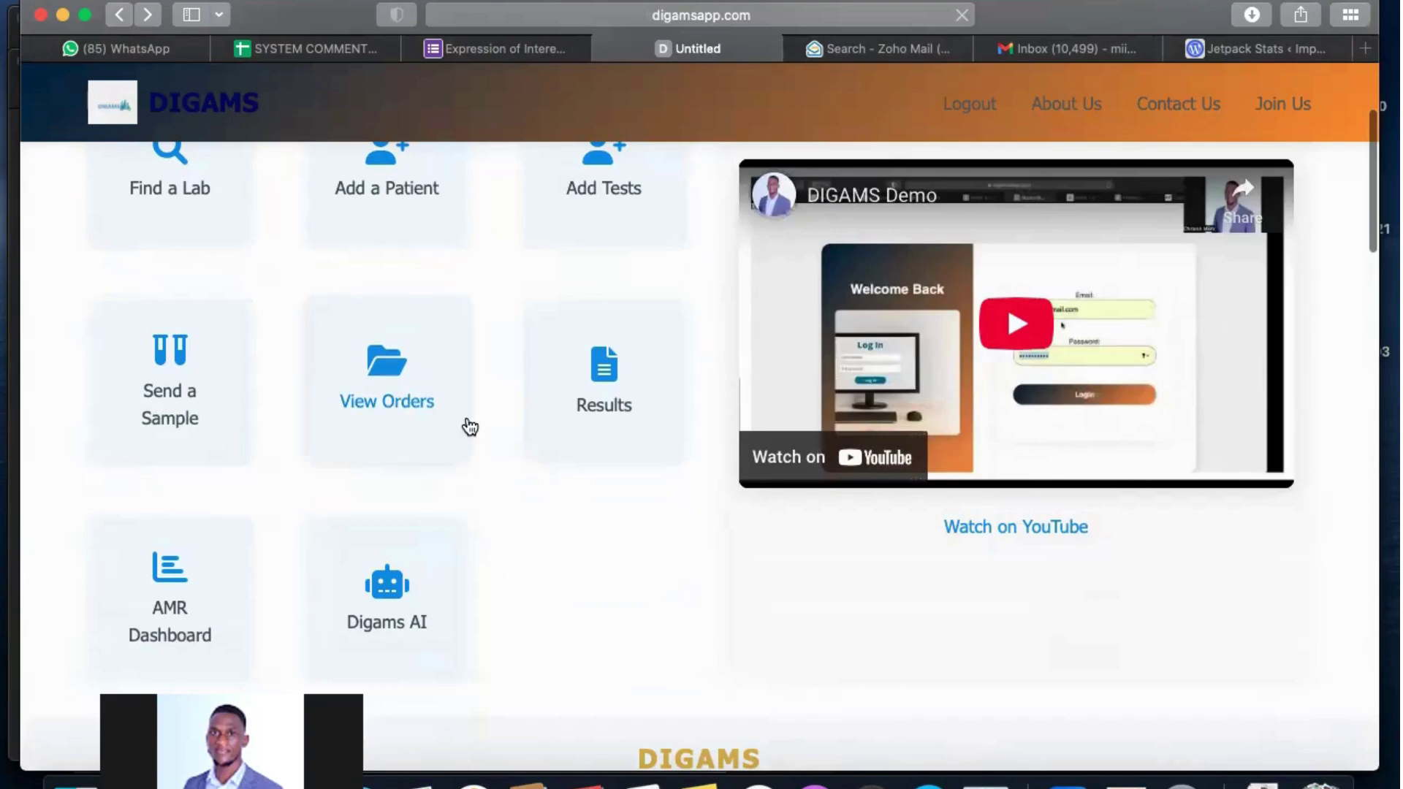
scroll(468, 424, "down", 2)
scroll(470, 426, "down", 4)
scroll(469, 427, "up", 3)
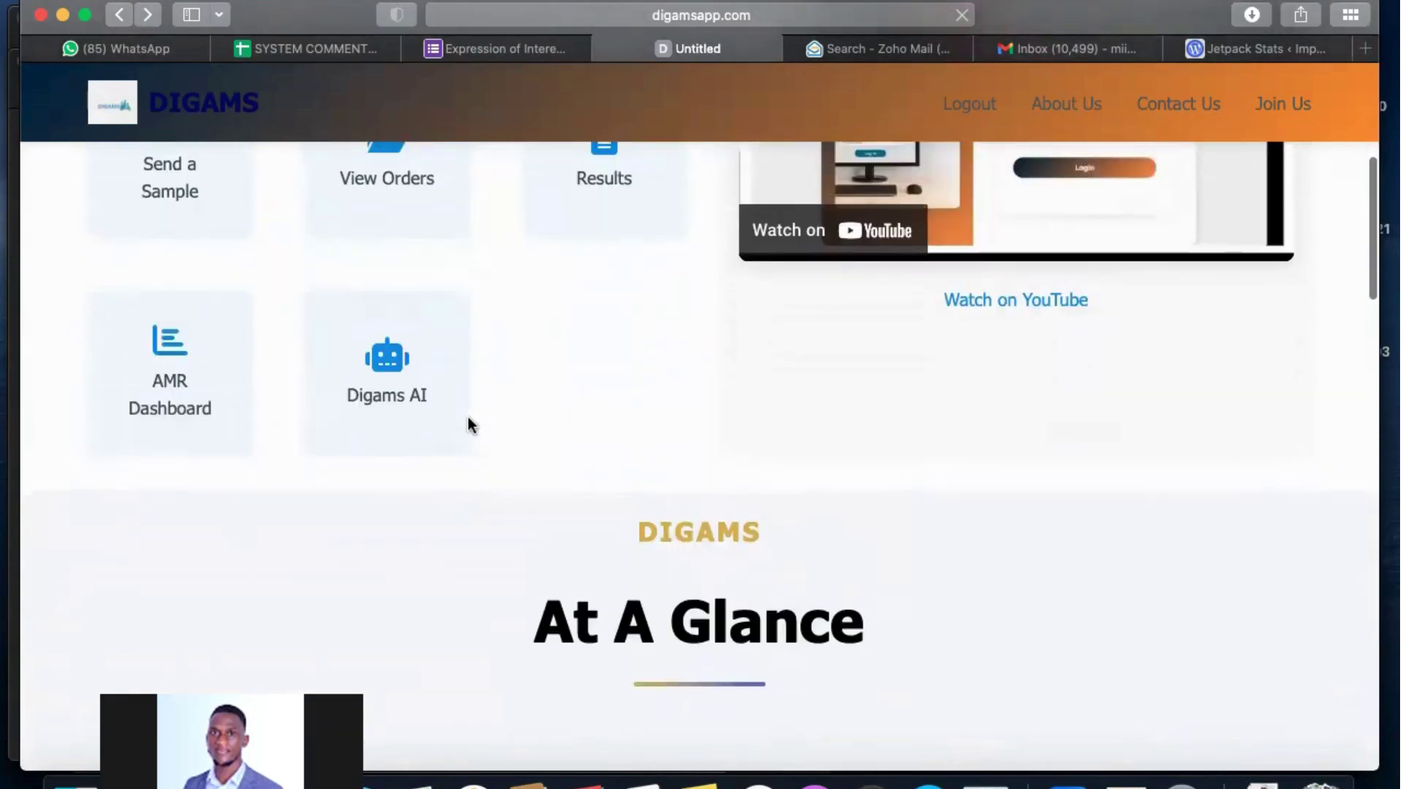
scroll(469, 426, "down", 5)
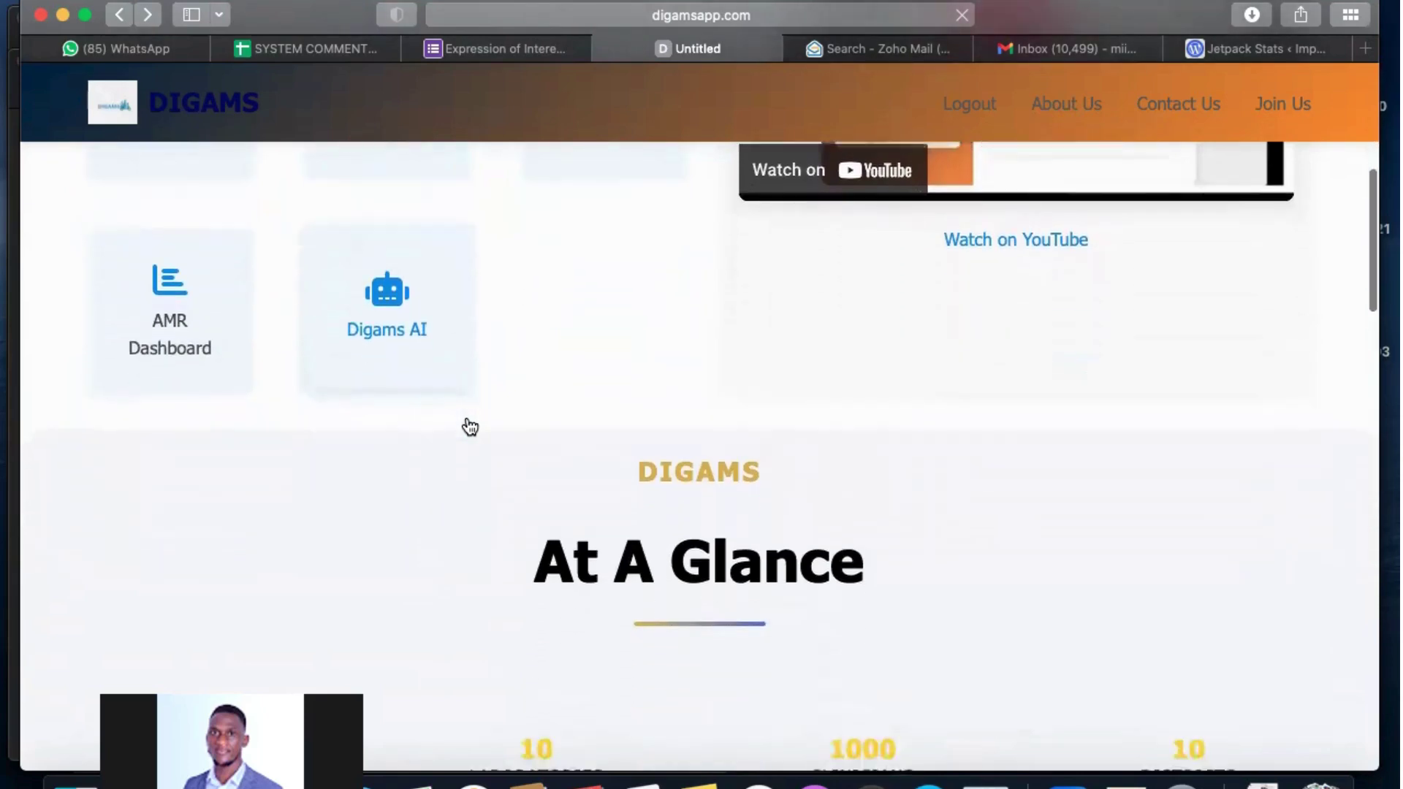
scroll(469, 427, "down", 9)
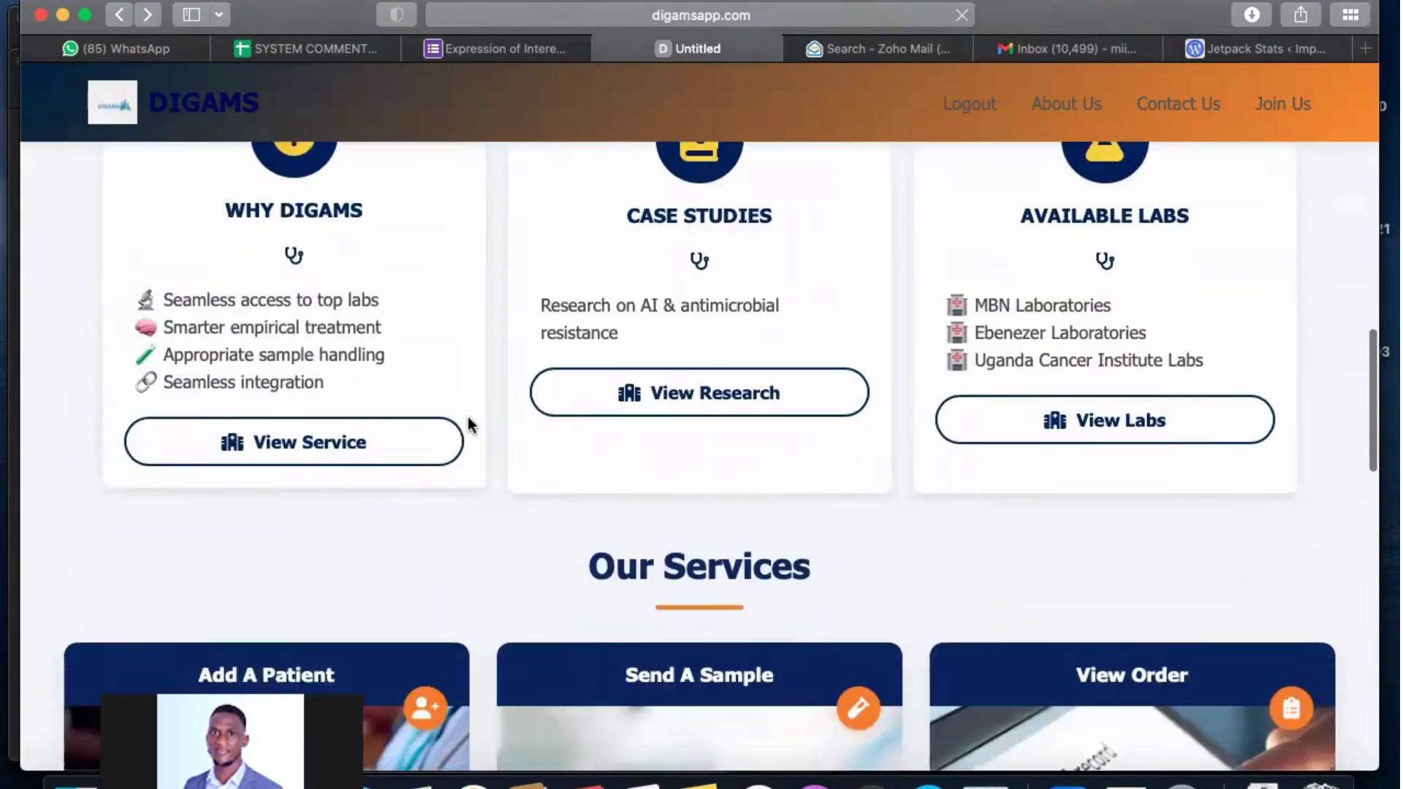
scroll(468, 419, "up", 13)
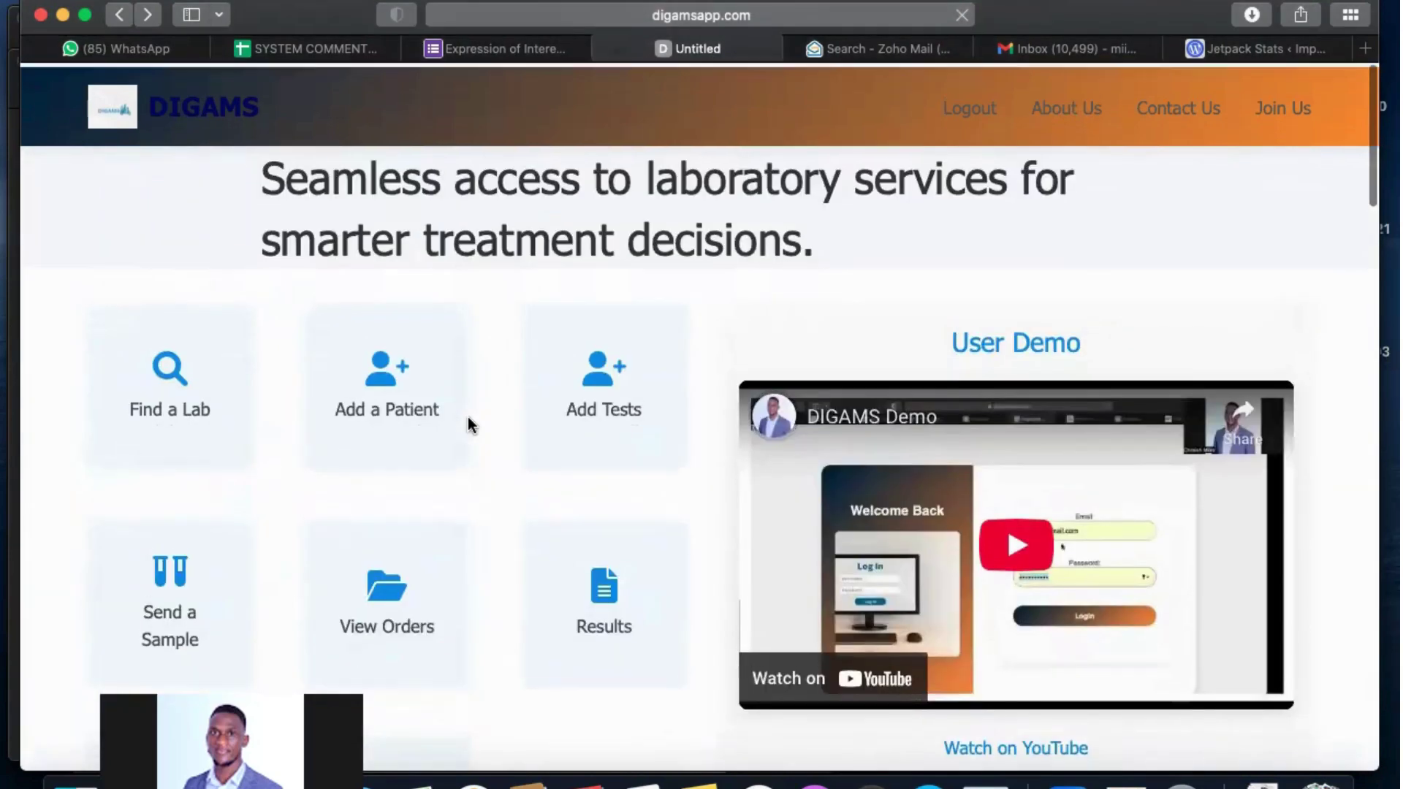
scroll(468, 426, "down", 6)
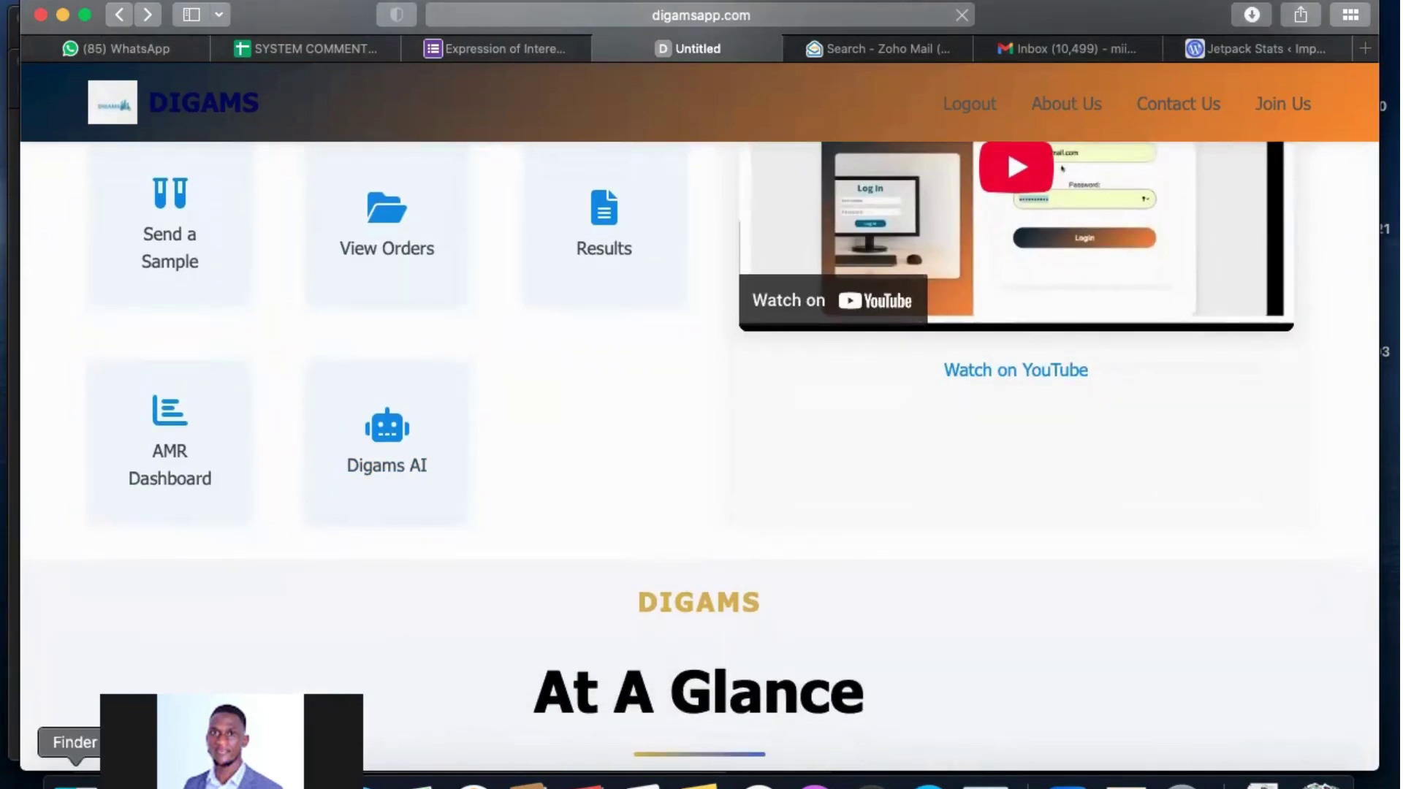
- Switch to Finder
left_click(75, 779)
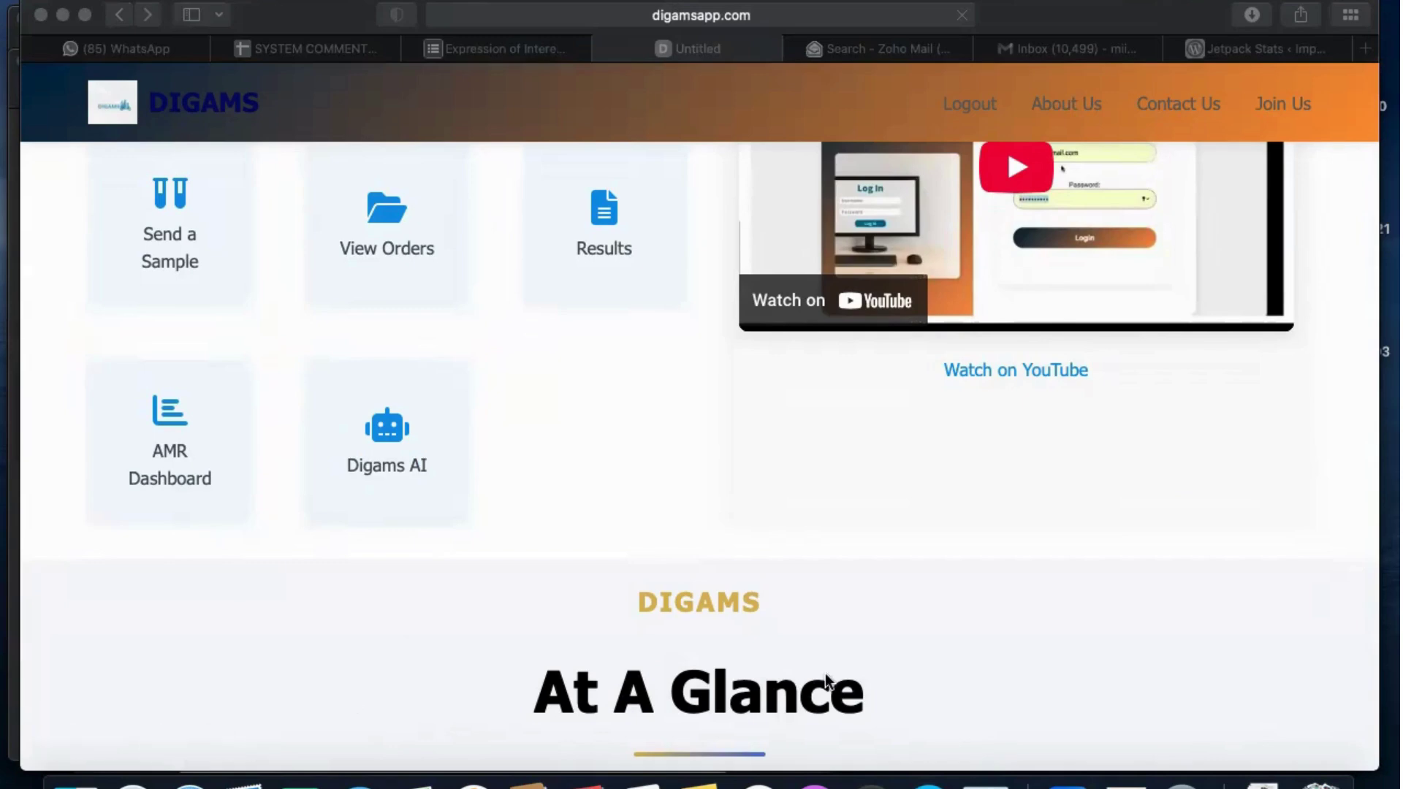